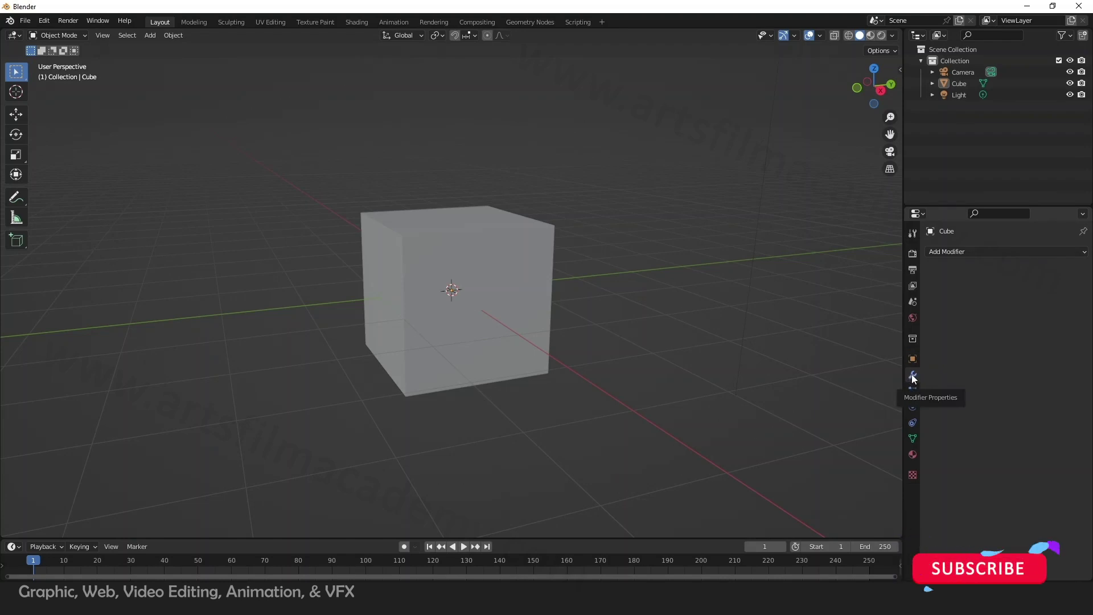
Step: Scale the default cube along the Z axis to make a tall rectangular box
{"action": "left_click", "coordinate": [958, 253]}
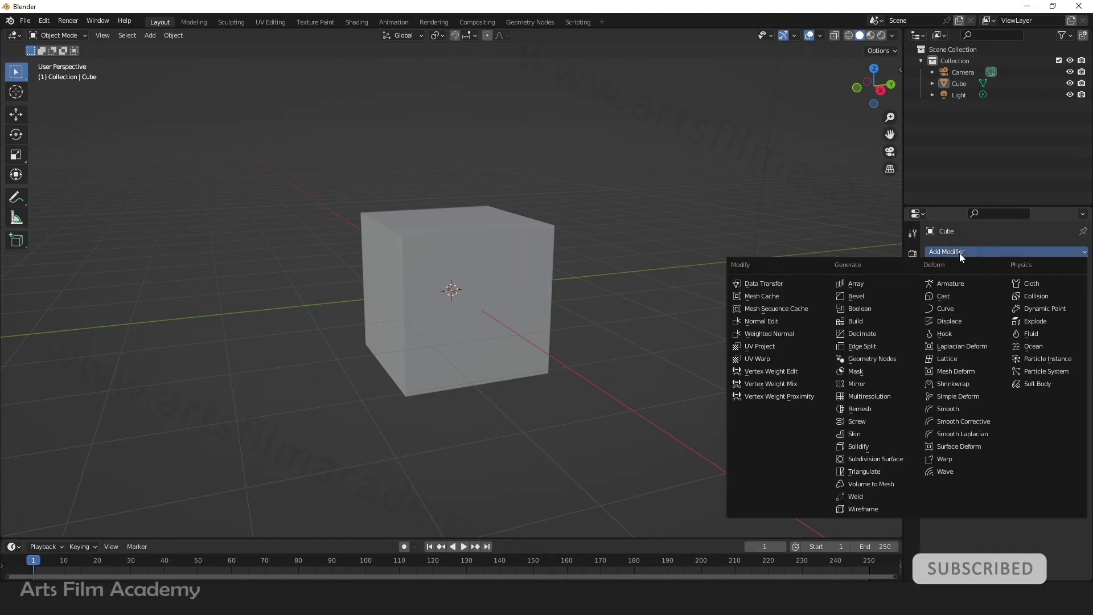
{"action": "left_click", "coordinate": [513, 342]}
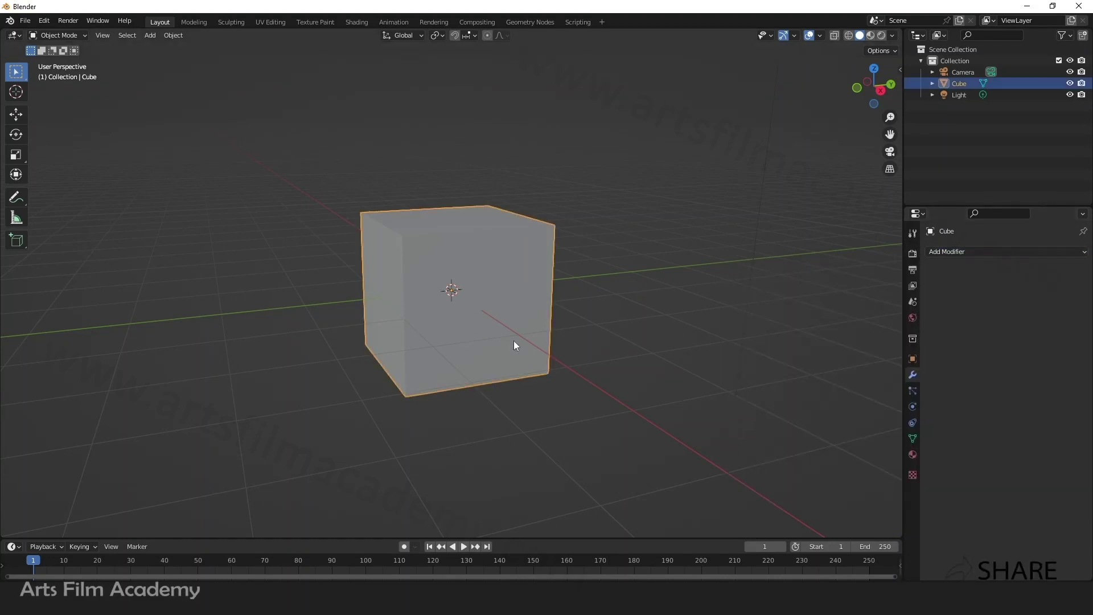
{"action": "left_click", "coordinate": [19, 117]}
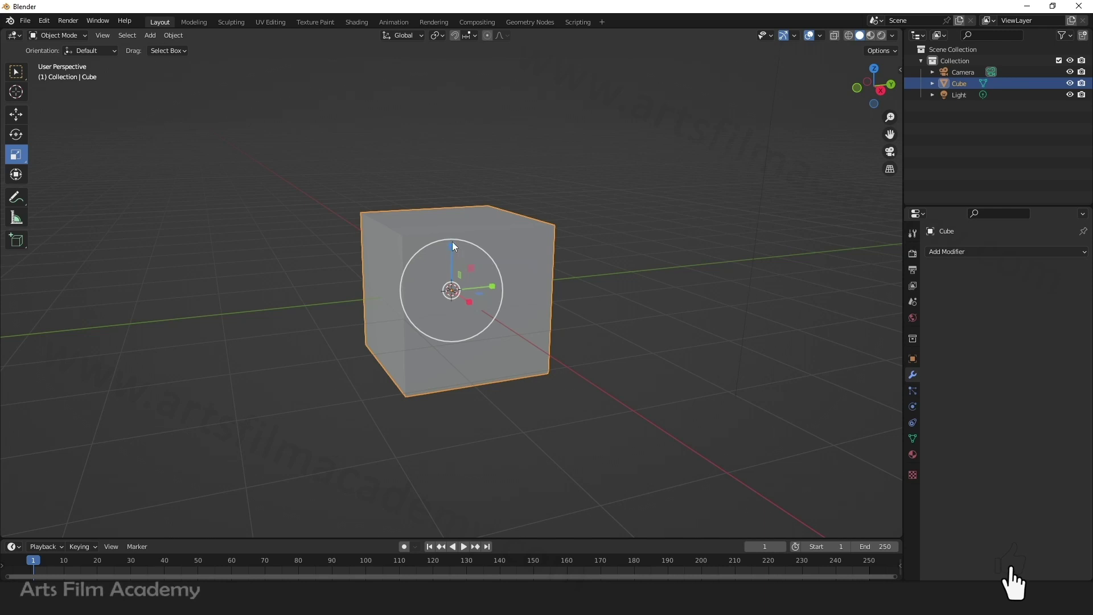
{"action": "left_click_drag", "start_coordinate": [452, 244], "coordinate": [456, 157]}
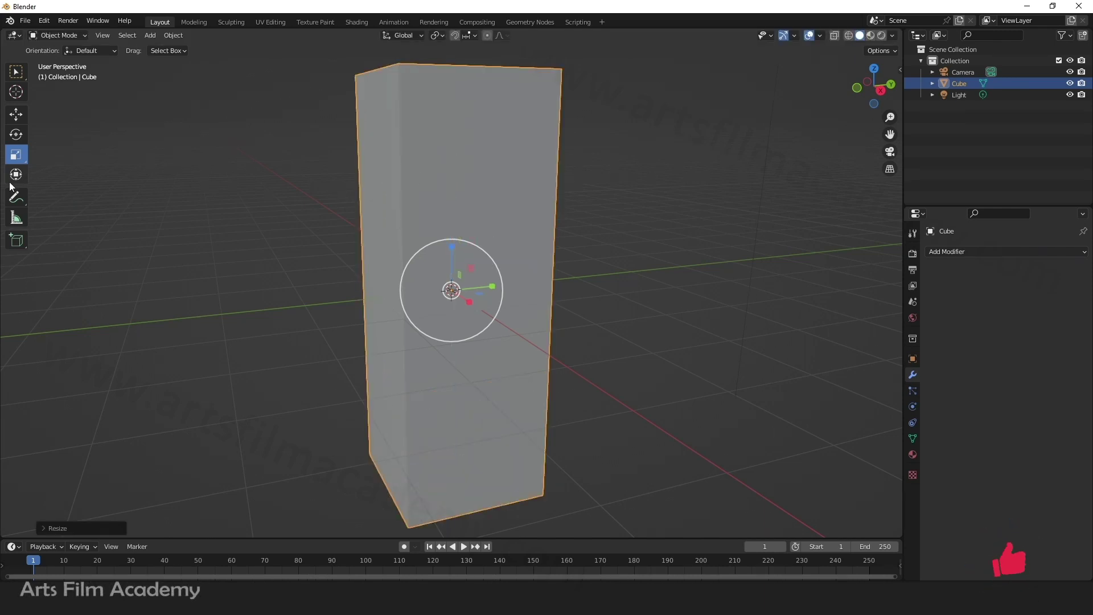
Step: Move the tall box up along the Z axis until its base sits at ground level
{"action": "left_click", "coordinate": [17, 116]}
{"action": "left_click_drag", "start_coordinate": [456, 254], "coordinate": [497, 523]}
{"action": "key", "text": "ctrl+z"}
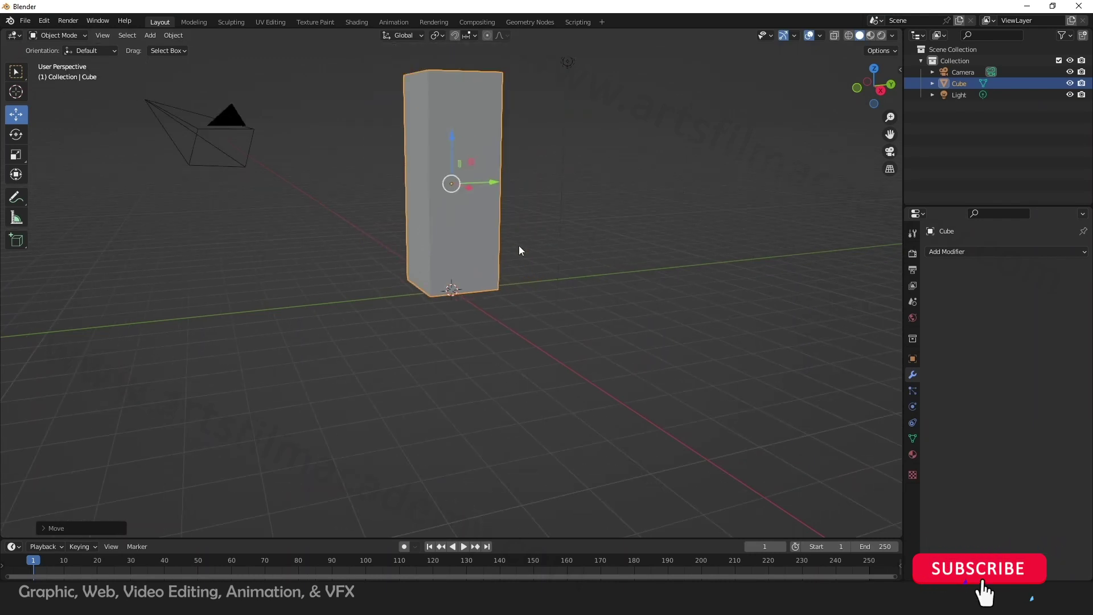
{"action": "key", "text": "KP_7"}
{"action": "middle_click_drag", "start_coordinate": [579, 257], "coordinate": [762, 371]}
{"action": "scroll", "coordinate": [207, 354], "scroll_direction": "up", "scroll_amount": 1}
{"action": "scroll", "coordinate": [222, 359], "scroll_direction": "down", "scroll_amount": 1}
{"action": "scroll", "coordinate": [424, 359], "scroll_direction": "up", "scroll_amount": 1}
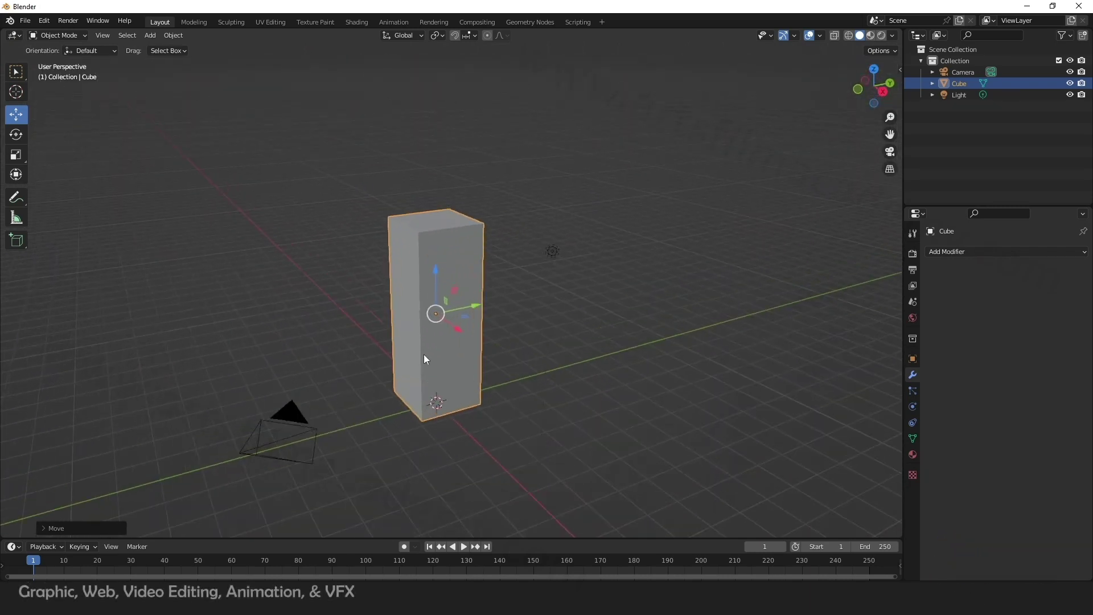
{"action": "scroll", "coordinate": [426, 335], "scroll_direction": "up", "scroll_amount": 2}
Step: Enable Zoom to Mouse Position in the Navigation preferences and test zooming around the box
{"action": "left_click", "coordinate": [43, 21]}
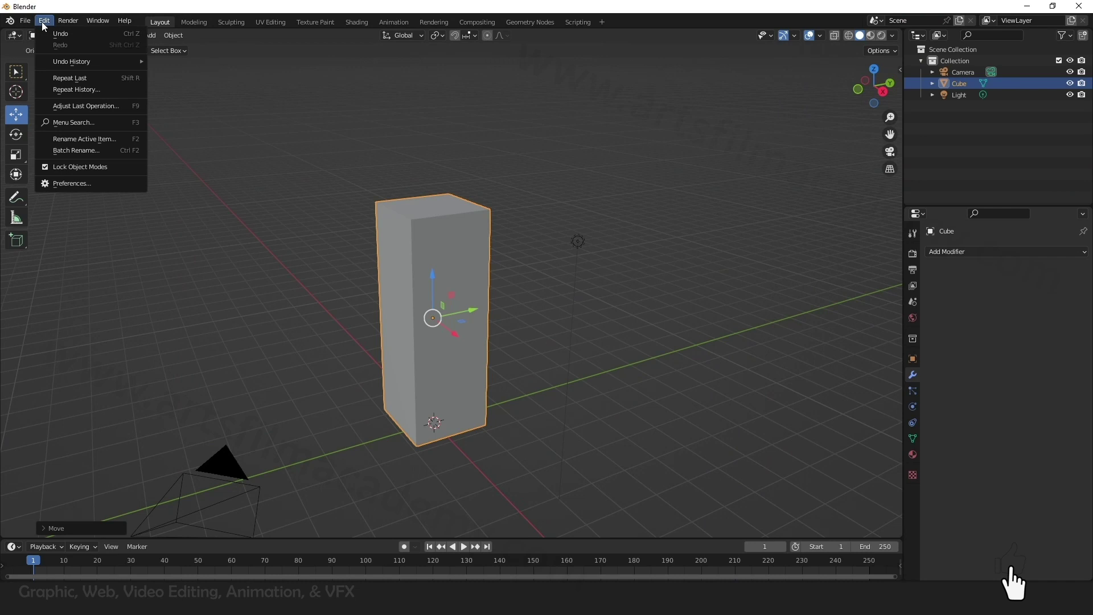
{"action": "left_click", "coordinate": [82, 179]}
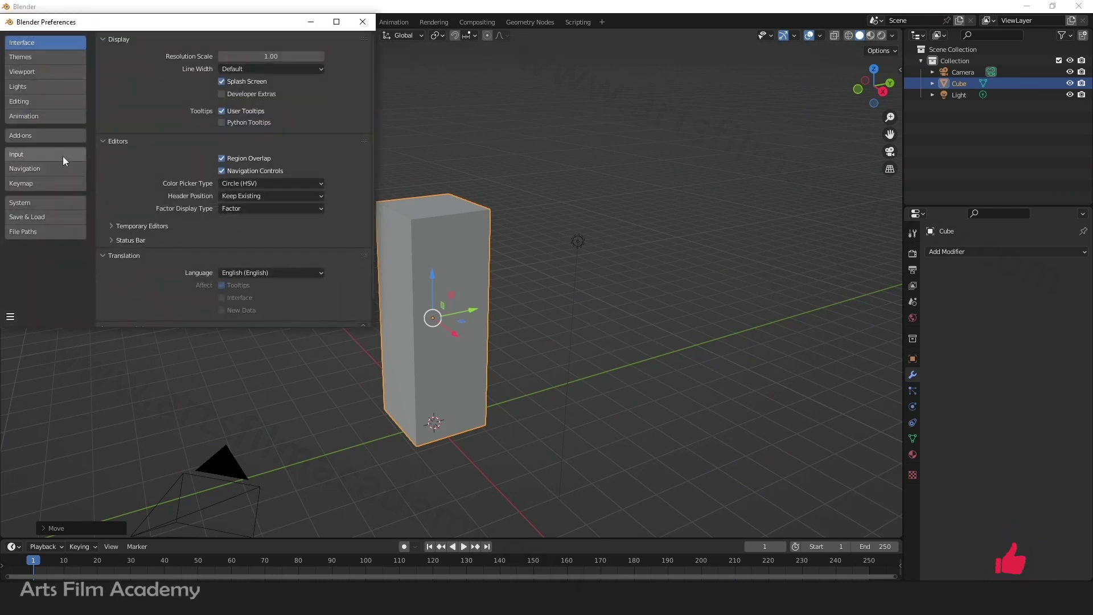
{"action": "left_click", "coordinate": [33, 170]}
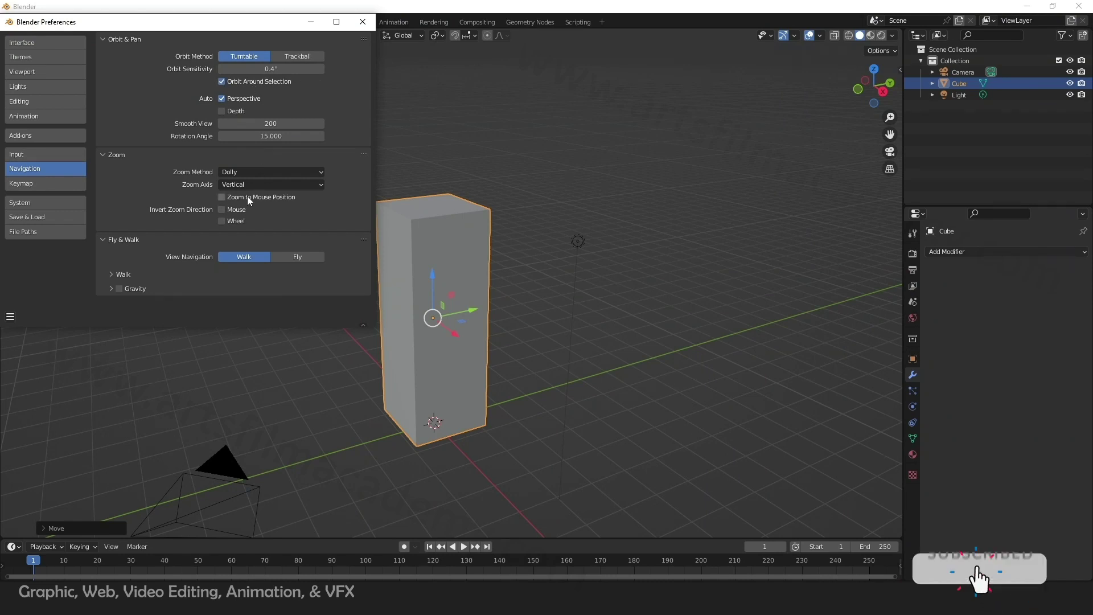
{"action": "left_click", "coordinate": [222, 197]}
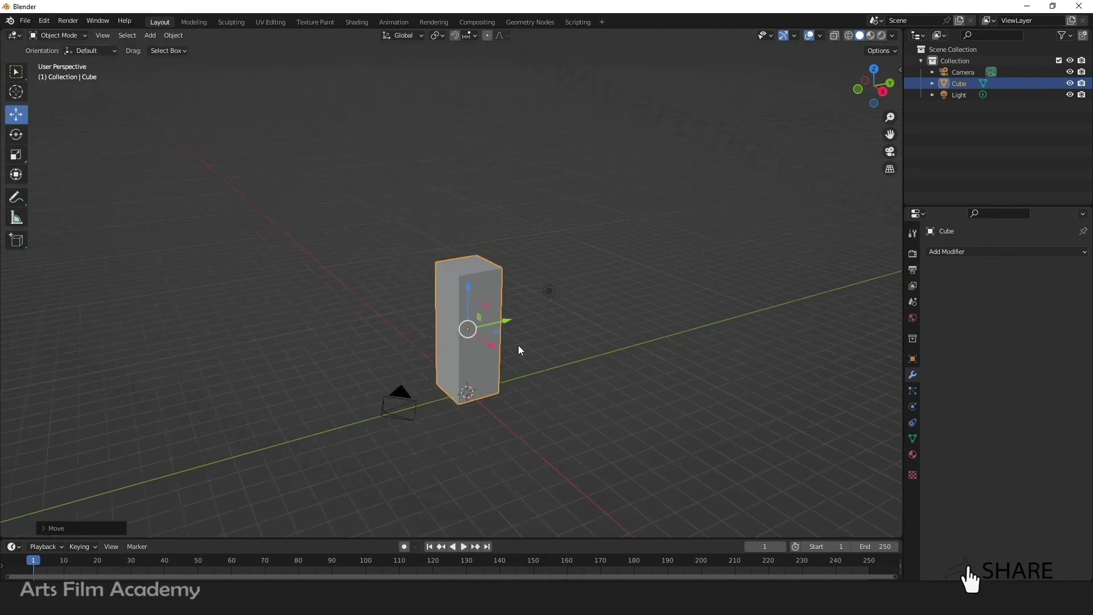
{"action": "scroll", "coordinate": [391, 402], "scroll_direction": "up", "scroll_amount": 3}
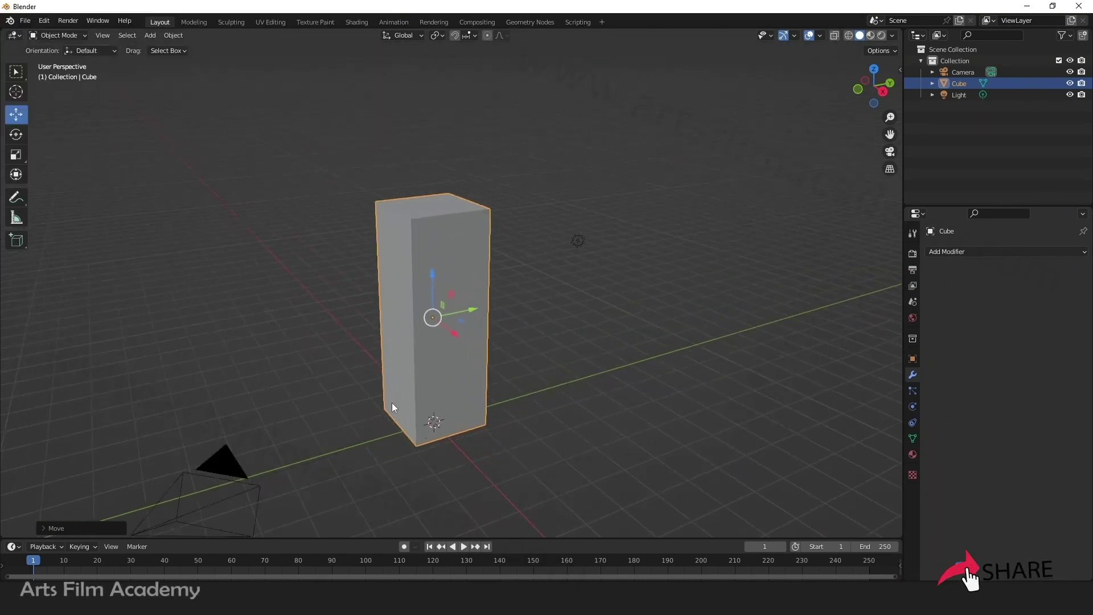
{"action": "scroll", "coordinate": [542, 306], "scroll_direction": "up", "scroll_amount": 3}
{"action": "scroll", "coordinate": [664, 244], "scroll_direction": "down", "scroll_amount": 2}
{"action": "scroll", "coordinate": [665, 244], "scroll_direction": "up", "scroll_amount": 2}
Step: Subdivide the whole box in Edit Mode with 10 cuts and return to Object Mode
{"action": "left_click", "coordinate": [537, 295]}
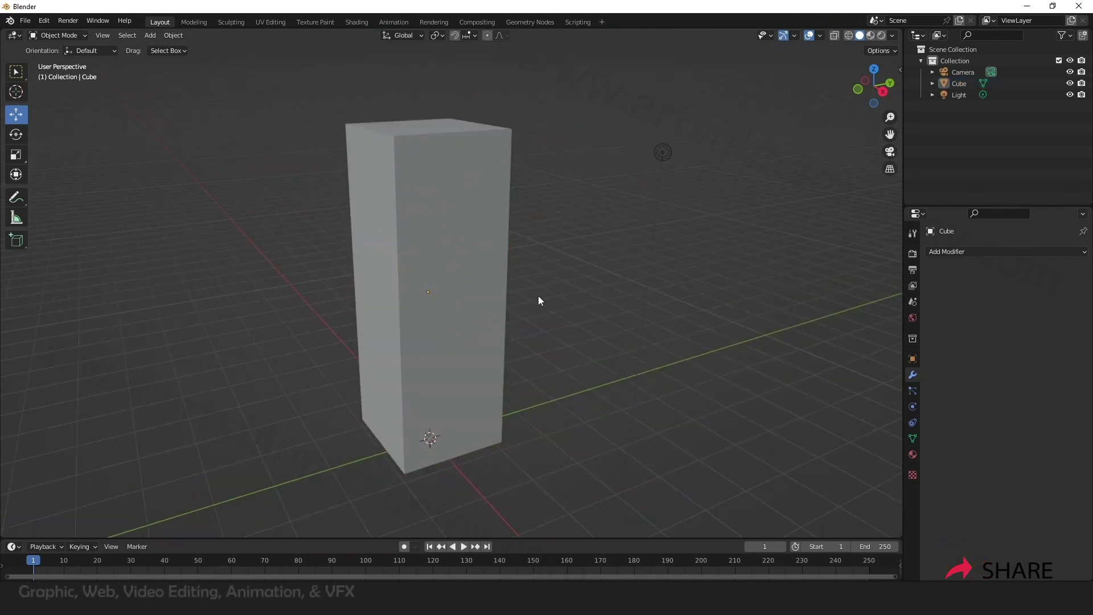
{"action": "left_click", "coordinate": [504, 285]}
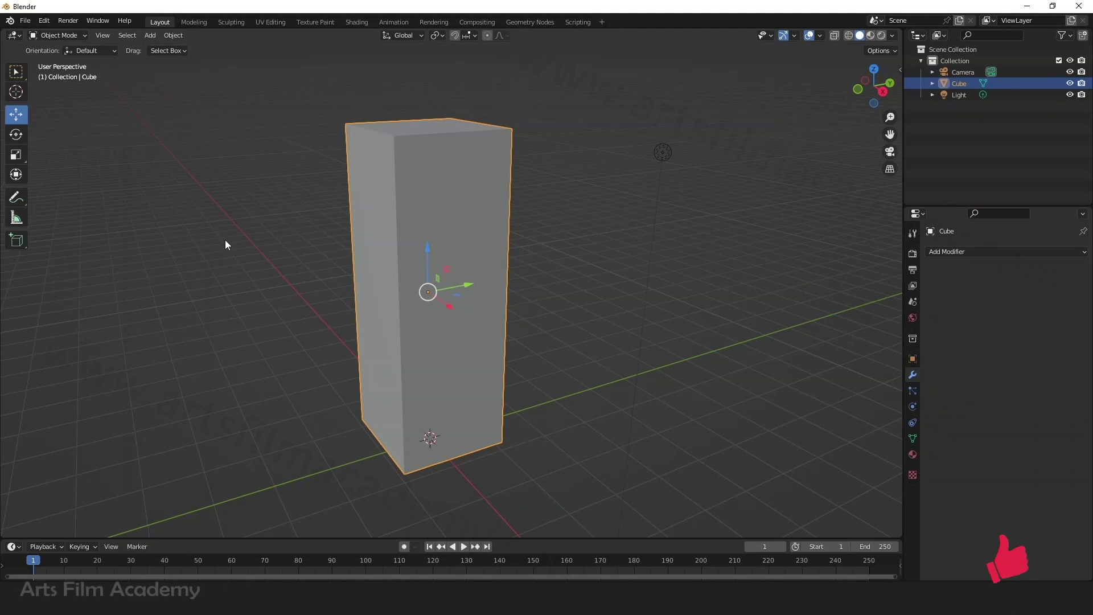
{"action": "left_click", "coordinate": [63, 35]}
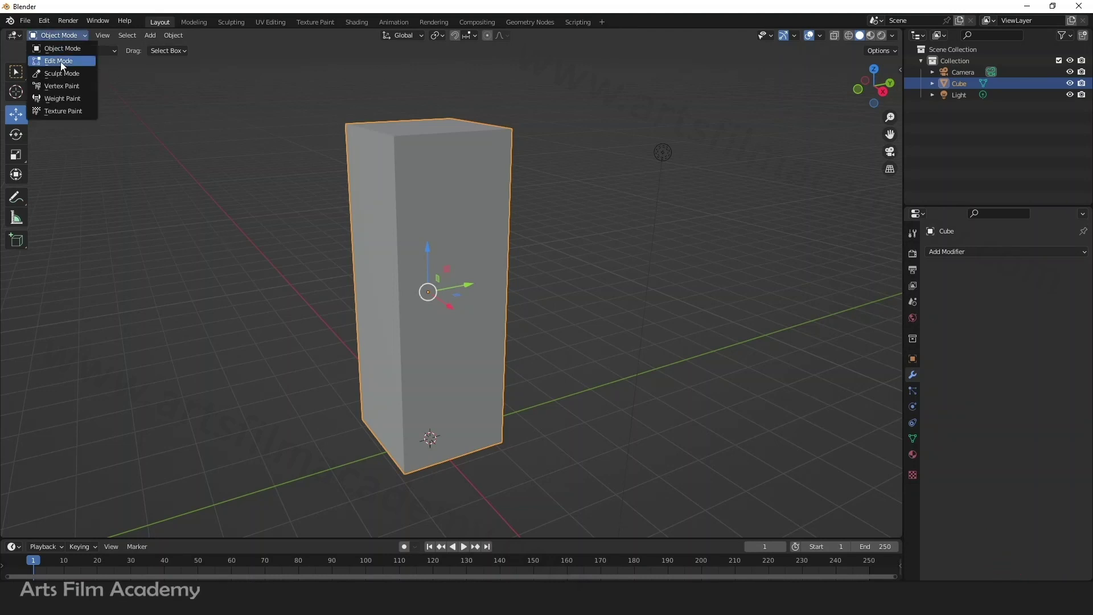
{"action": "left_click", "coordinate": [74, 67]}
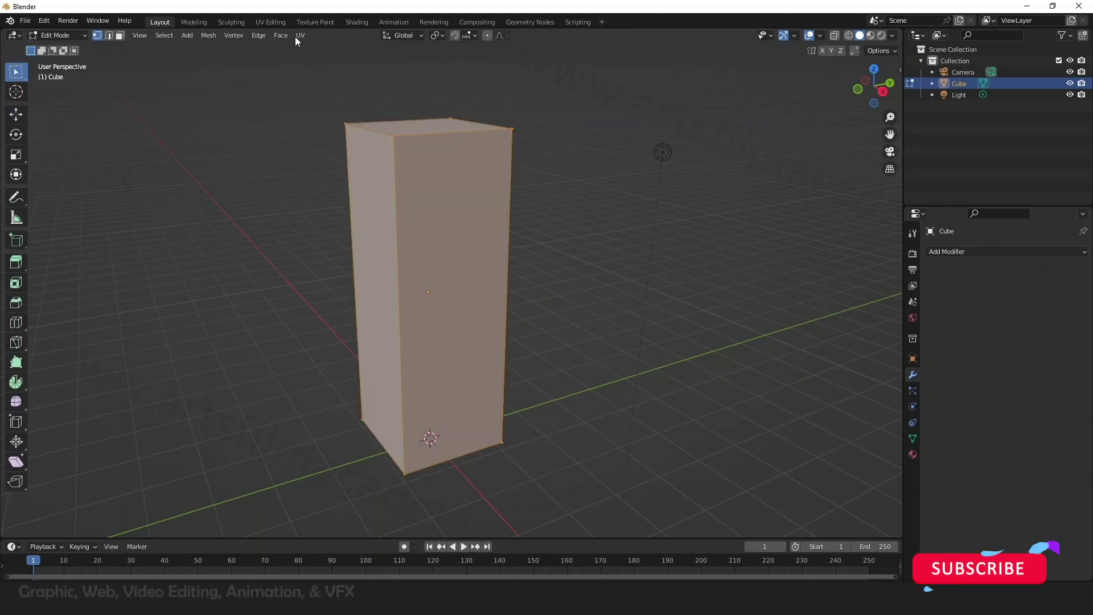
{"action": "left_click", "coordinate": [259, 36]}
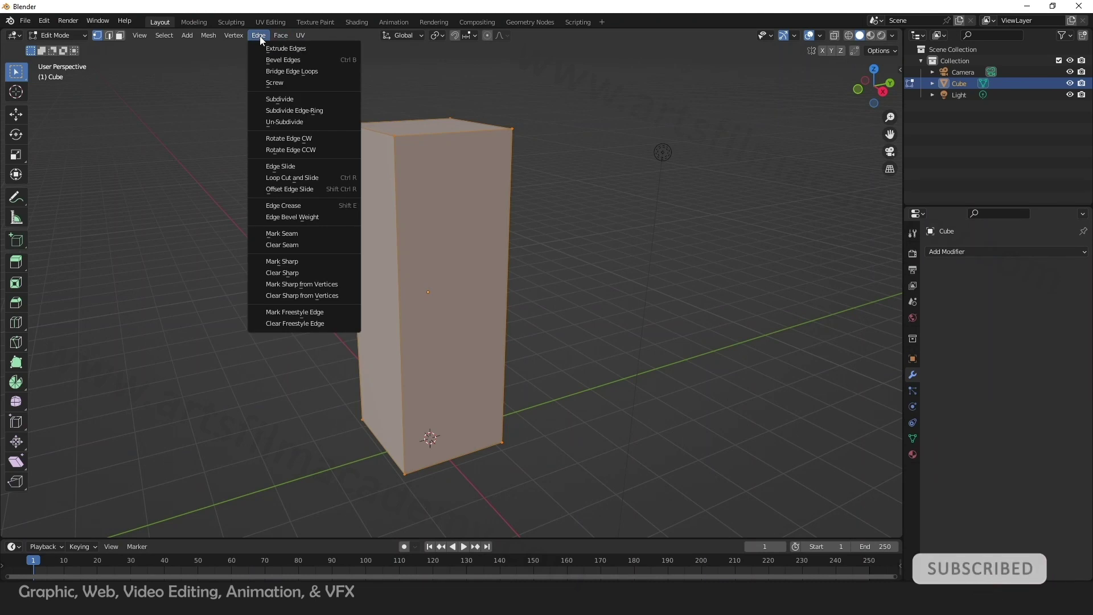
{"action": "left_click", "coordinate": [288, 104]}
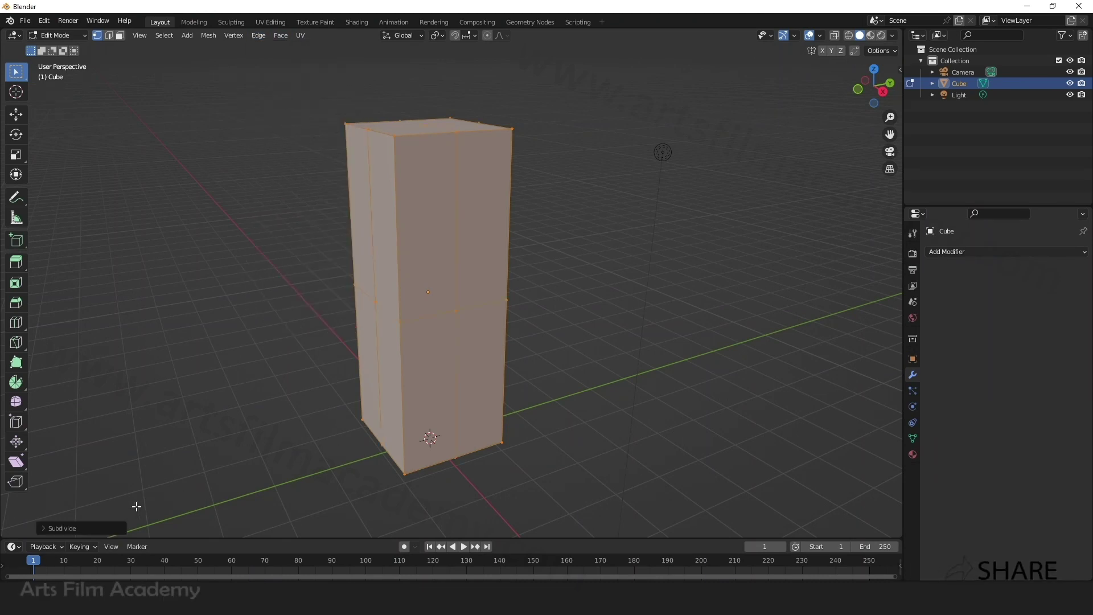
{"action": "left_click_drag", "start_coordinate": [125, 450], "coordinate": [165, 450]}
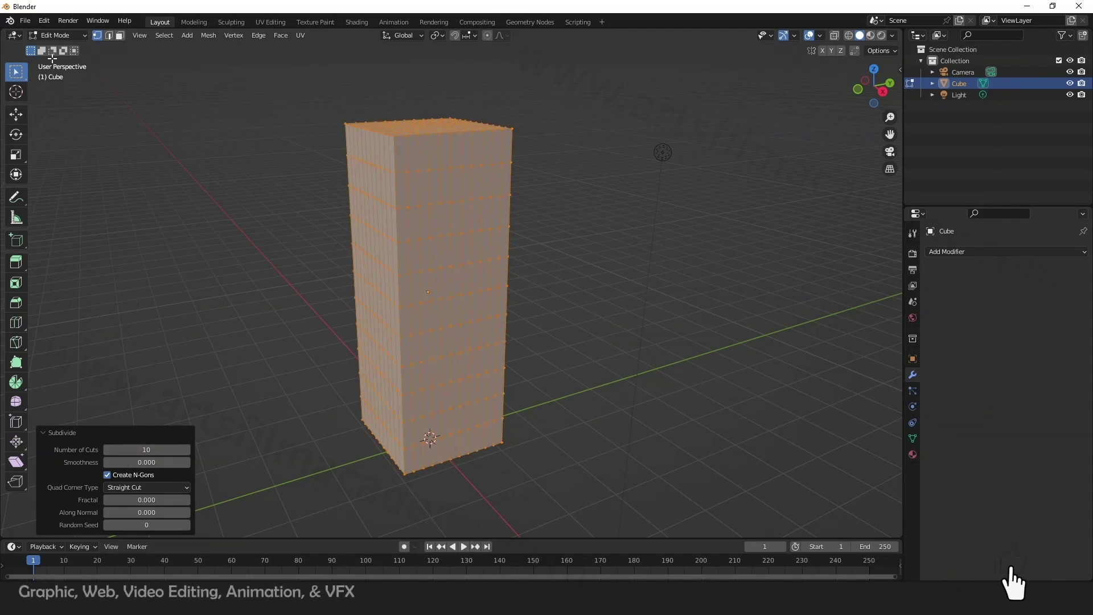
{"action": "left_click", "coordinate": [71, 36]}
{"action": "left_click", "coordinate": [68, 49]}
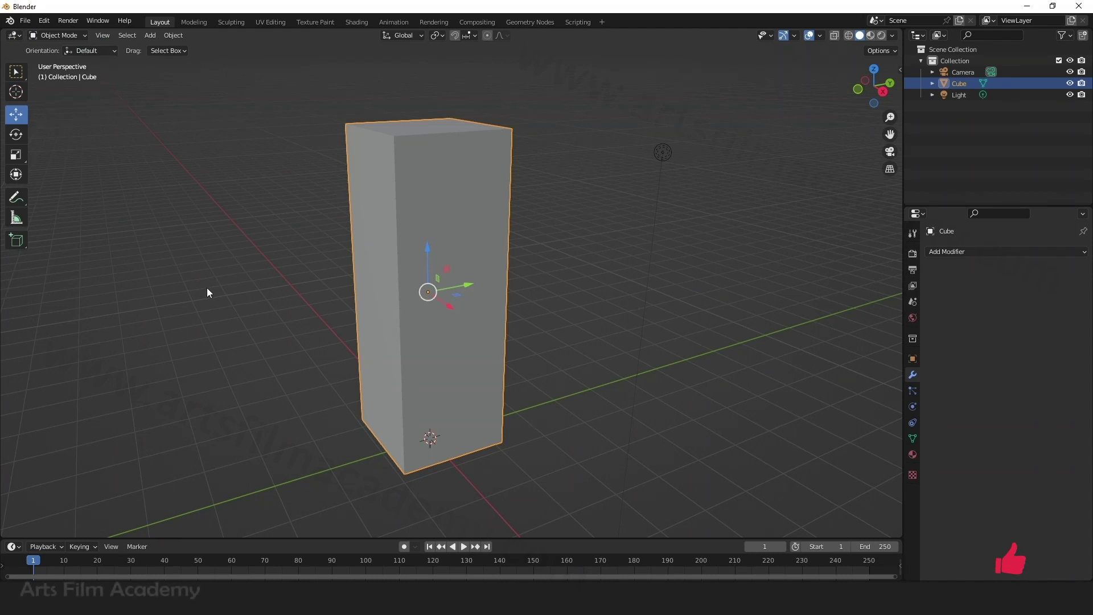
Step: Add a Simple Deform modifier to the box and set its deformation to Bend
{"action": "left_click", "coordinate": [985, 250]}
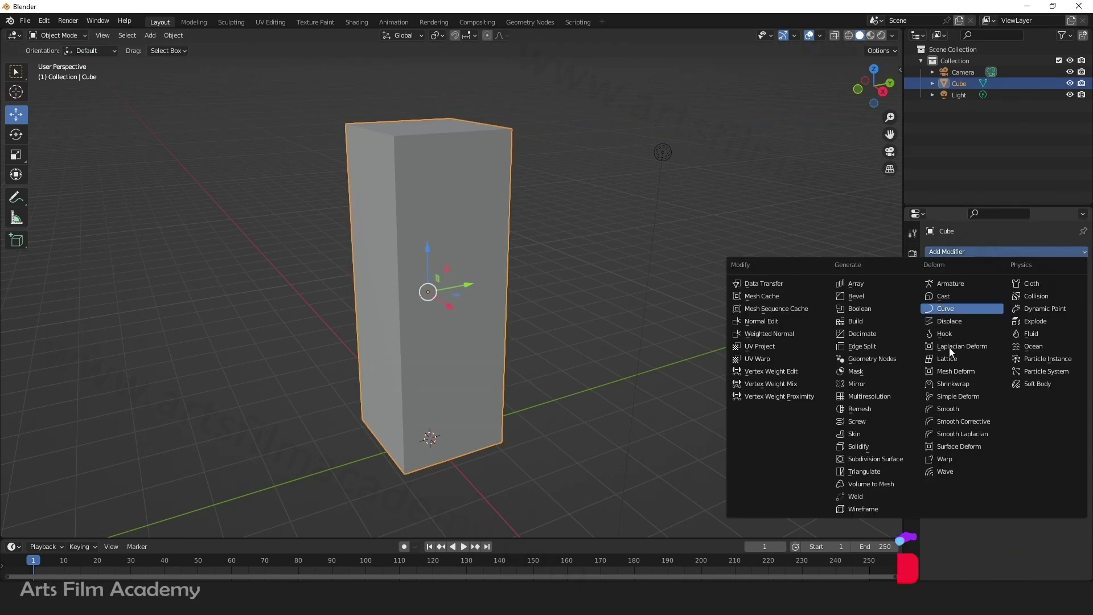
{"action": "left_click", "coordinate": [984, 395]}
{"action": "scroll", "coordinate": [535, 395], "scroll_direction": "down", "scroll_amount": 2}
{"action": "middle_click_drag", "start_coordinate": [498, 435], "coordinate": [623, 410]}
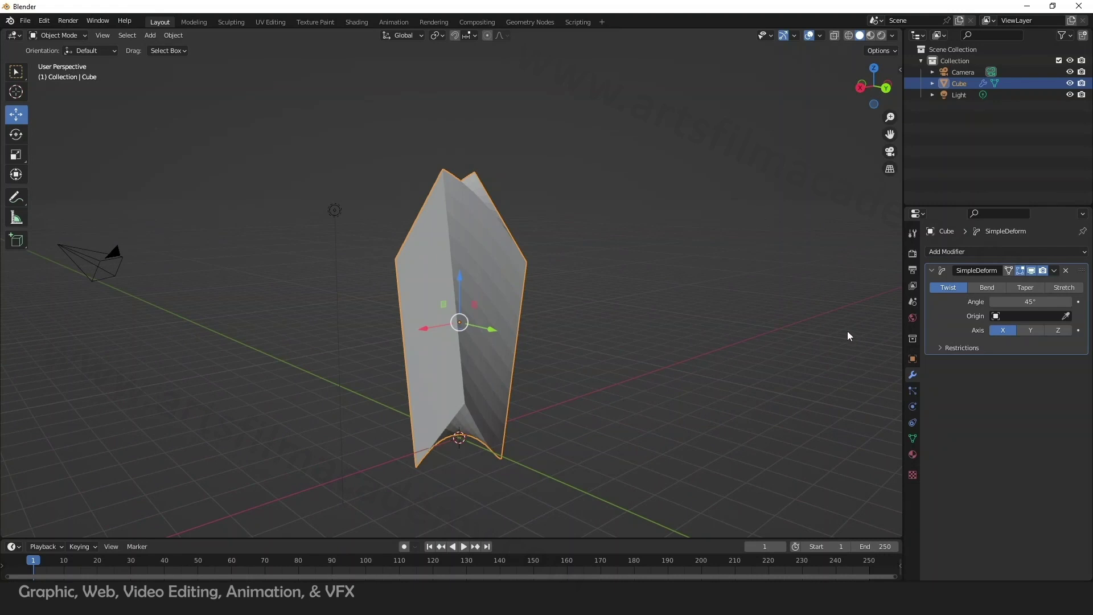
{"action": "left_click", "coordinate": [995, 283]}
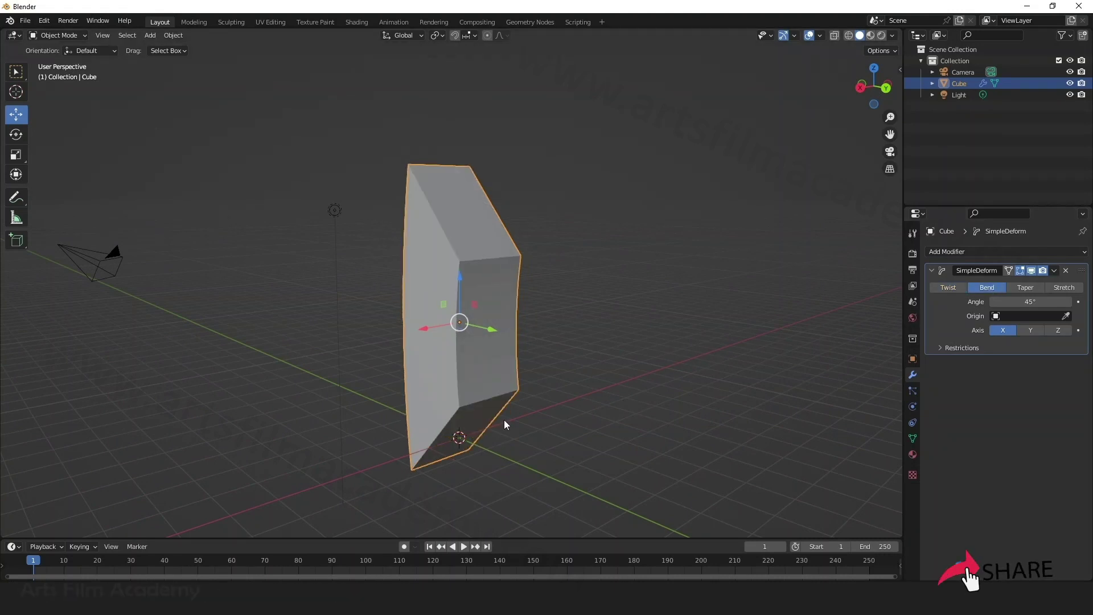
{"action": "key", "text": "KP_3"}
{"action": "middle_click_drag", "start_coordinate": [538, 455], "coordinate": [572, 458]}
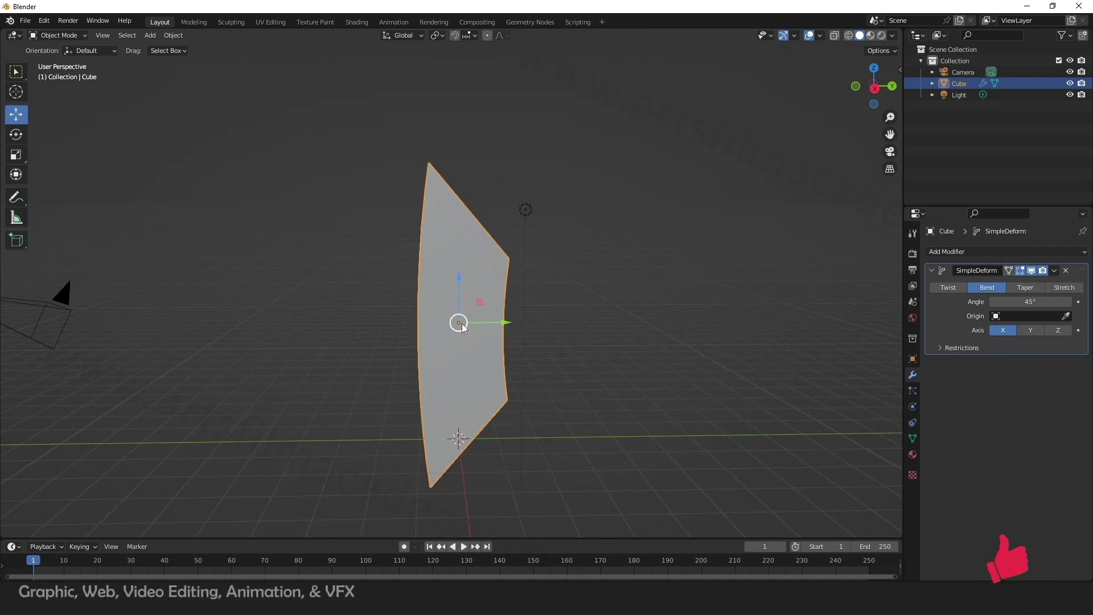
Step: Try adjusting the Bend angle of the Simple Deform modifier and inspect the box from the side
{"action": "left_click_drag", "start_coordinate": [1031, 301], "coordinate": [1029, 300]}
{"action": "middle_click_drag", "start_coordinate": [576, 383], "coordinate": [596, 375]}
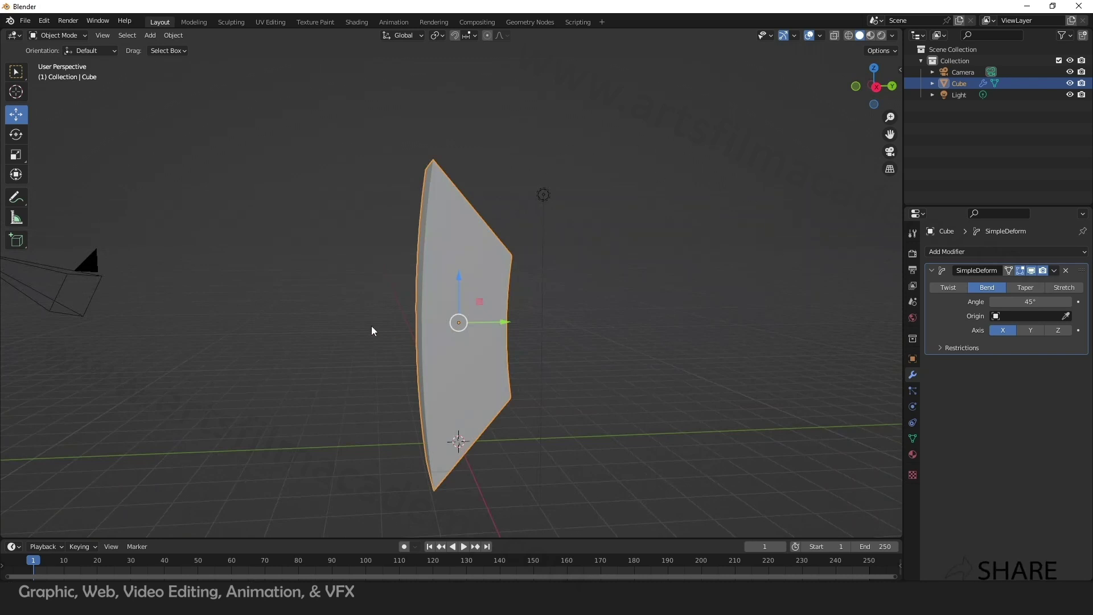
{"action": "middle_click_drag", "start_coordinate": [371, 330], "coordinate": [505, 358]}
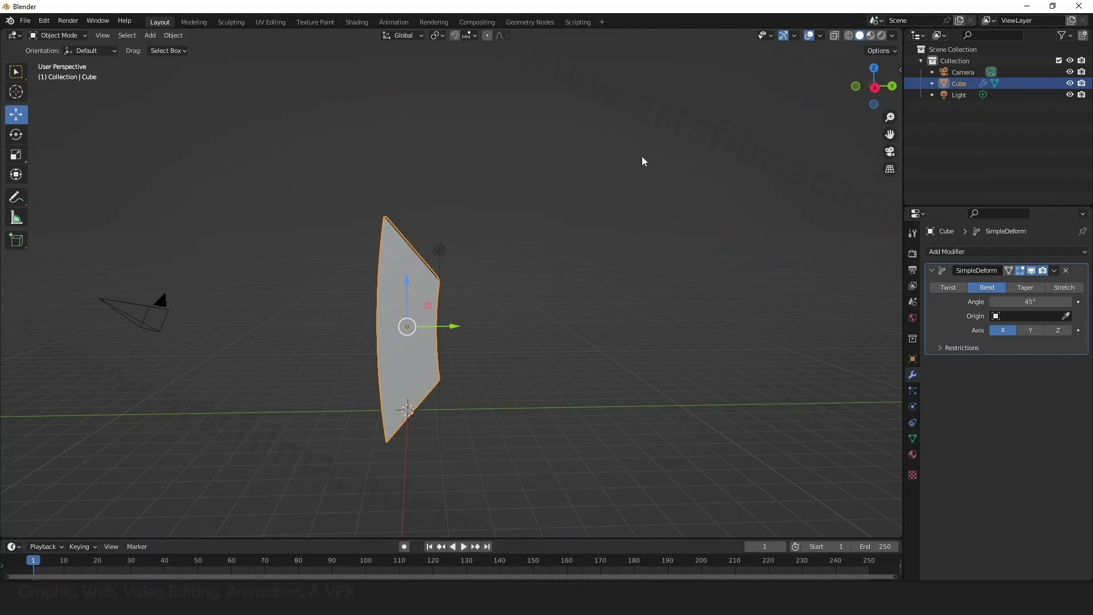
{"action": "left_click", "coordinate": [366, 247]}
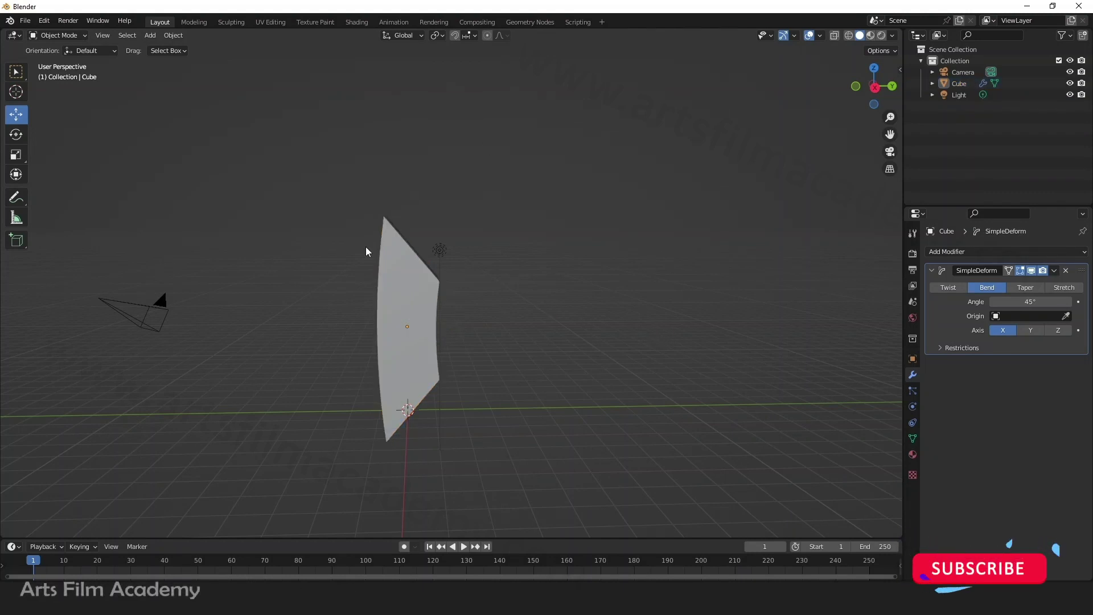
{"action": "left_click", "coordinate": [429, 288]}
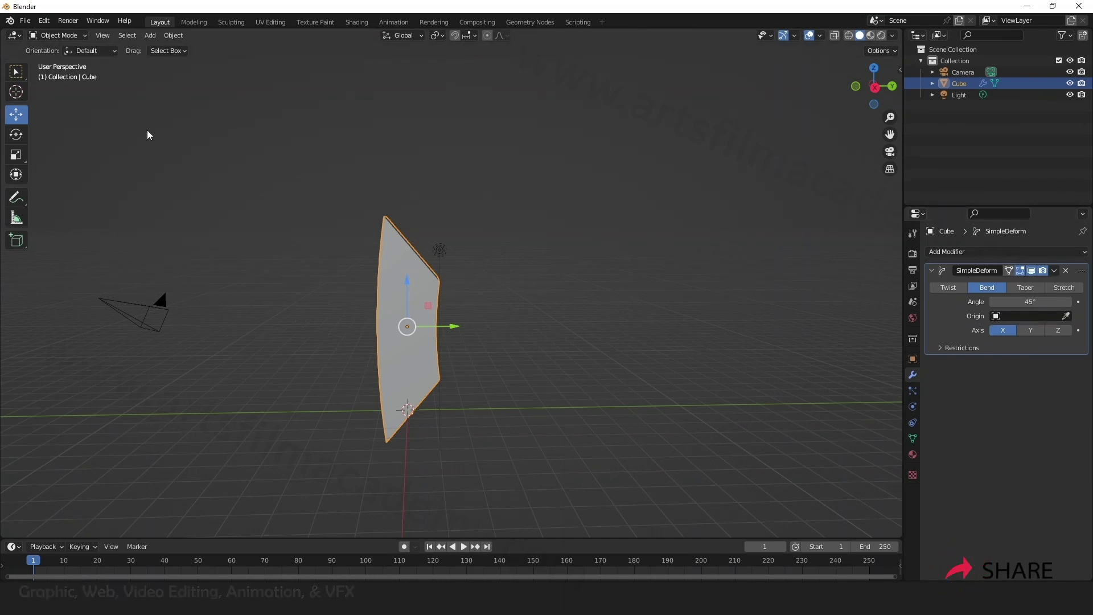
Step: Add a cube-shaped empty and move it beside the box to about Y 4.09 m and Z 3.07 m
{"action": "left_click", "coordinate": [153, 36]}
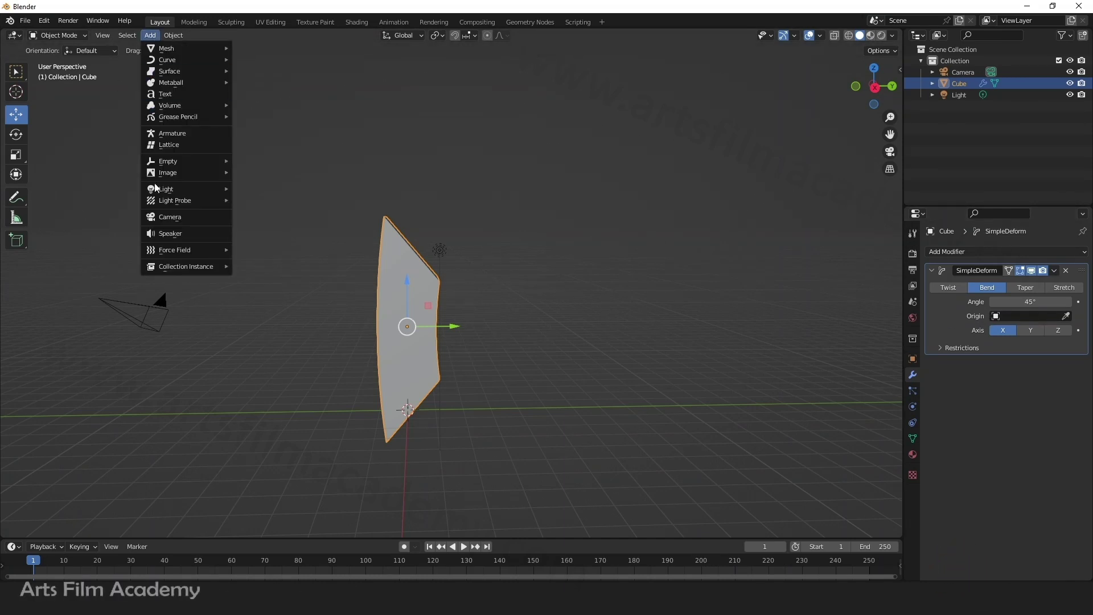
{"action": "mouse_move", "coordinate": [174, 161]}
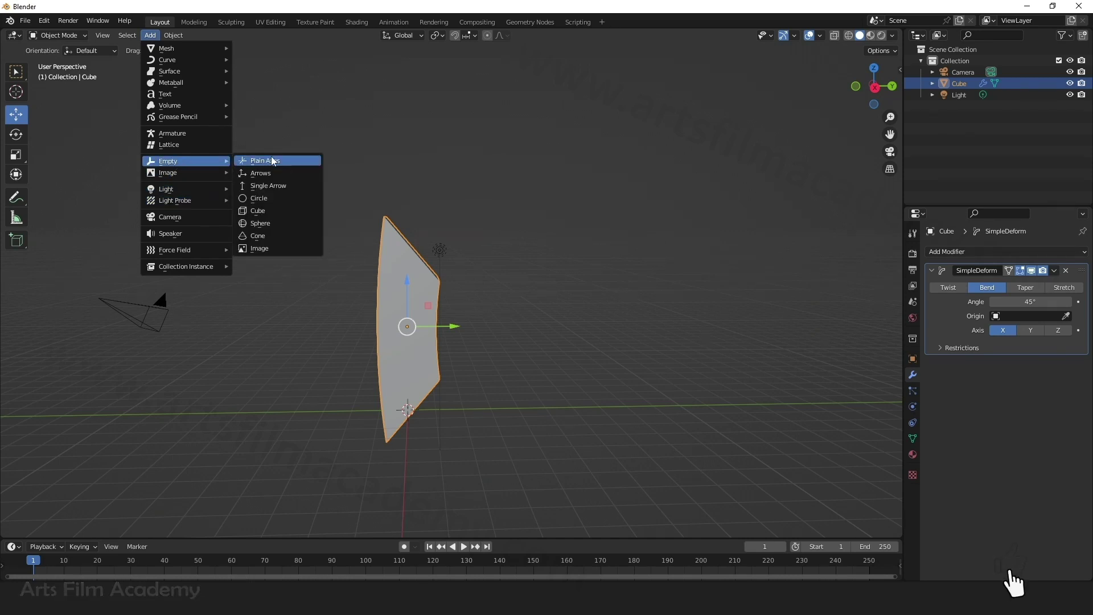
{"action": "left_click", "coordinate": [264, 210]}
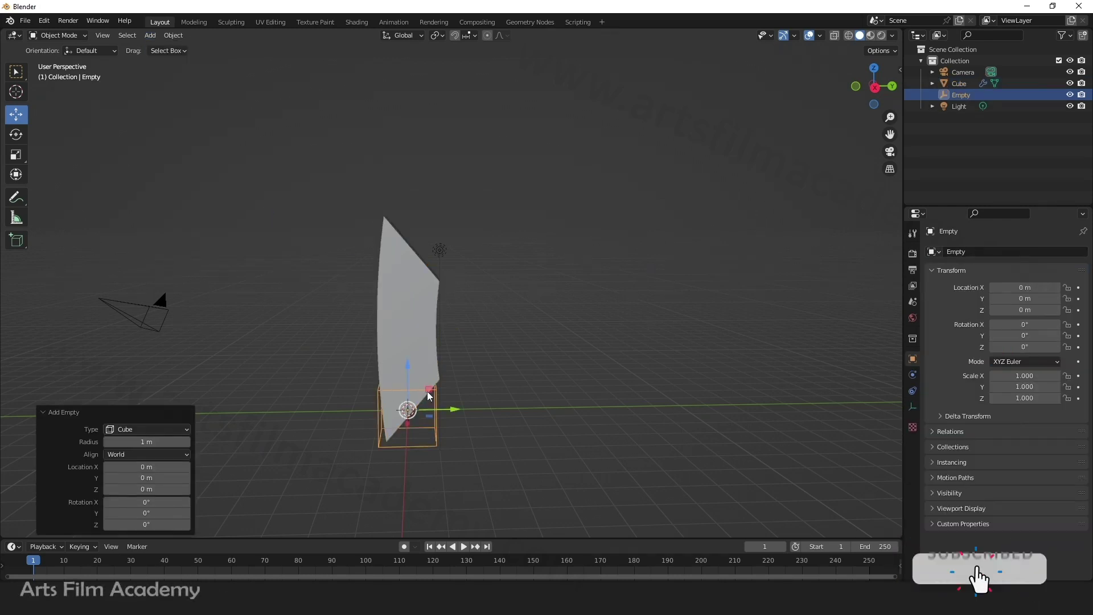
{"action": "left_click_drag", "start_coordinate": [419, 411], "coordinate": [545, 302]}
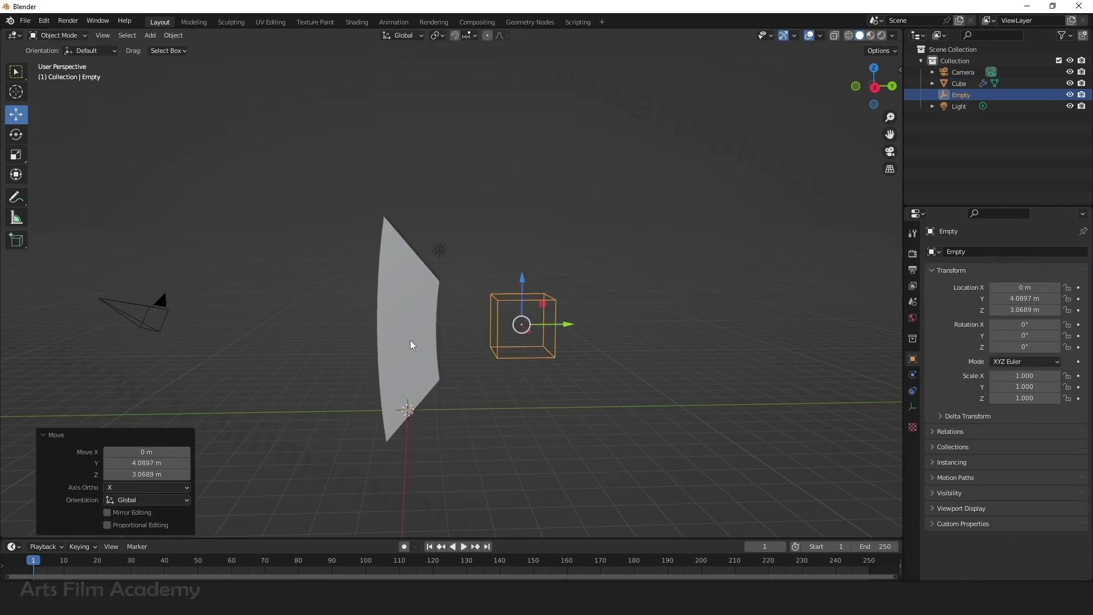
Step: Set the cube empty as the Origin object of the box's Simple Deform modifier
{"action": "left_click", "coordinate": [407, 323]}
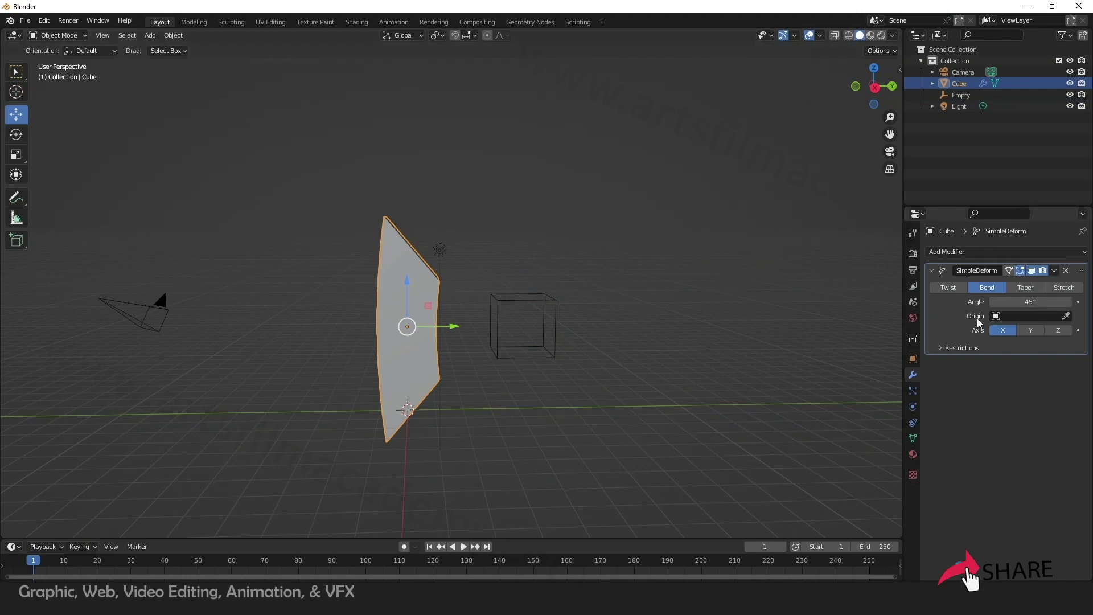
{"action": "left_click", "coordinate": [1066, 316]}
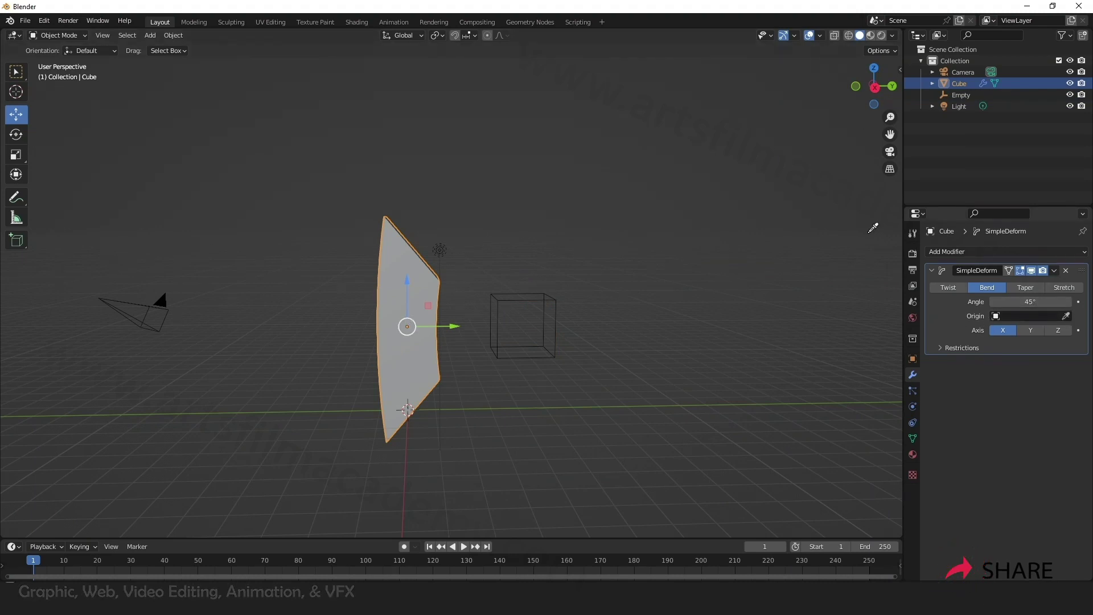
{"action": "left_click", "coordinate": [546, 294]}
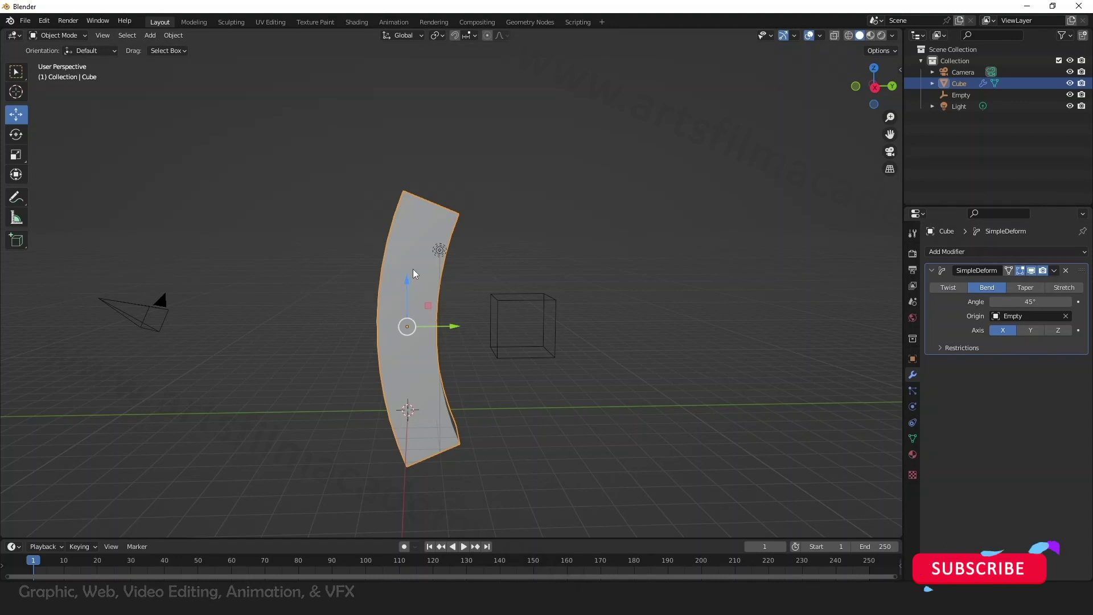
Step: Set the Bend angle of the box to 104° and move the cube empty about -0.27 m along Y
{"action": "left_click", "coordinate": [552, 301]}
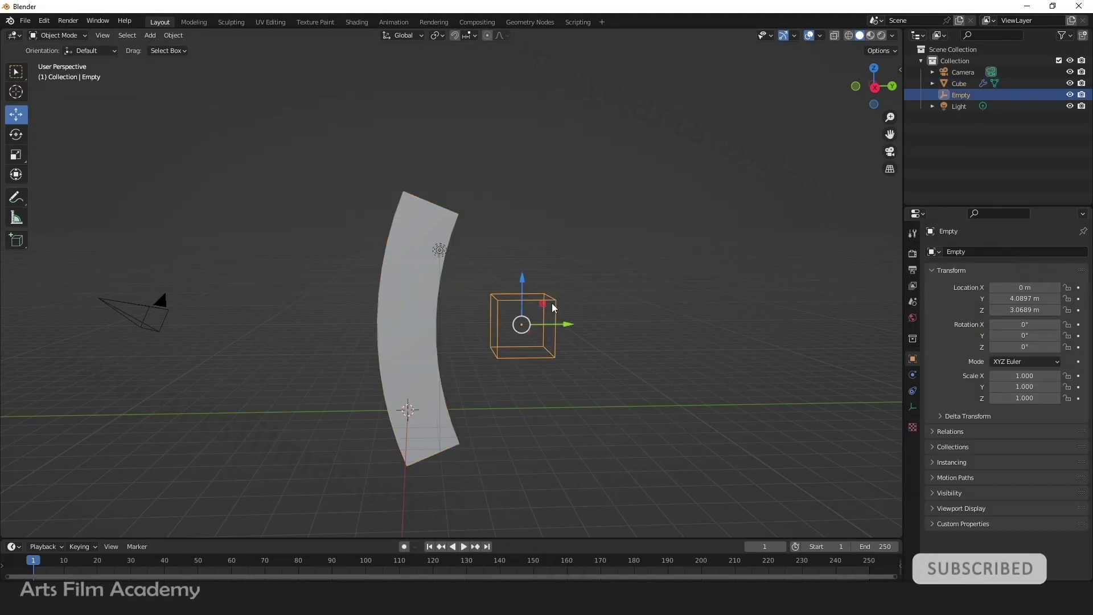
{"action": "left_click", "coordinate": [431, 213]}
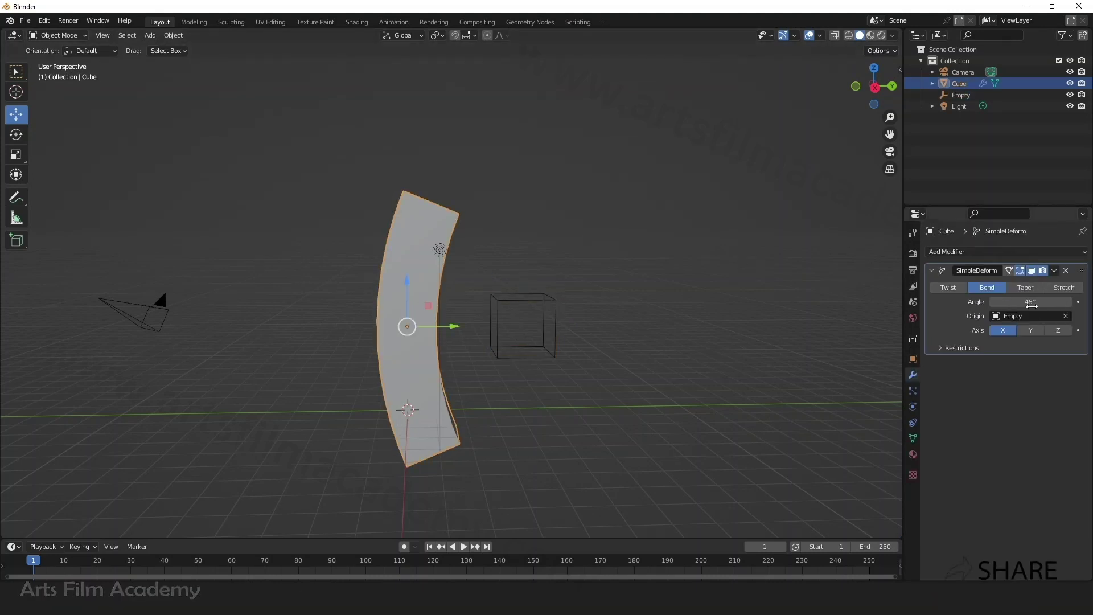
{"action": "left_click_drag", "start_coordinate": [1031, 306], "coordinate": [993, 313]}
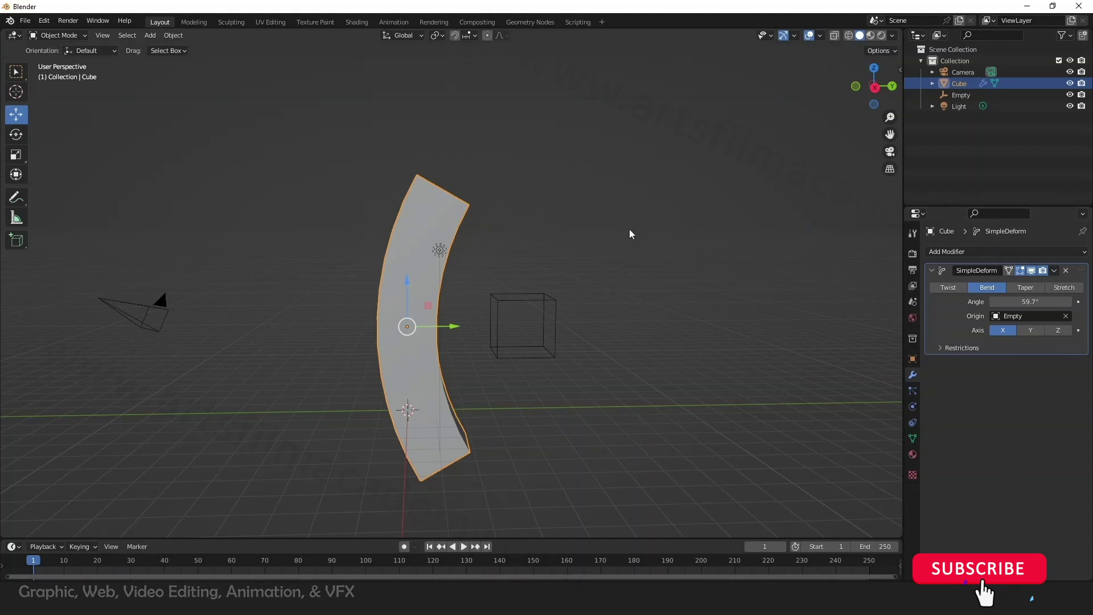
{"action": "left_click_drag", "start_coordinate": [1031, 302], "coordinate": [1055, 302]}
{"action": "left_click_drag", "start_coordinate": [509, 269], "coordinate": [546, 339]}
{"action": "middle_click_drag", "start_coordinate": [569, 369], "coordinate": [534, 361]}
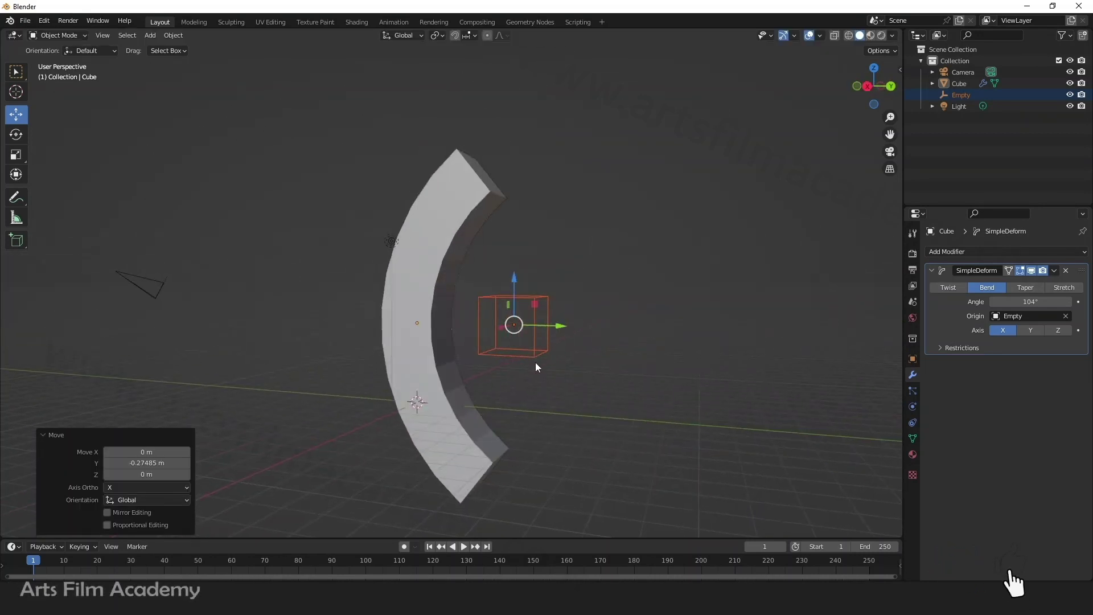
{"action": "middle_click_drag", "start_coordinate": [552, 267], "coordinate": [638, 387]}
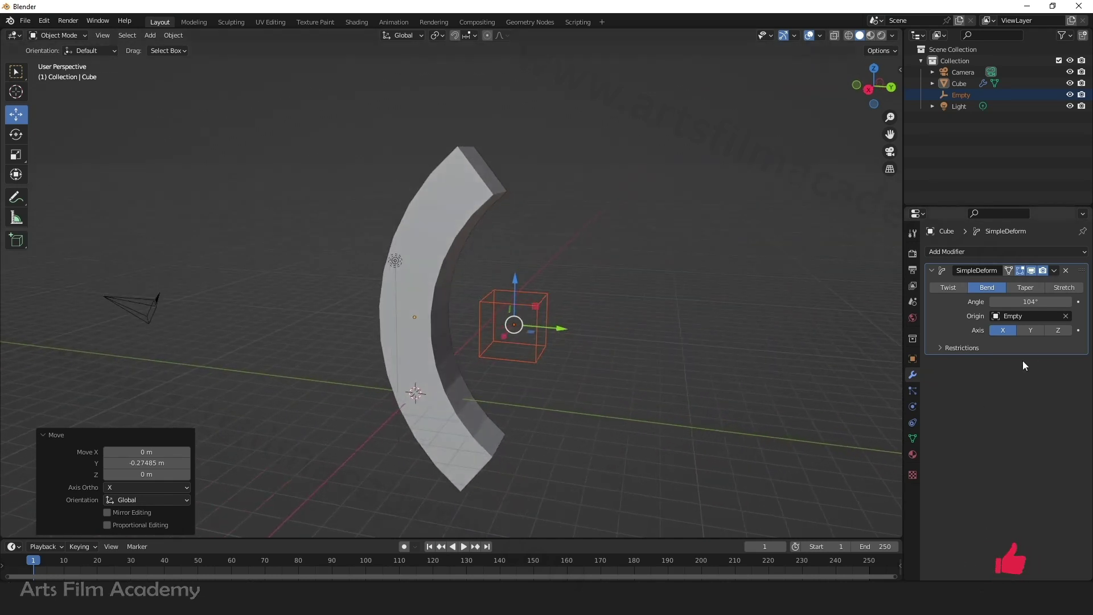
Step: Change the bend axis to Y and move the cube empty about 3.08 m along X
{"action": "left_click", "coordinate": [1031, 330]}
{"action": "middle_click_drag", "start_coordinate": [470, 398], "coordinate": [463, 340]}
{"action": "key", "text": "g"}
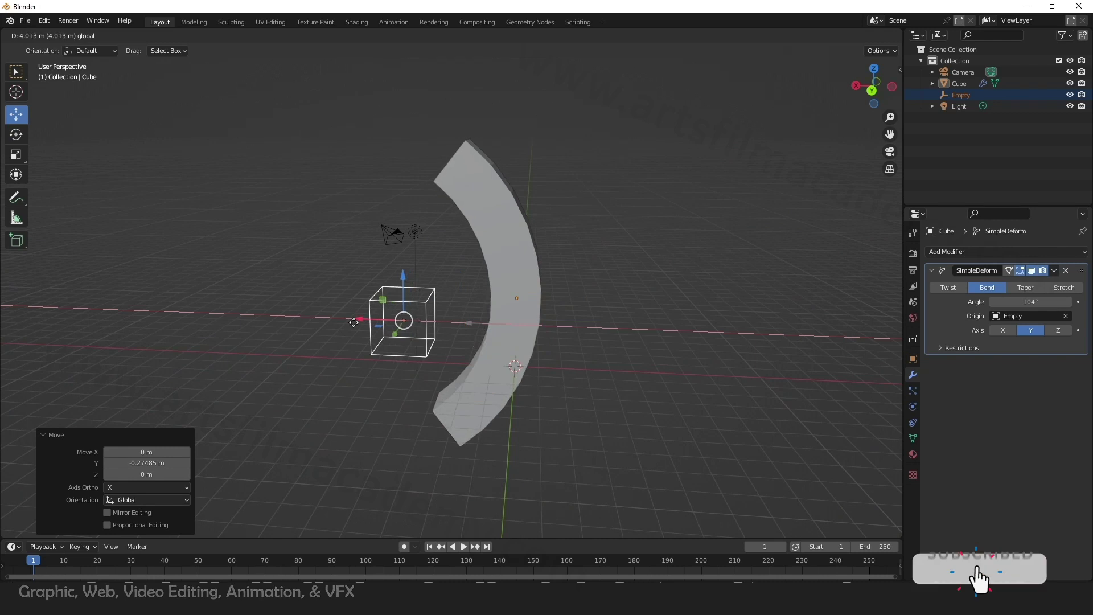
{"action": "left_click", "coordinate": [371, 415]}
{"action": "middle_click_drag", "start_coordinate": [371, 415], "coordinate": [556, 418]}
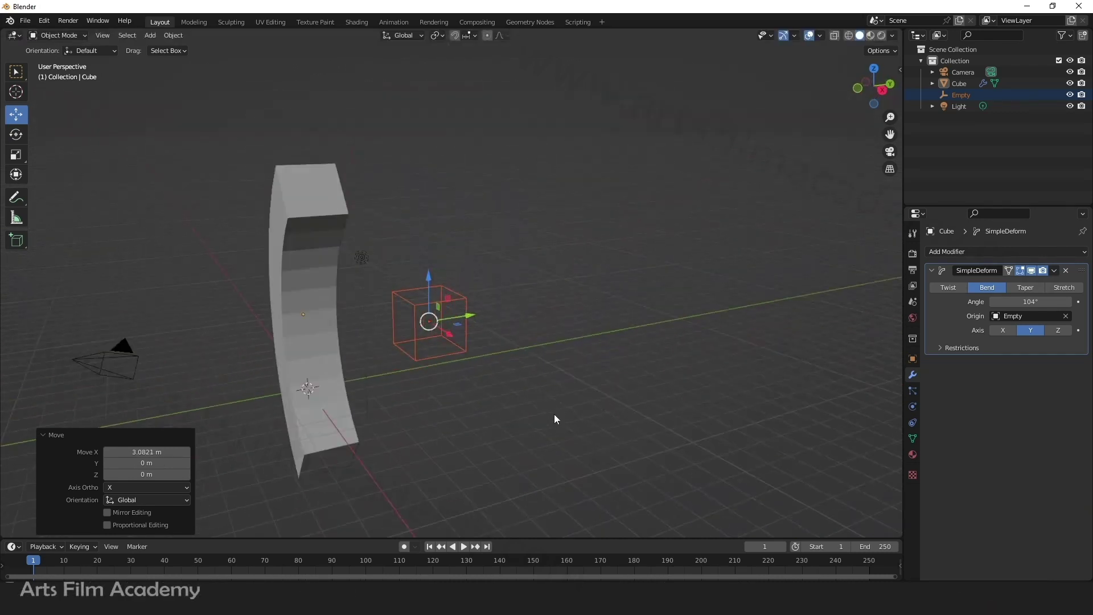
Step: Set the bend axis back to X and inspect the curved box from the side
{"action": "left_click", "coordinate": [1004, 331]}
{"action": "middle_click_drag", "start_coordinate": [408, 401], "coordinate": [350, 396]}
{"action": "middle_click_drag", "start_coordinate": [613, 364], "coordinate": [650, 361]}
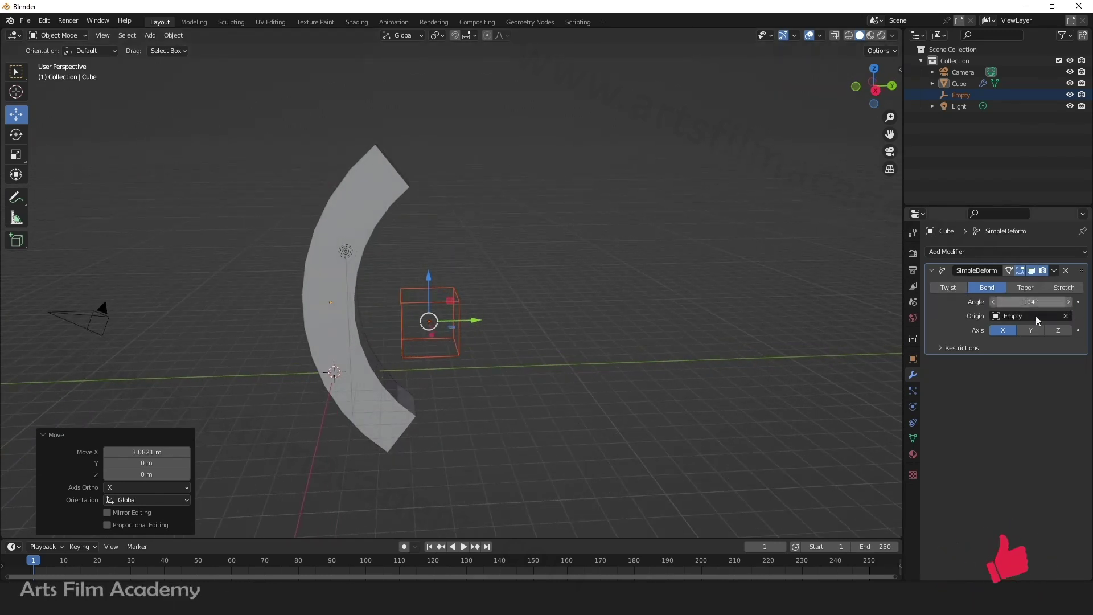
Step: Clear the Origin object of the Simple Deform modifier and reselect the box
{"action": "left_click", "coordinate": [1065, 316]}
{"action": "scroll", "coordinate": [399, 329], "scroll_direction": "up", "scroll_amount": 2}
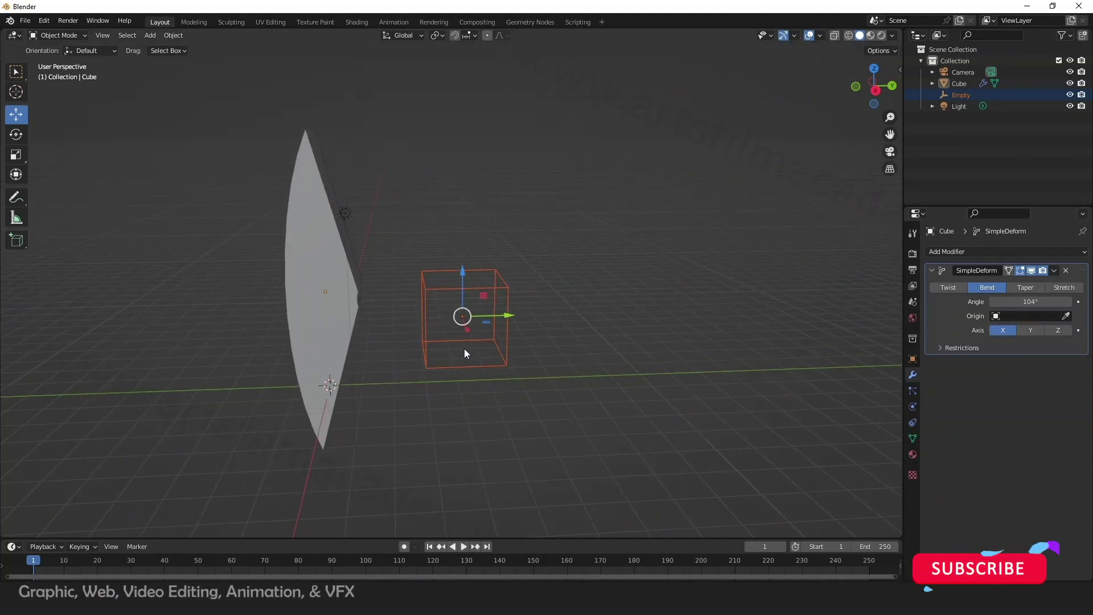
{"action": "left_click", "coordinate": [556, 362]}
{"action": "left_click", "coordinate": [323, 329]}
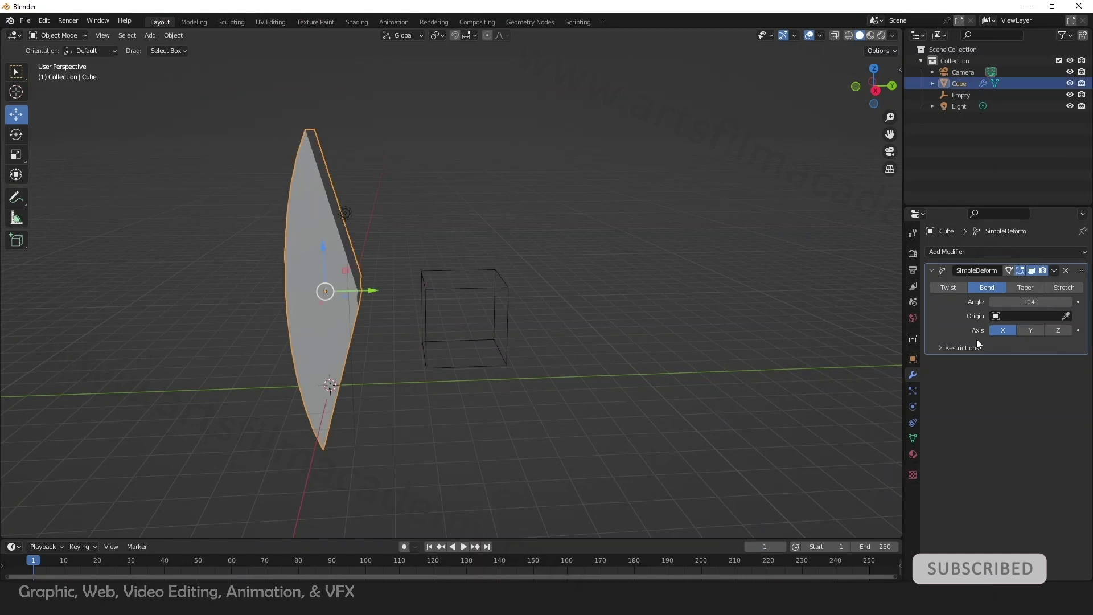
Step: Switch the deformation to Twist, try the X and Y axes before settling on Z, and set the angle to 141°
{"action": "left_click", "coordinate": [950, 288]}
{"action": "middle_click_drag", "start_coordinate": [742, 352], "coordinate": [501, 404]}
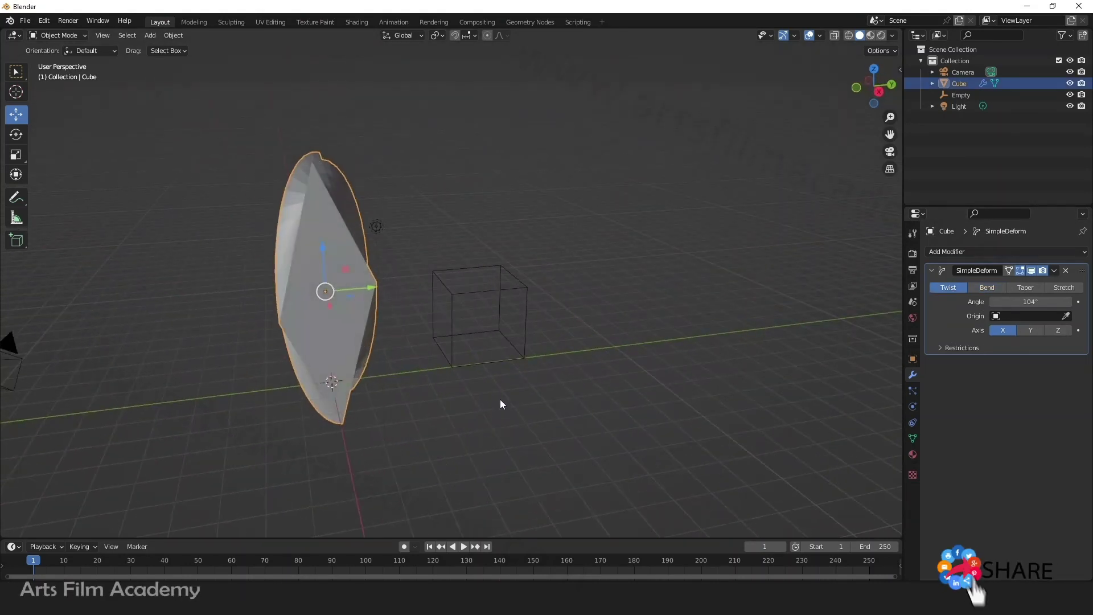
{"action": "left_click", "coordinate": [1027, 329]}
{"action": "middle_click_drag", "start_coordinate": [510, 353], "coordinate": [424, 363]}
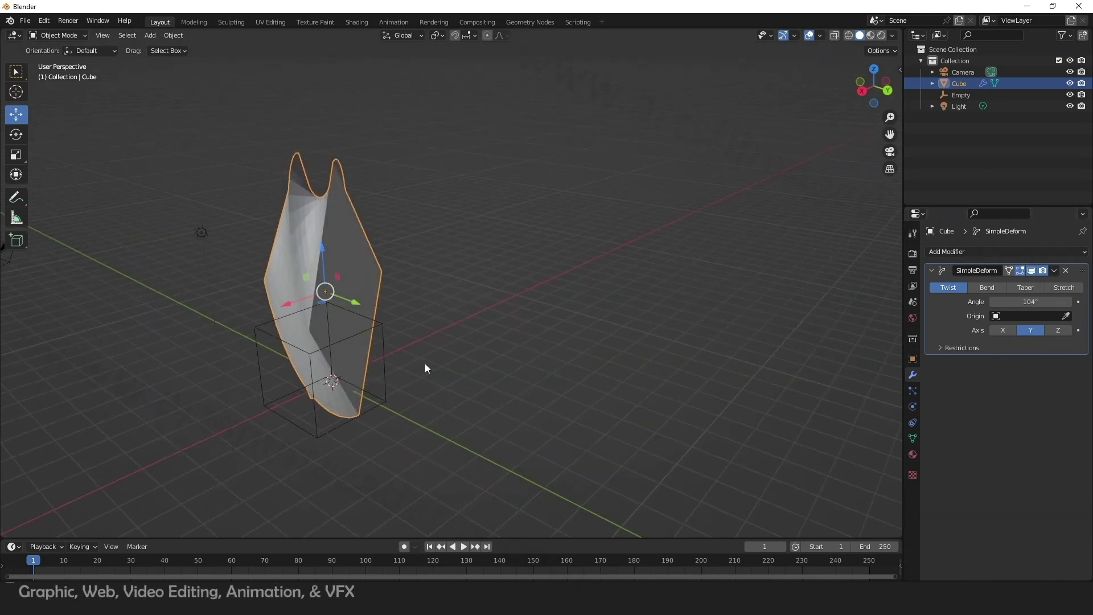
{"action": "left_click", "coordinate": [1059, 330]}
{"action": "middle_click_drag", "start_coordinate": [592, 411], "coordinate": [557, 395]}
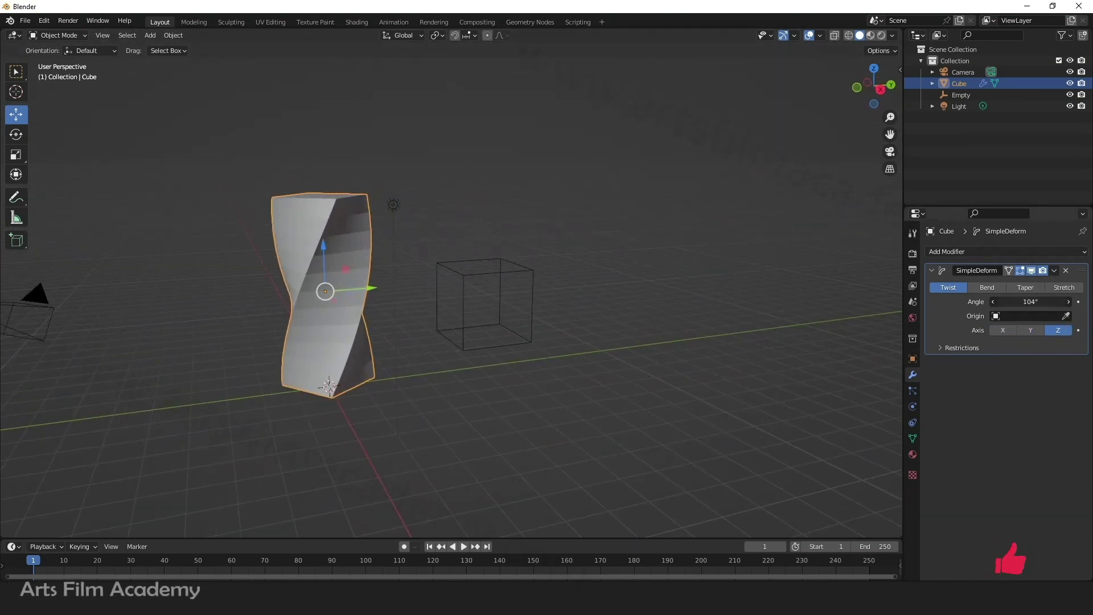
{"action": "mouse_move", "coordinate": [1031, 301]}
{"action": "left_mouse_down"}
{"action": "mouse_move", "coordinate": [1047, 301]}
{"action": "mouse_move", "coordinate": [945, 301]}
{"action": "mouse_move", "coordinate": [1036, 302]}
{"action": "mouse_move", "coordinate": [1024, 302]}
{"action": "left_mouse_up"}
{"action": "middle_click_drag", "start_coordinate": [508, 326], "coordinate": [483, 329]}
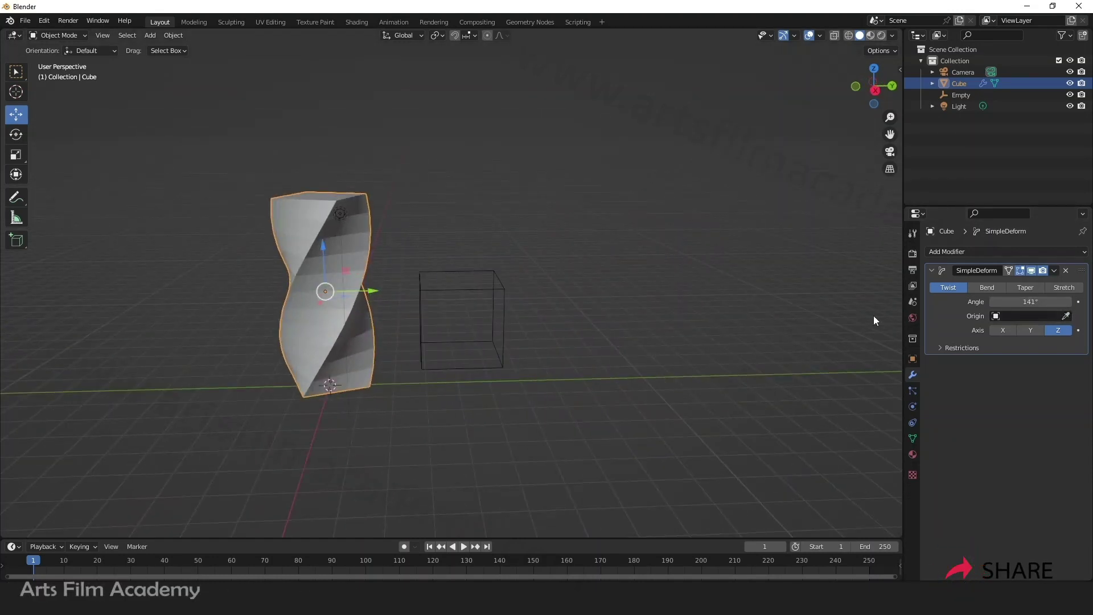
Step: Switch the deformation back to Bend with the cube empty as Origin and X as the axis
{"action": "left_click", "coordinate": [988, 288]}
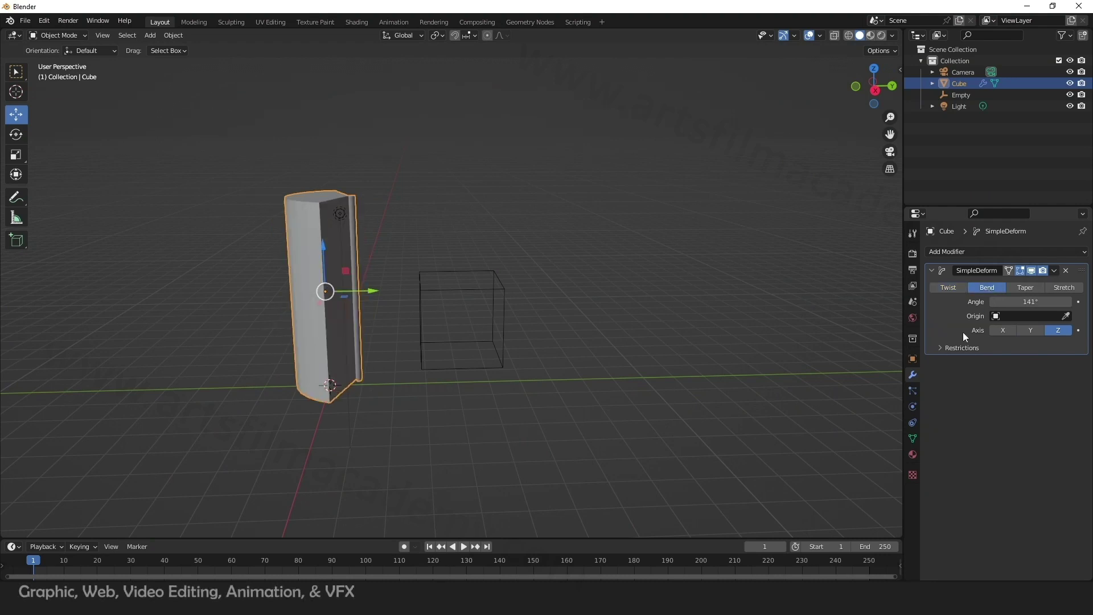
{"action": "left_click", "coordinate": [424, 288]}
{"action": "middle_click_drag", "start_coordinate": [470, 307], "coordinate": [514, 345]}
{"action": "left_click", "coordinate": [1002, 330]}
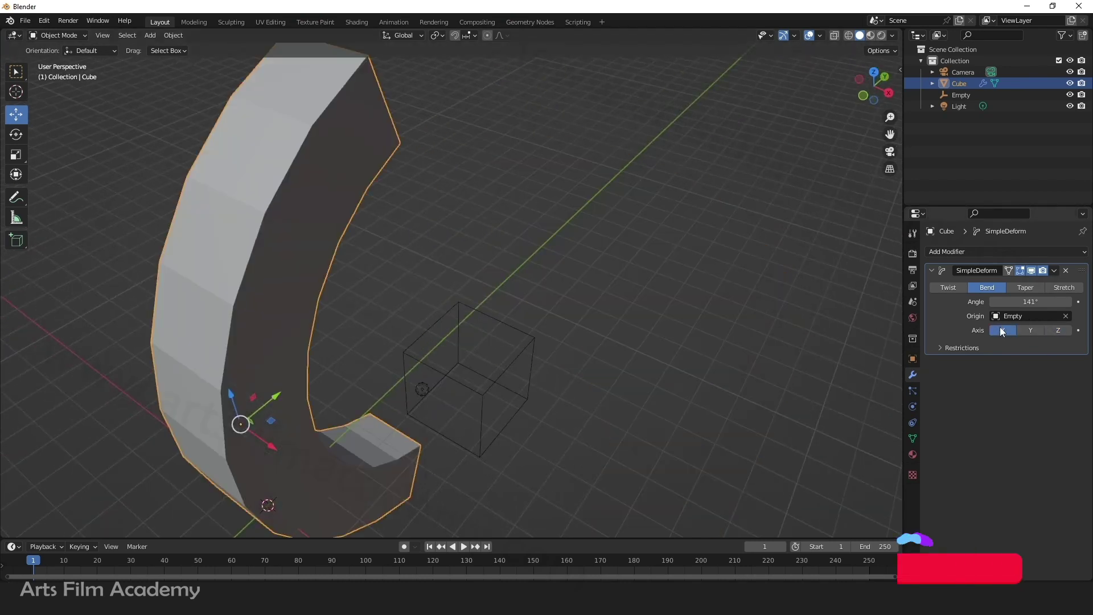
{"action": "middle_click_drag", "start_coordinate": [415, 305], "coordinate": [388, 291]}
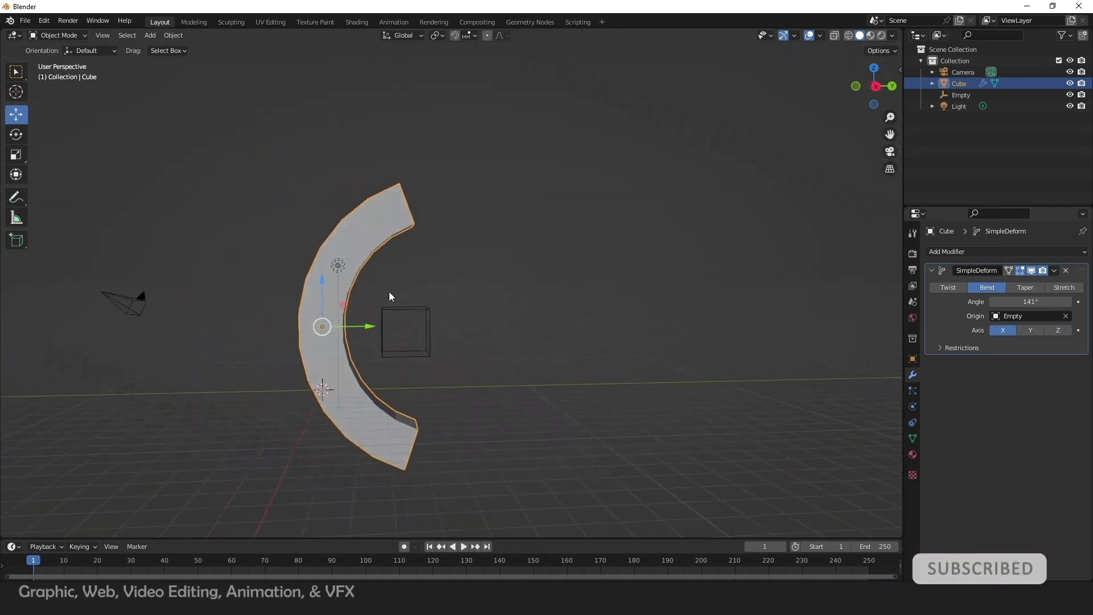
Step: Restrict the bend to the box's upper half with a lower limit of 0.50 and an angle of 73.3°
{"action": "left_click", "coordinate": [958, 349]}
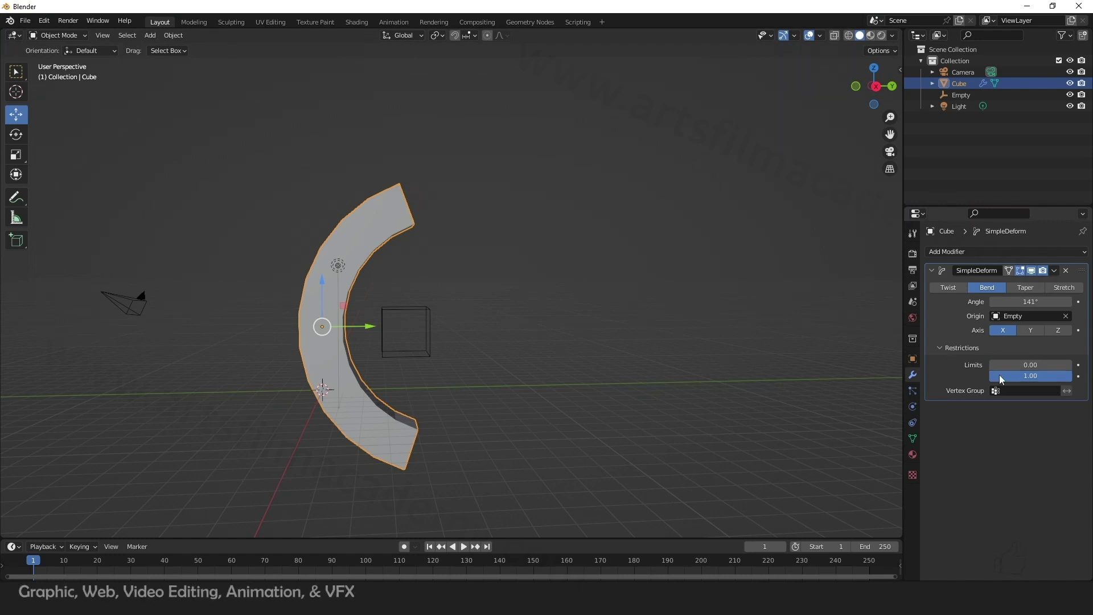
{"action": "left_click", "coordinate": [1067, 365]}
{"action": "mouse_move", "coordinate": [1030, 365]}
{"action": "left_mouse_down"}
{"action": "mouse_move", "coordinate": [1070, 365]}
{"action": "mouse_move", "coordinate": [1024, 364]}
{"action": "mouse_move", "coordinate": [1051, 364]}
{"action": "mouse_move", "coordinate": [1042, 365]}
{"action": "left_mouse_up"}
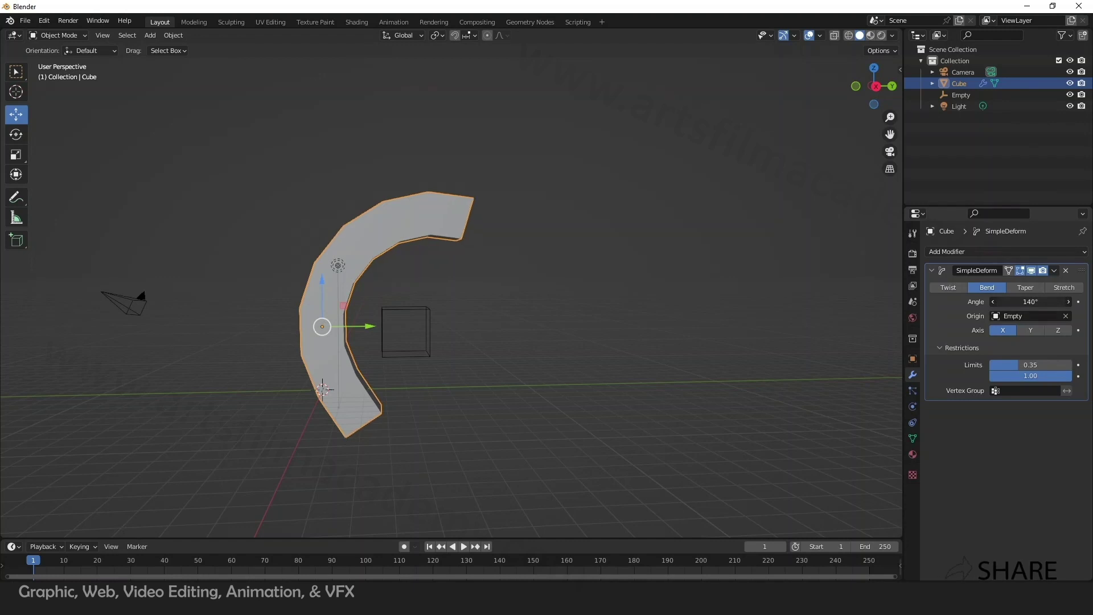
{"action": "mouse_move", "coordinate": [1030, 302]}
{"action": "left_mouse_down"}
{"action": "mouse_move", "coordinate": [995, 302]}
{"action": "mouse_move", "coordinate": [1039, 307]}
{"action": "left_mouse_up"}
{"action": "left_click_drag", "start_coordinate": [1024, 364], "coordinate": [1032, 365]}
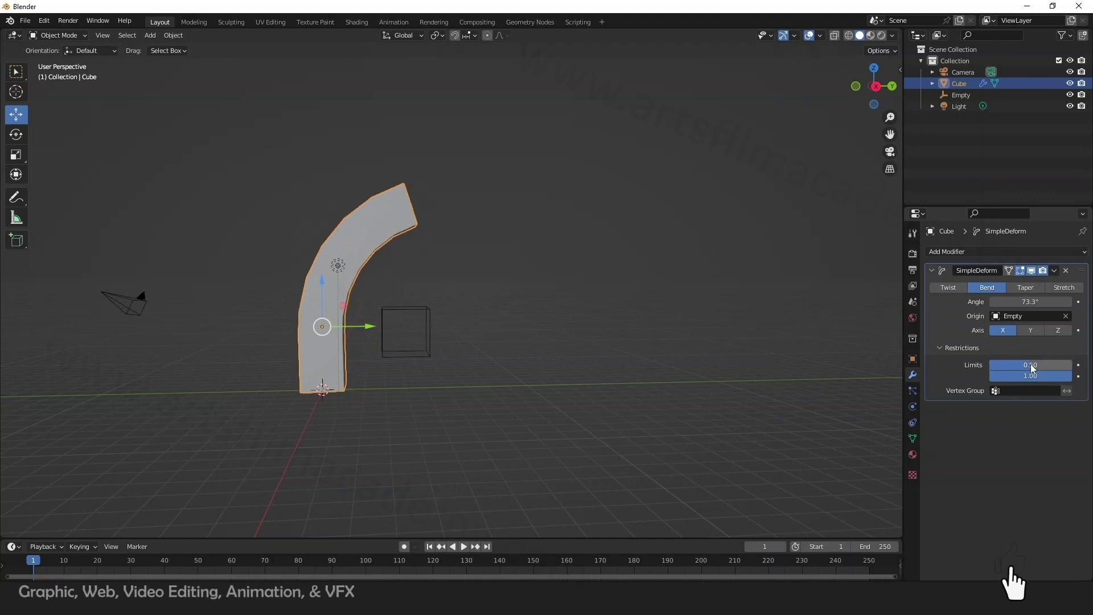
{"action": "mouse_move", "coordinate": [432, 422]}
{"action": "middle_mouse_down"}
{"action": "mouse_move", "coordinate": [552, 422]}
{"action": "mouse_move", "coordinate": [424, 421]}
{"action": "middle_mouse_up"}
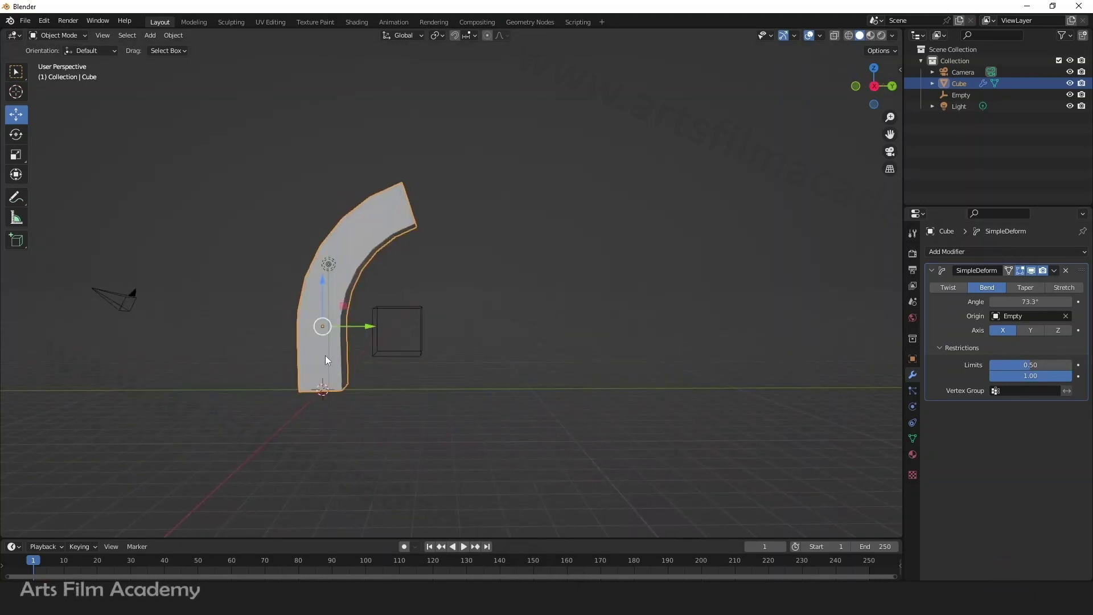
{"action": "left_click_drag", "start_coordinate": [1019, 301], "coordinate": [1044, 302]}
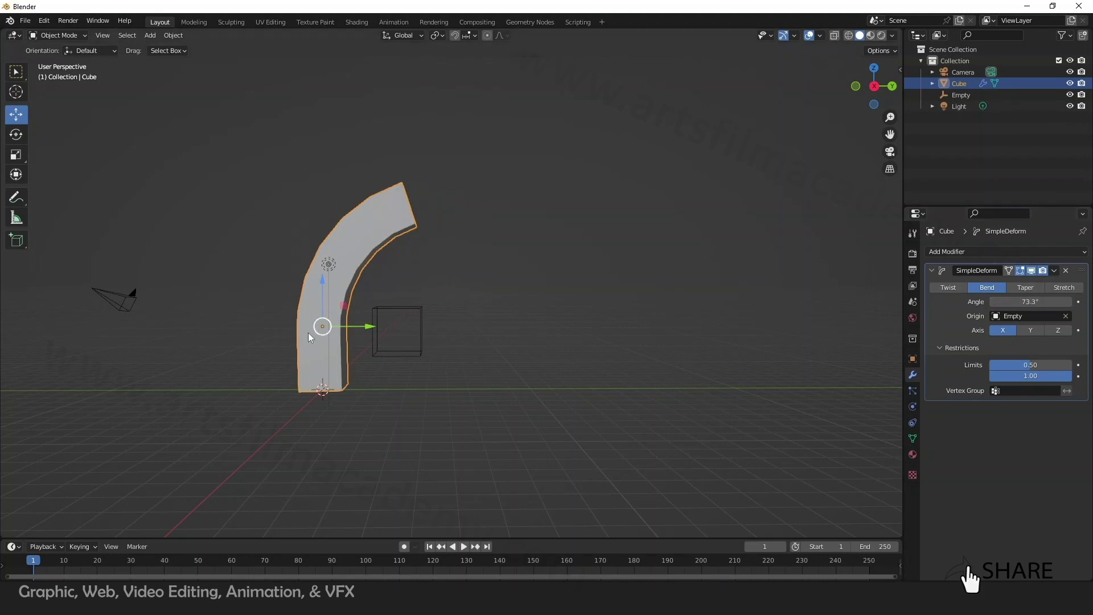
{"action": "mouse_move", "coordinate": [1025, 365]}
{"action": "left_mouse_down"}
{"action": "mouse_move", "coordinate": [1044, 365]}
{"action": "mouse_move", "coordinate": [986, 365]}
{"action": "mouse_move", "coordinate": [1030, 365]}
{"action": "left_mouse_up"}
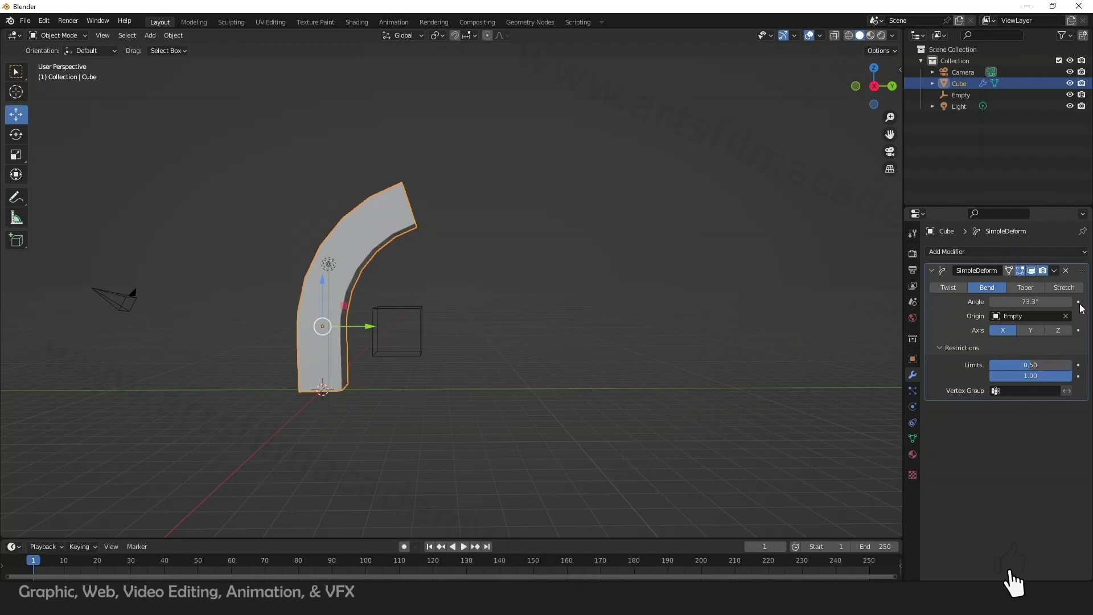
Step: Remove the cube empty as the modifier's Origin and select the box again
{"action": "left_click", "coordinate": [1067, 316]}
{"action": "left_click", "coordinate": [424, 337]}
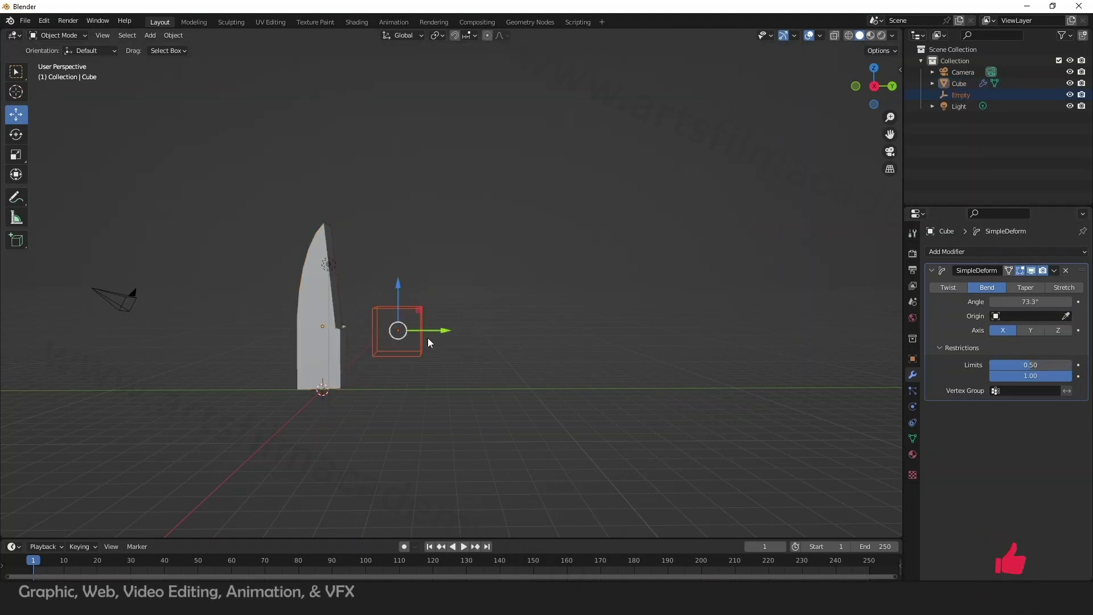
{"action": "scroll", "coordinate": [335, 313], "scroll_direction": "up", "scroll_amount": 3}
{"action": "left_click", "coordinate": [327, 314]}
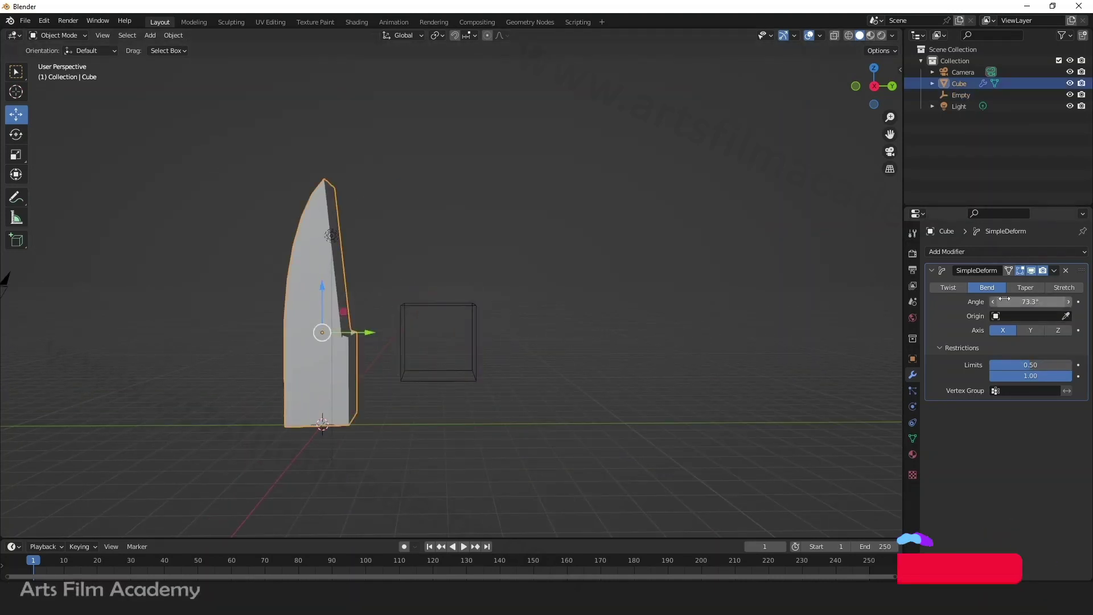
Step: Switch the deformation to Twist on the Z axis with a lower limit of 0.49
{"action": "left_click", "coordinate": [948, 288]}
{"action": "left_click", "coordinate": [1057, 330]}
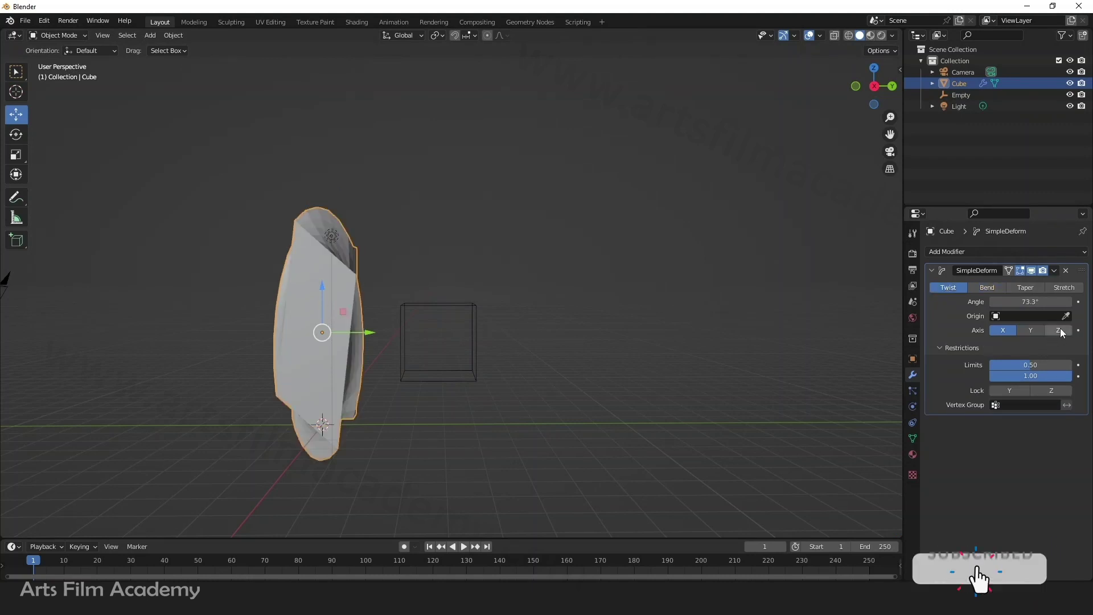
{"action": "mouse_move", "coordinate": [1036, 370]}
{"action": "left_mouse_down"}
{"action": "mouse_move", "coordinate": [1005, 370]}
{"action": "mouse_move", "coordinate": [1029, 365]}
{"action": "left_mouse_up"}
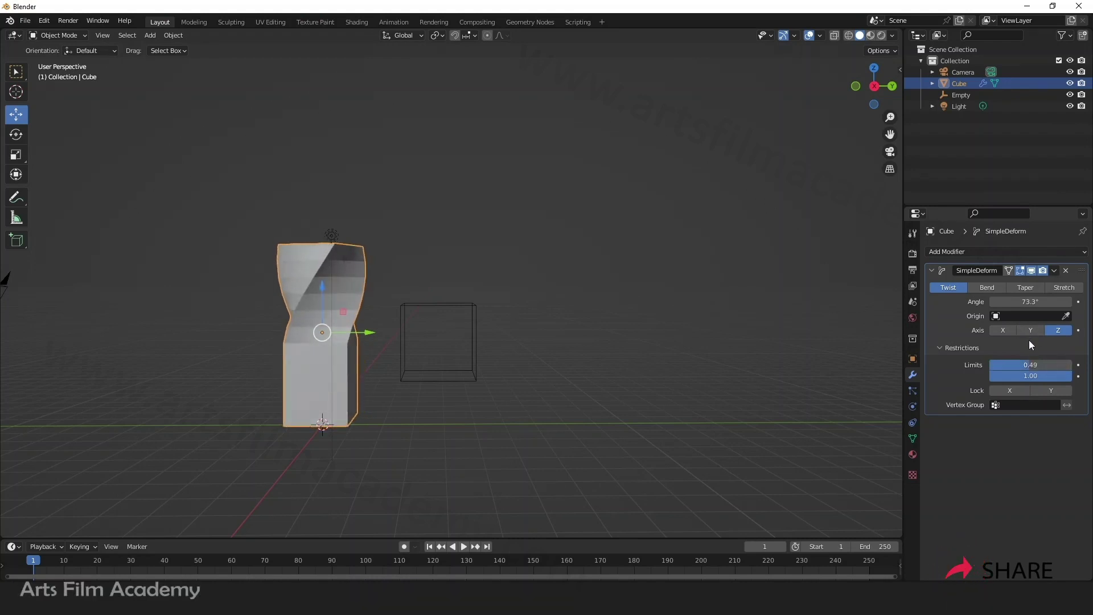
{"action": "middle_click_drag", "start_coordinate": [448, 383], "coordinate": [345, 329]}
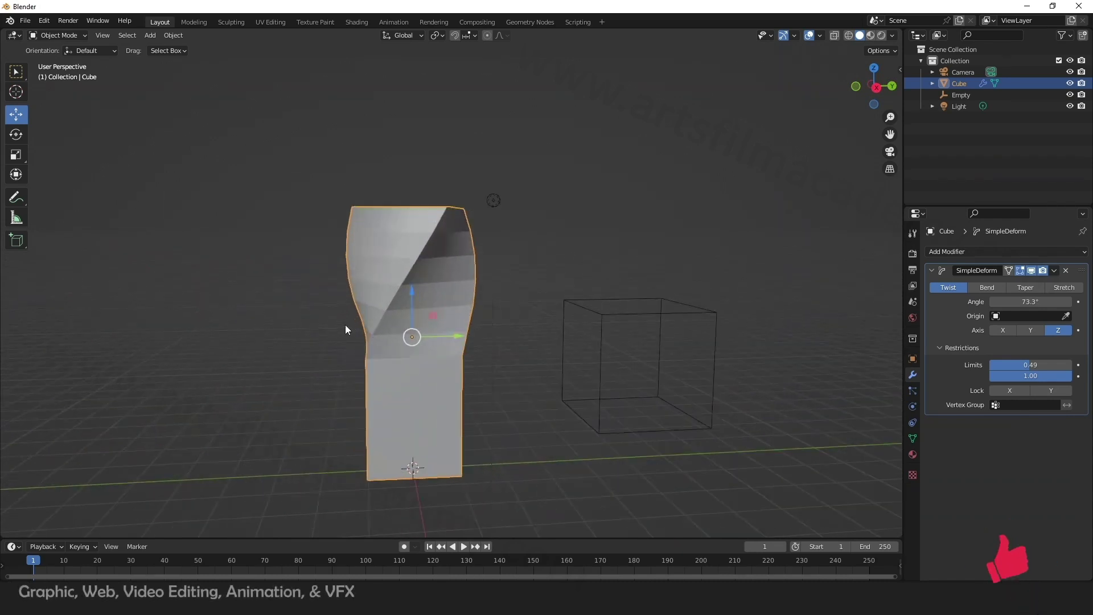
Step: Switch the deformation to Taper and set its lower limit to 0.50
{"action": "left_click", "coordinate": [1024, 287]}
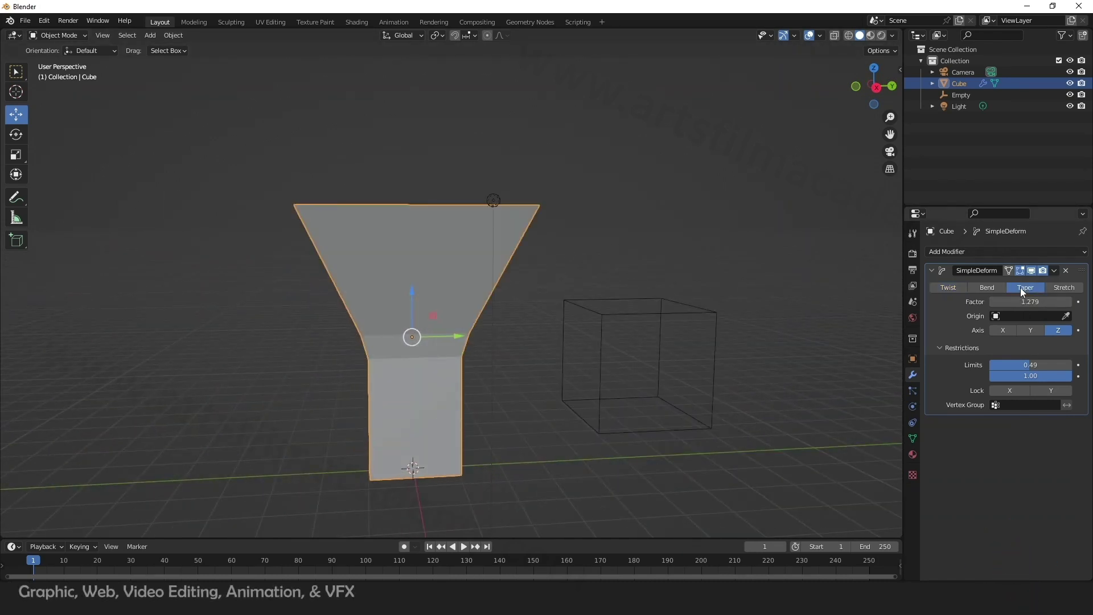
{"action": "middle_click_drag", "start_coordinate": [433, 341], "coordinate": [505, 370]}
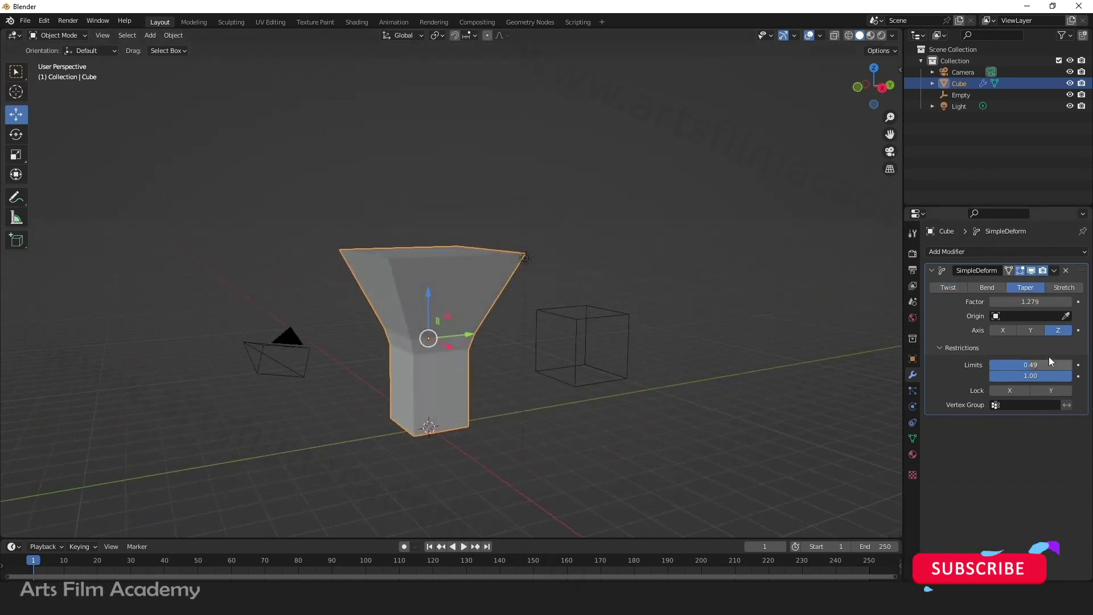
{"action": "left_click_drag", "start_coordinate": [1028, 364], "coordinate": [1067, 365]}
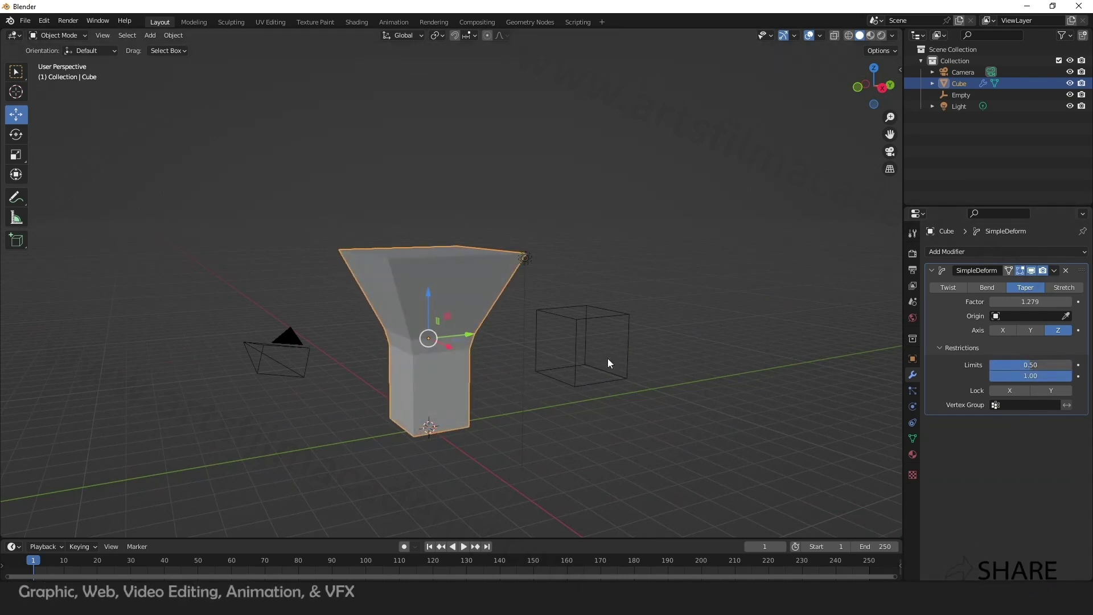
{"action": "middle_click_drag", "start_coordinate": [608, 363], "coordinate": [432, 387]}
Step: Set the Taper factor to 1.989 and inspect the flared upper half of the box
{"action": "mouse_move", "coordinate": [1030, 302]}
{"action": "left_mouse_down"}
{"action": "mouse_move", "coordinate": [1070, 302]}
{"action": "mouse_move", "coordinate": [1036, 302]}
{"action": "mouse_move", "coordinate": [1047, 302]}
{"action": "left_mouse_up"}
{"action": "middle_click_drag", "start_coordinate": [724, 322], "coordinate": [651, 312]}
{"action": "middle_click_drag", "start_coordinate": [490, 323], "coordinate": [506, 314]}
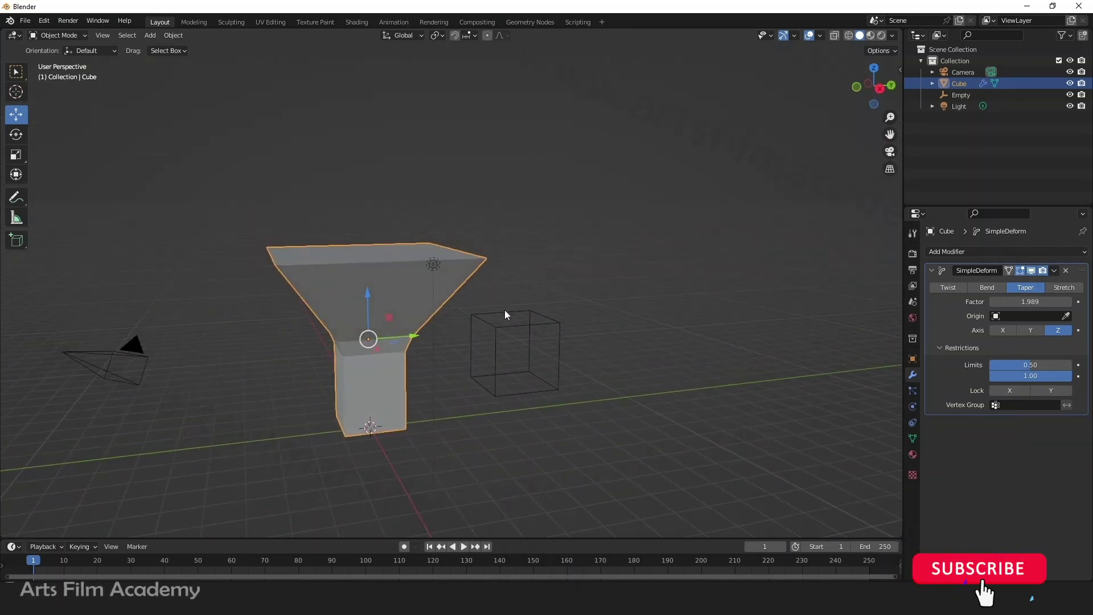
{"action": "left_click", "coordinate": [159, 35]}
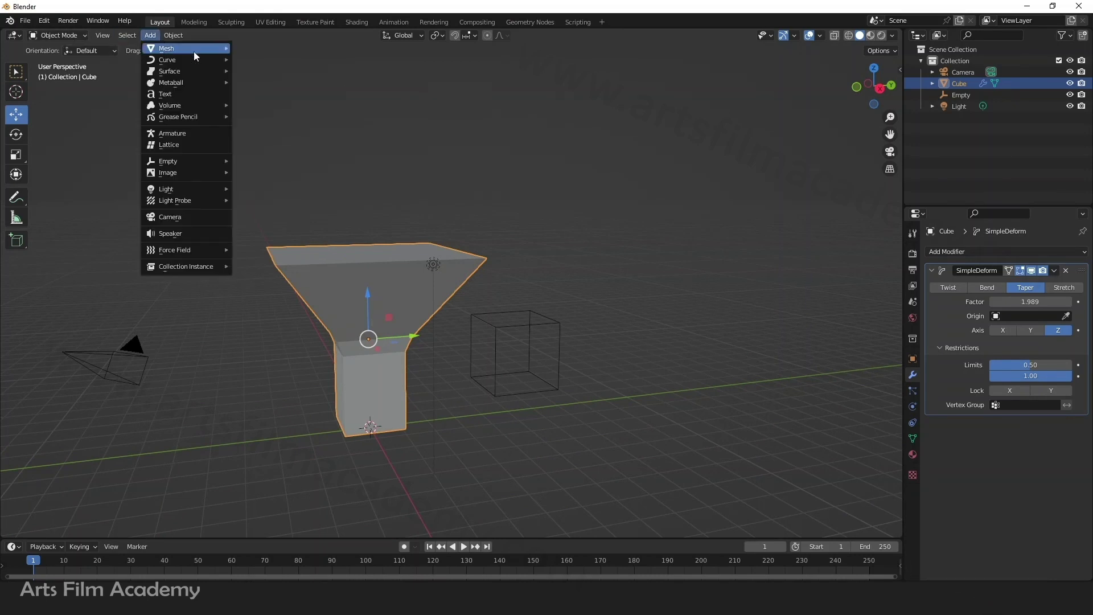
{"action": "mouse_move", "coordinate": [193, 50]}
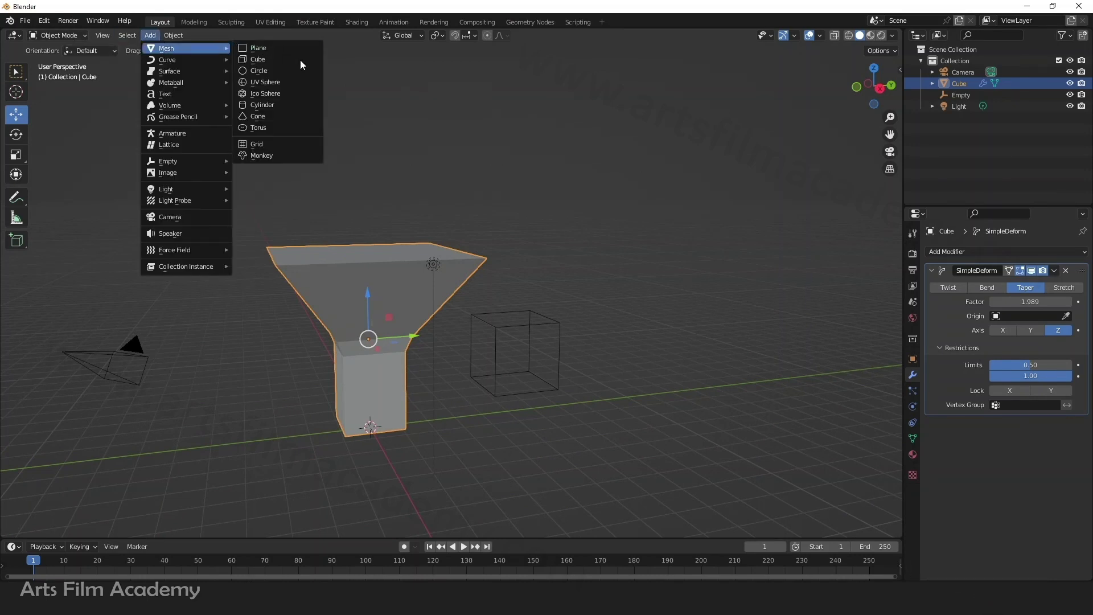
{"action": "left_click", "coordinate": [589, 179]}
{"action": "middle_click_drag", "start_coordinate": [593, 254], "coordinate": [620, 270]}
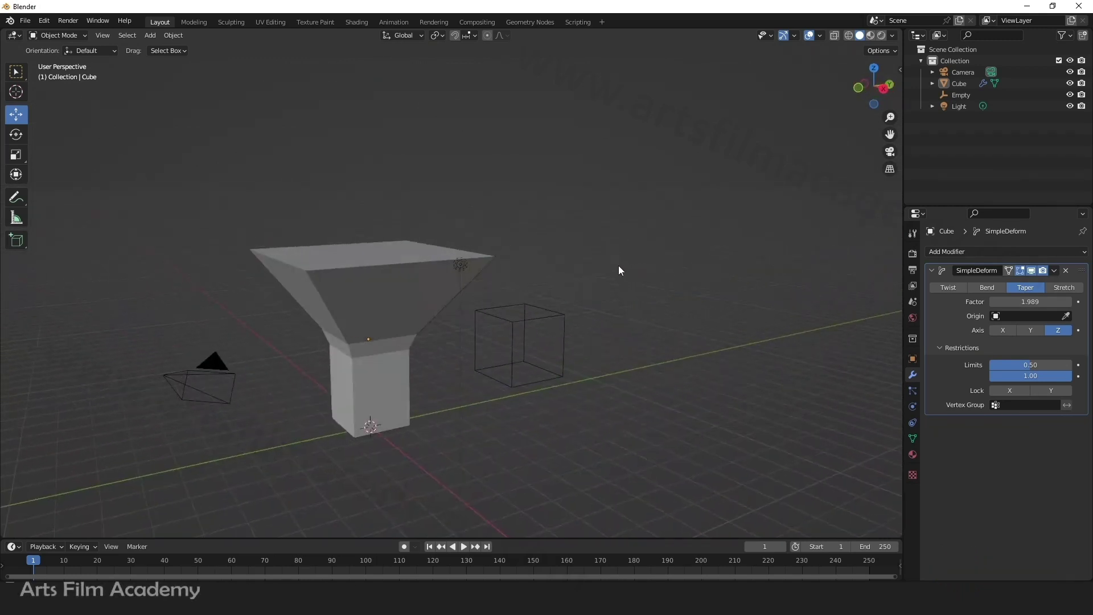
Step: Try the Stretch and Twist modes on the tall box and delete its Simple Deform modifier
{"action": "left_click", "coordinate": [389, 295]}
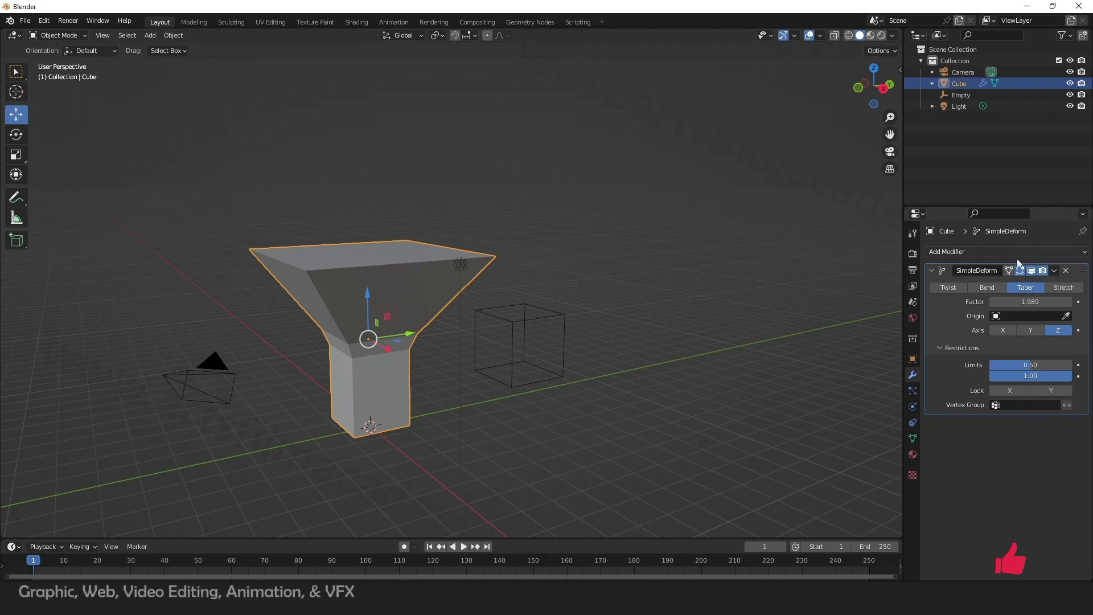
{"action": "left_click", "coordinate": [1080, 289]}
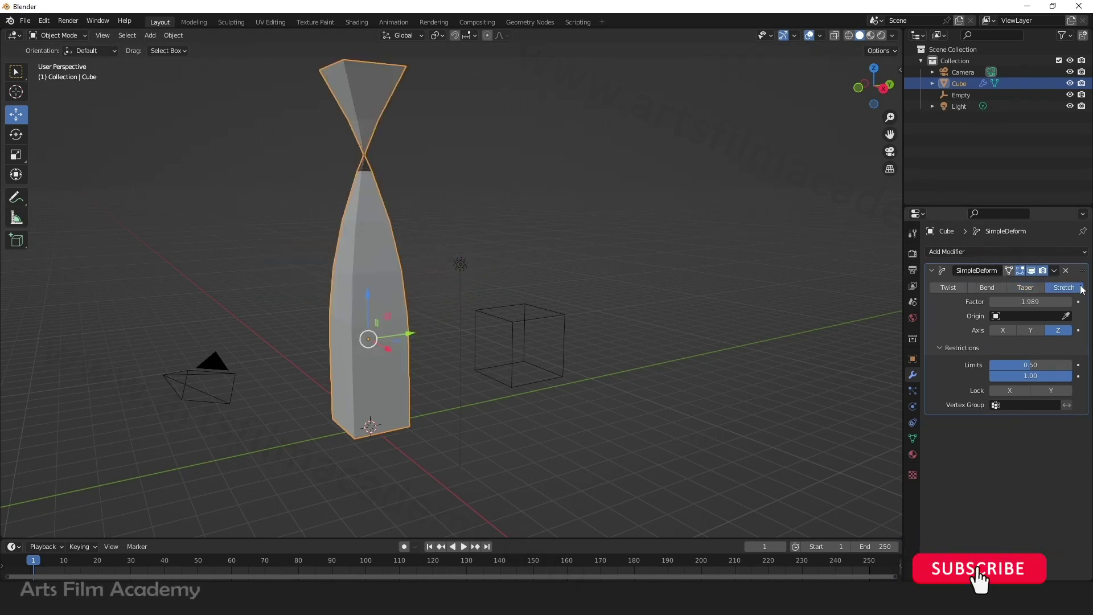
{"action": "left_click", "coordinate": [999, 288]}
{"action": "left_click", "coordinate": [960, 292]}
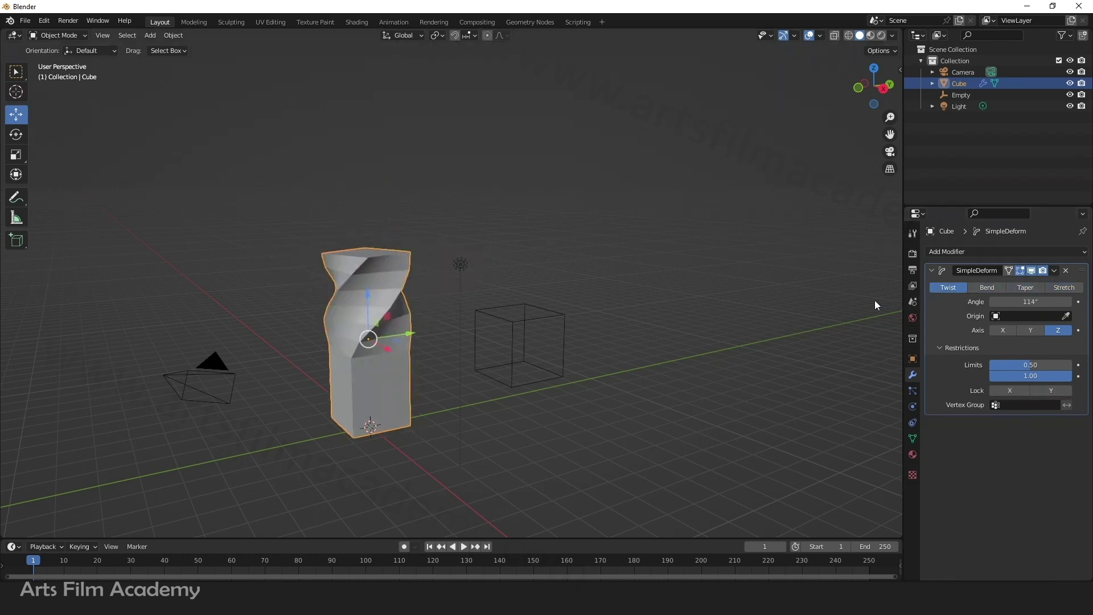
{"action": "left_click", "coordinate": [1066, 272]}
{"action": "middle_click_drag", "start_coordinate": [447, 316], "coordinate": [517, 283]}
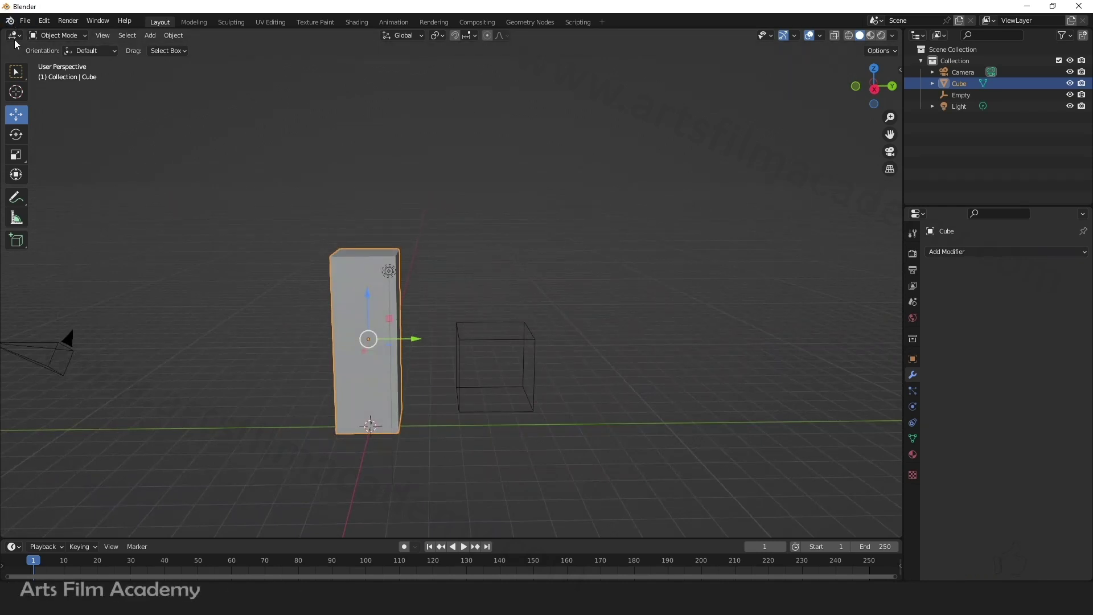
Step: Start a new file with the default cube, discarding the unsaved changes to the current scene
{"action": "left_click", "coordinate": [25, 23]}
{"action": "mouse_move", "coordinate": [40, 35]}
{"action": "left_click", "coordinate": [211, 35]}
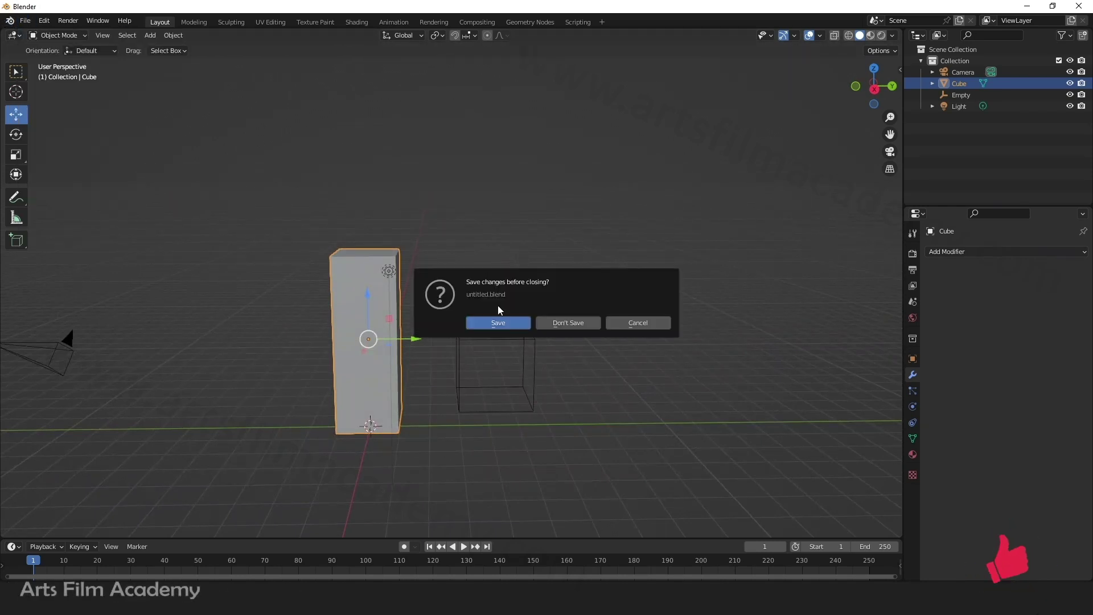
{"action": "left_click", "coordinate": [552, 322]}
{"action": "scroll", "coordinate": [511, 280], "scroll_direction": "up", "scroll_amount": 5}
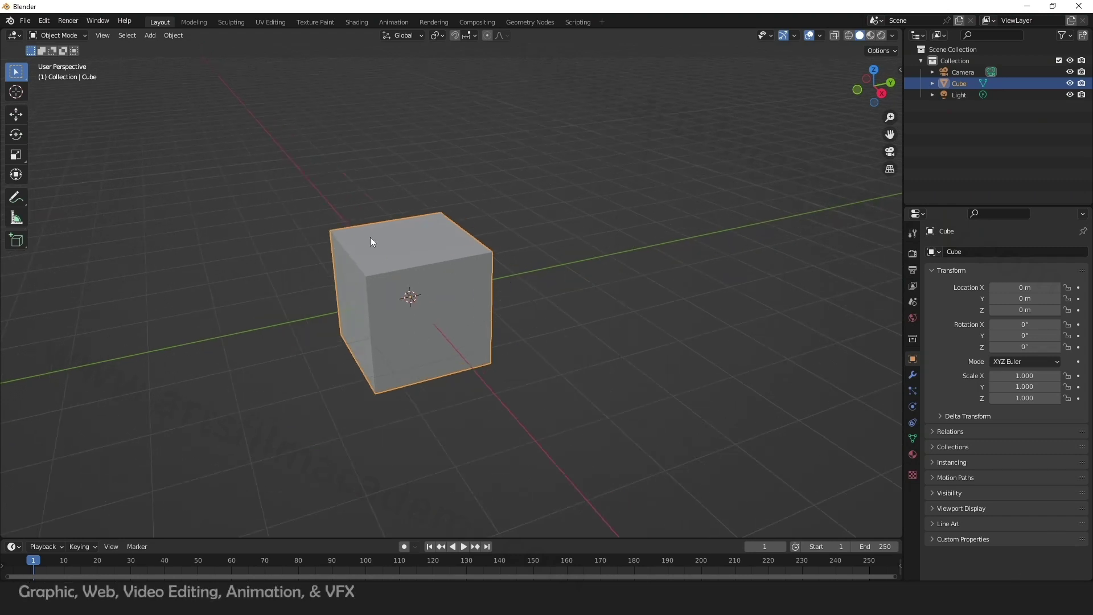
{"action": "middle_click_drag", "start_coordinate": [341, 184], "coordinate": [354, 205]}
{"action": "middle_click_drag", "start_coordinate": [442, 288], "coordinate": [483, 276]}
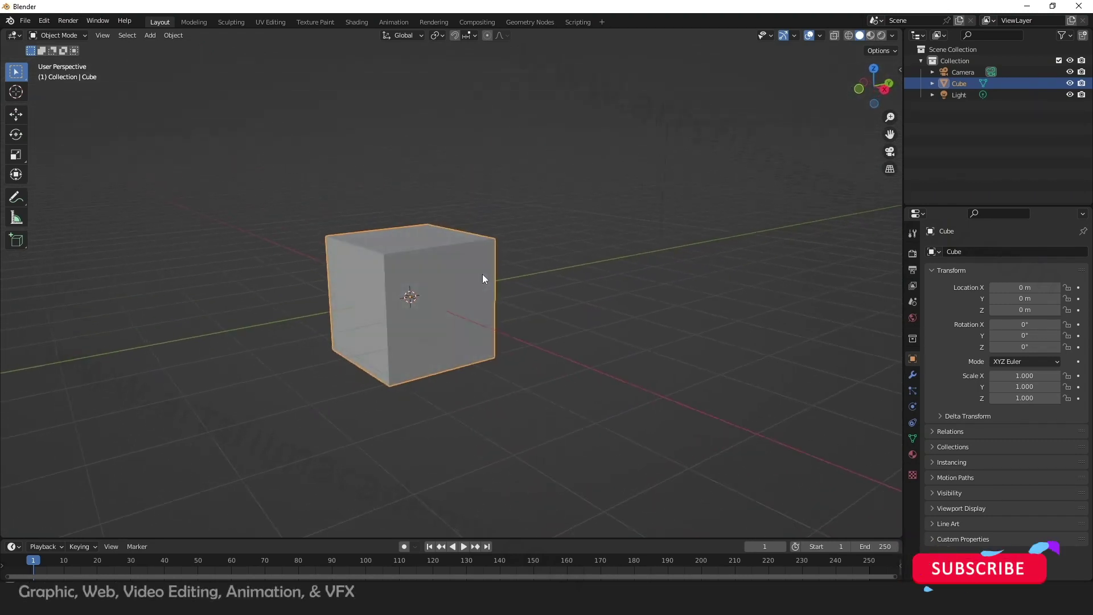
{"action": "scroll", "coordinate": [462, 191], "scroll_direction": "up", "scroll_amount": 2}
{"action": "scroll", "coordinate": [462, 191], "scroll_direction": "down", "scroll_amount": 3}
{"action": "middle_click_drag", "start_coordinate": [479, 210], "coordinate": [510, 356]}
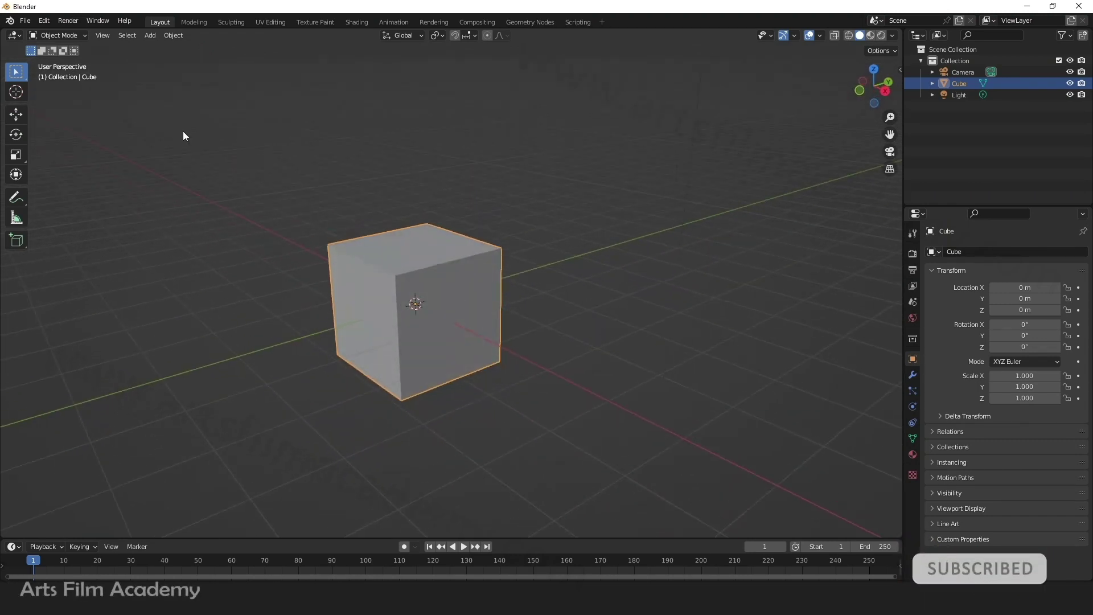
Step: Add a cylinder mesh and move it along the X axis to about 1.306 m so it overlaps the cube
{"action": "left_click", "coordinate": [149, 36]}
{"action": "mouse_move", "coordinate": [166, 50]}
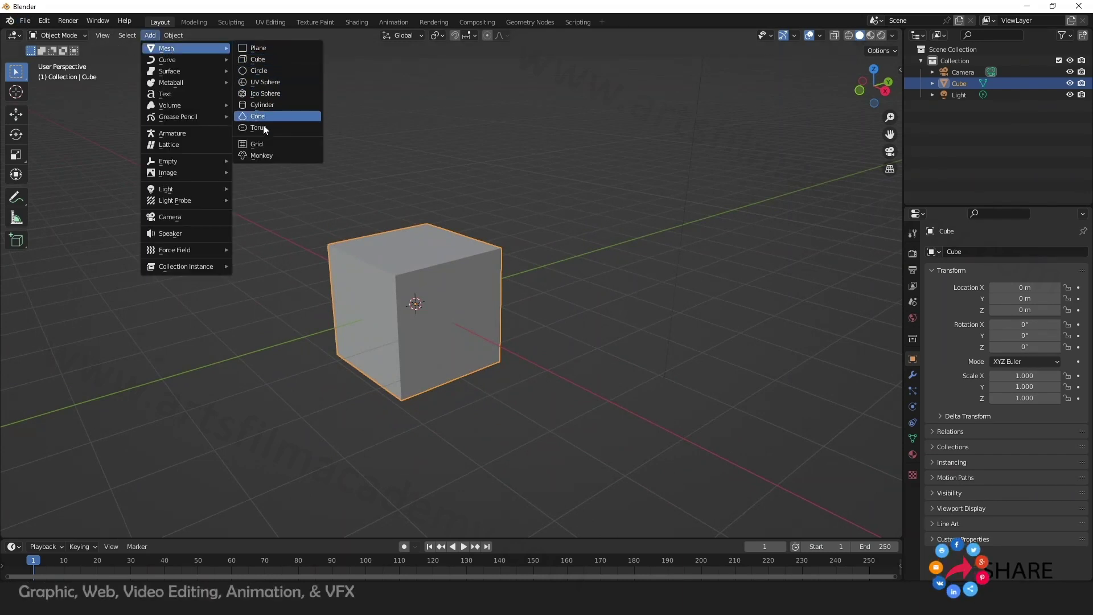
{"action": "left_click", "coordinate": [263, 104]}
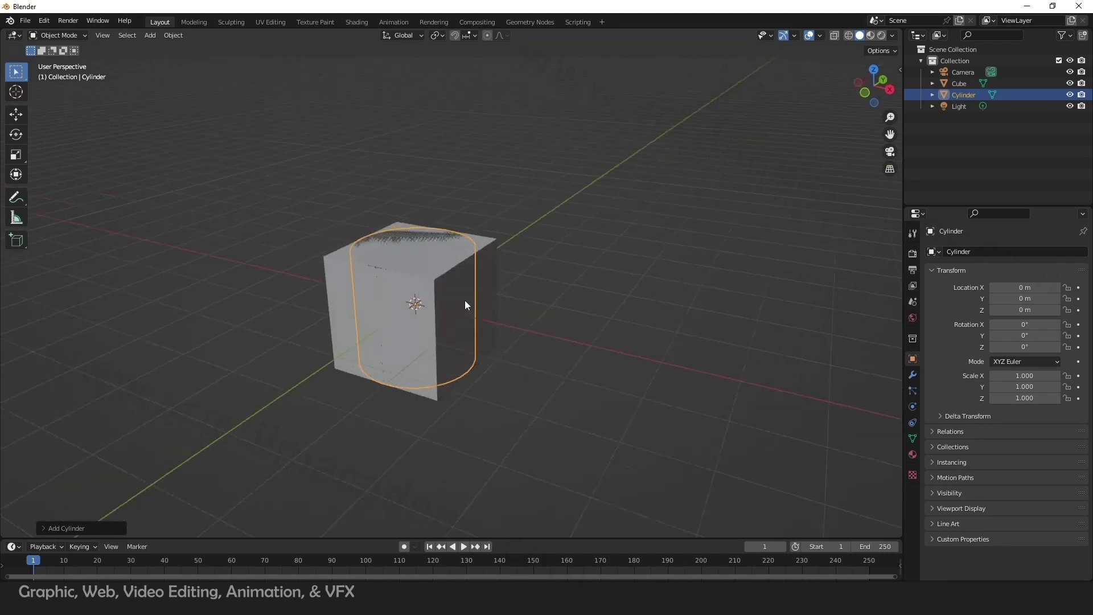
{"action": "left_click", "coordinate": [16, 114]}
{"action": "left_click_drag", "start_coordinate": [453, 312], "coordinate": [527, 333]}
Step: Scale the cylinder evenly in X and Y to about 0.680, leaving its height alone
{"action": "middle_click_drag", "start_coordinate": [452, 321], "coordinate": [678, 213]}
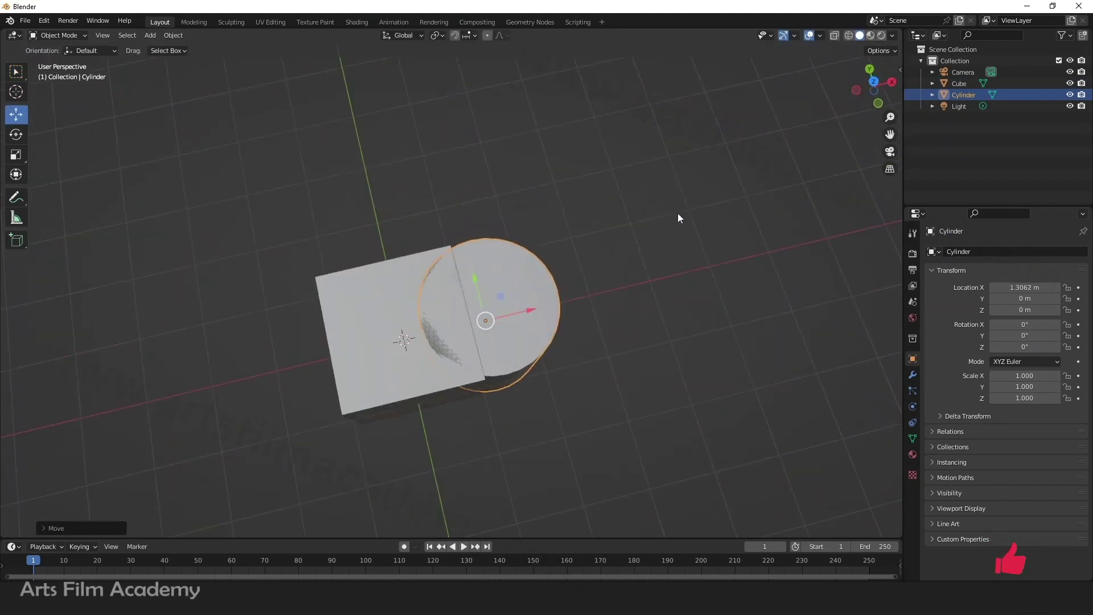
{"action": "left_click", "coordinate": [874, 82]}
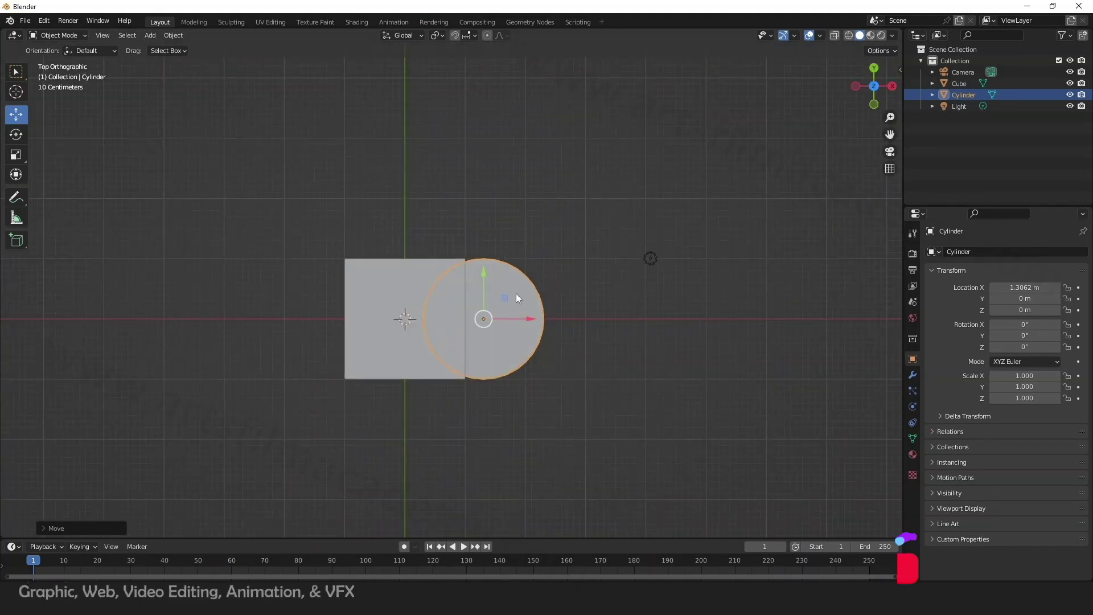
{"action": "left_click", "coordinate": [15, 156]}
{"action": "left_click_drag", "start_coordinate": [482, 302], "coordinate": [479, 314]}
Step: Move the cylinder into the cube's side at X about 1.096 m and stretch its Z scale to about 1.611
{"action": "middle_click_drag", "start_coordinate": [609, 357], "coordinate": [590, 265]}
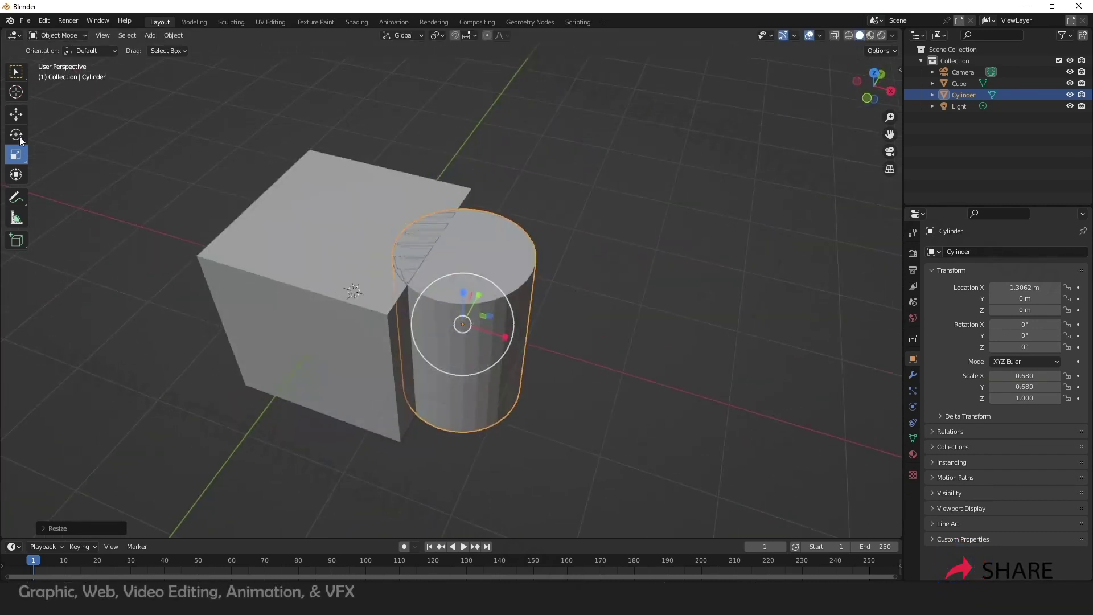
{"action": "left_click", "coordinate": [13, 114]}
{"action": "left_click_drag", "start_coordinate": [504, 329], "coordinate": [485, 323]}
{"action": "left_click", "coordinate": [18, 157]}
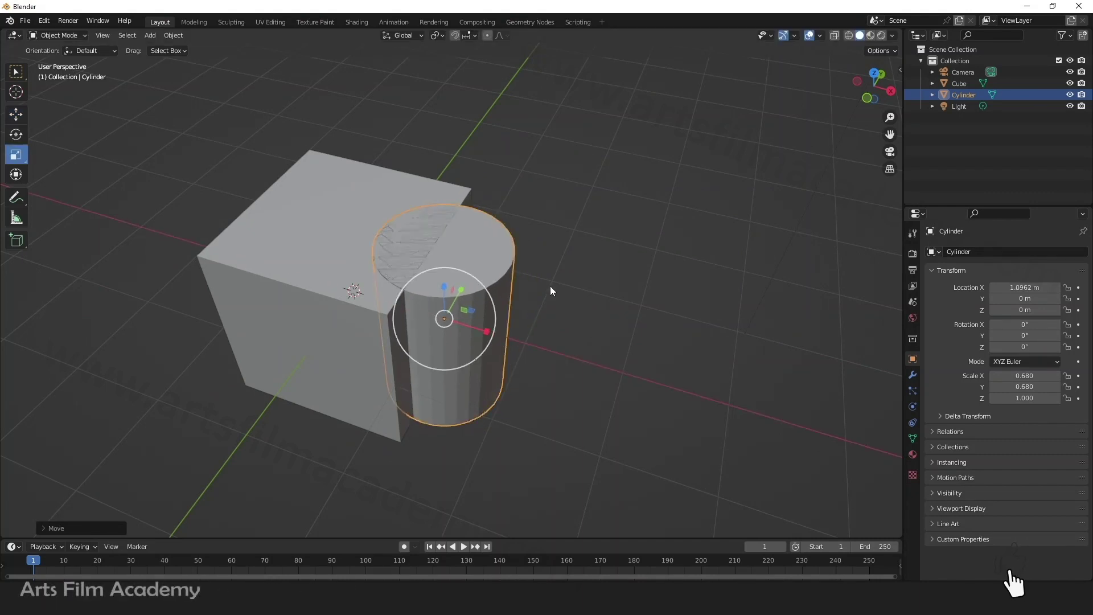
{"action": "left_click_drag", "start_coordinate": [445, 288], "coordinate": [538, 292]}
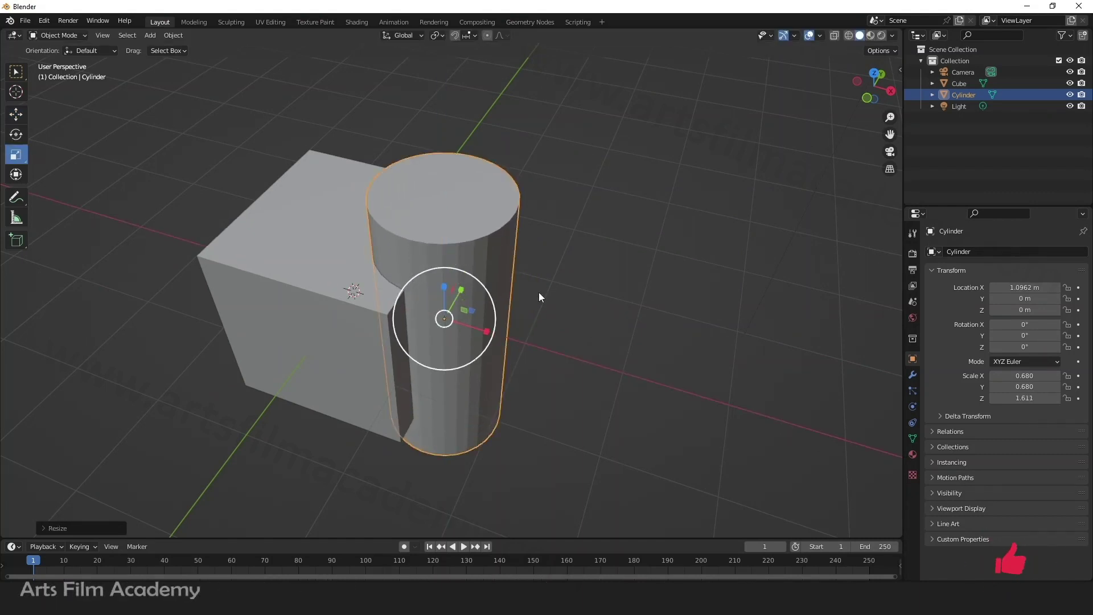
{"action": "middle_click_drag", "start_coordinate": [538, 292], "coordinate": [565, 278]}
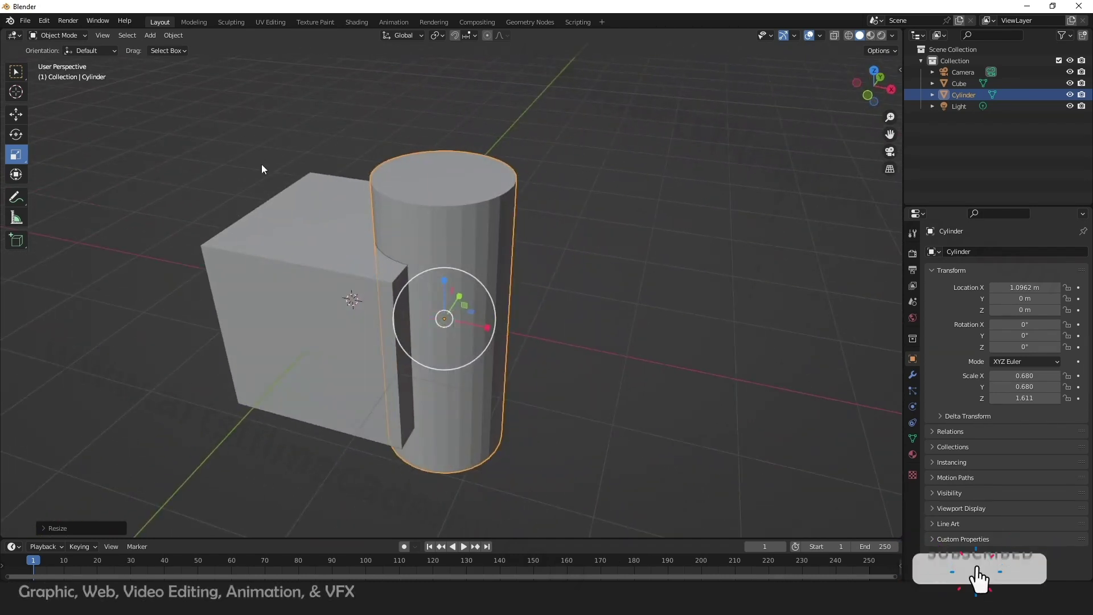
{"action": "left_click", "coordinate": [16, 115]}
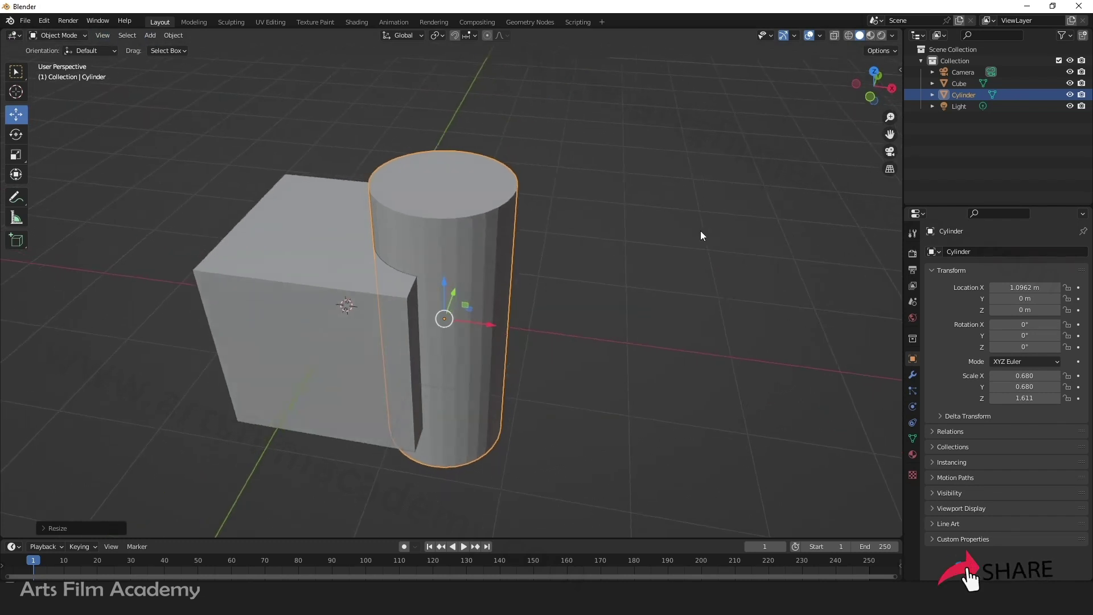
{"action": "left_click", "coordinate": [582, 297]}
{"action": "middle_click_drag", "start_coordinate": [581, 298], "coordinate": [605, 307]}
{"action": "left_click", "coordinate": [322, 317]}
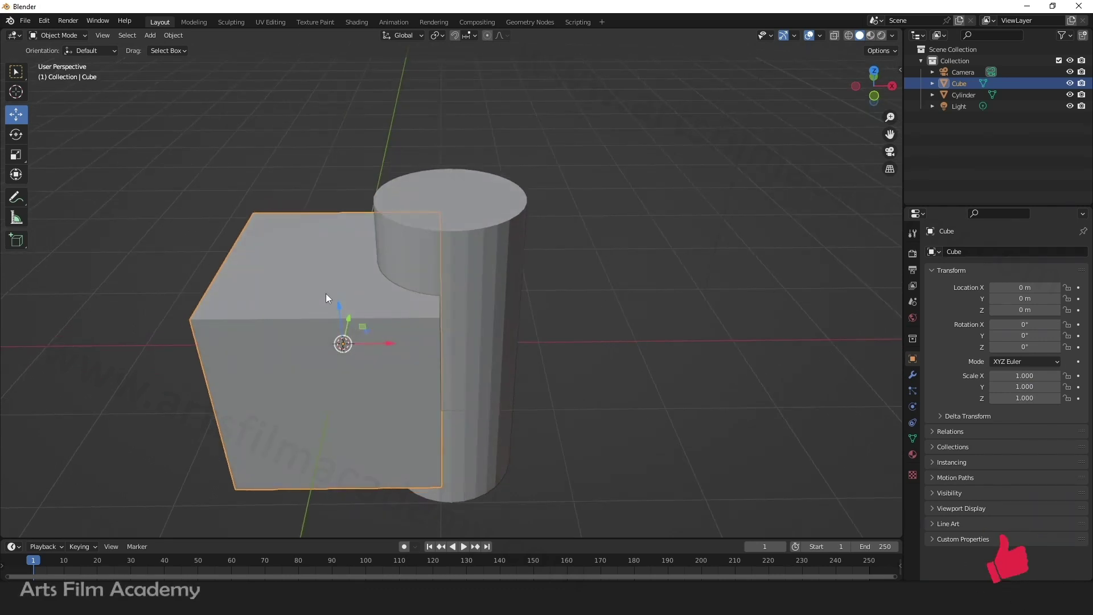
{"action": "left_click", "coordinate": [490, 254]}
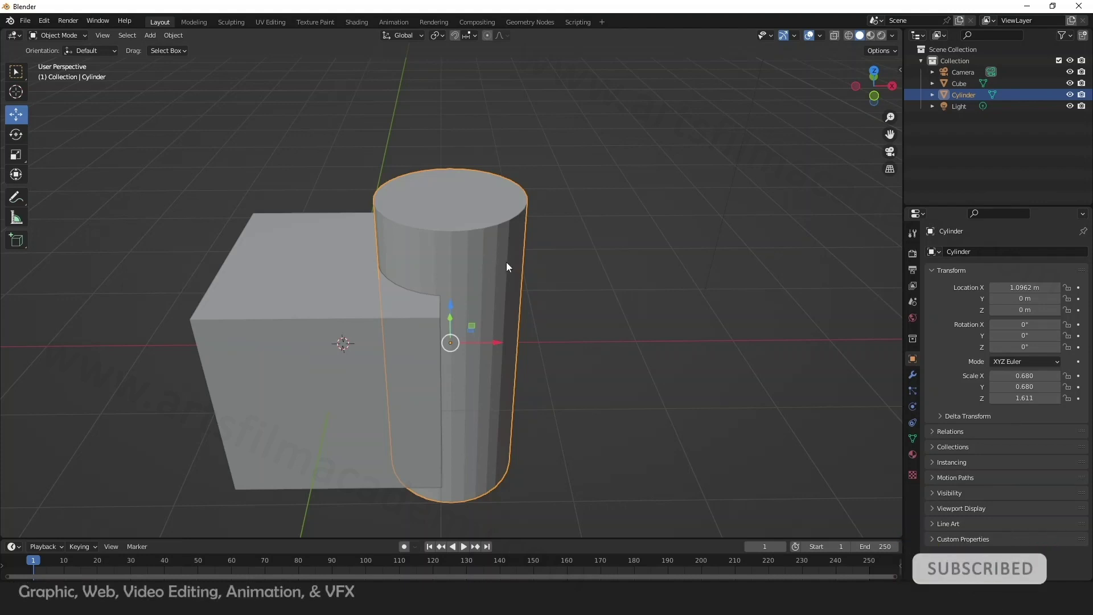
{"action": "left_click", "coordinate": [640, 281]}
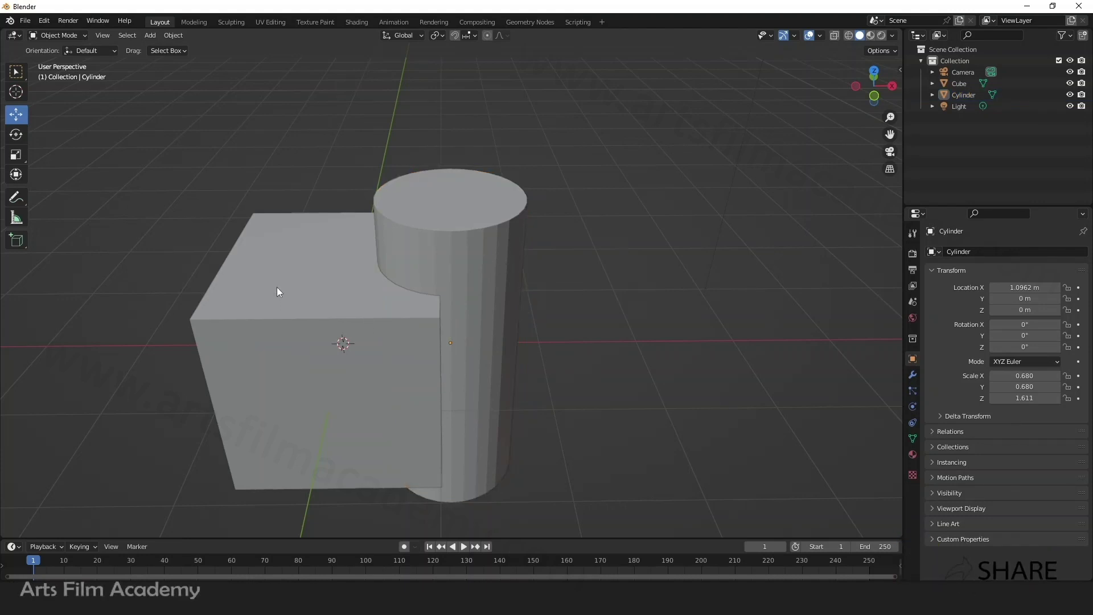
Step: Add a Boolean modifier in Difference mode to the cube with the cylinder as its object
{"action": "left_click", "coordinate": [276, 287]}
{"action": "left_click", "coordinate": [912, 375]}
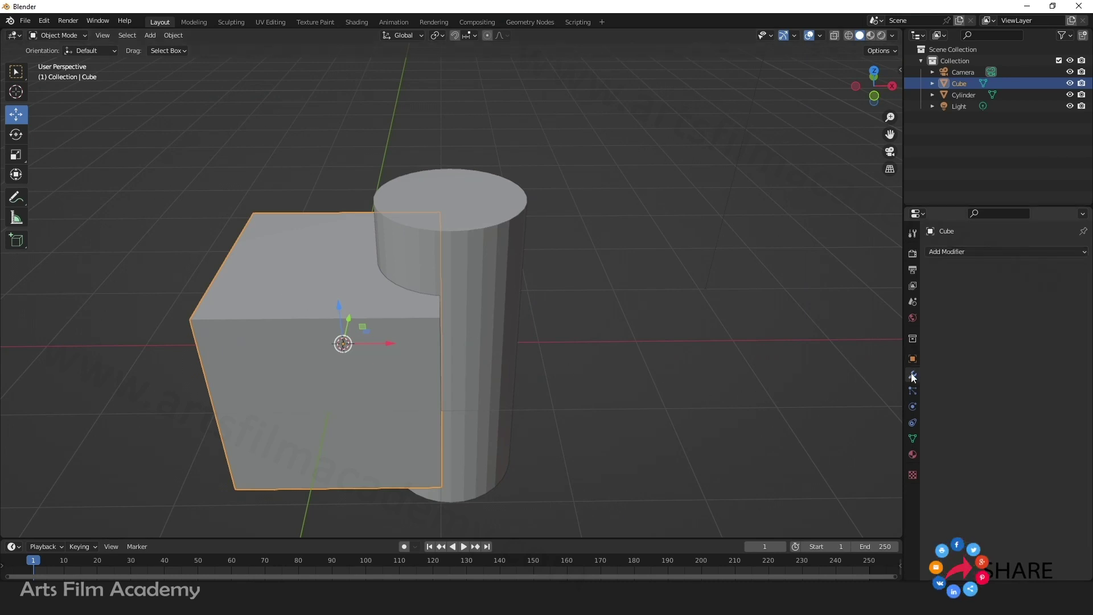
{"action": "left_click", "coordinate": [952, 251]}
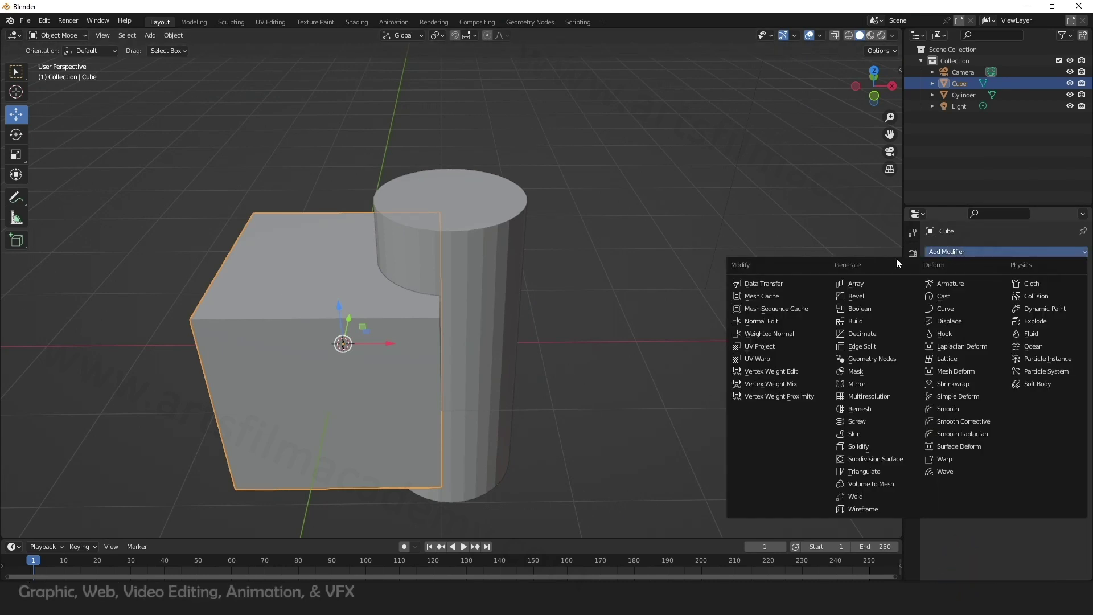
{"action": "left_click", "coordinate": [863, 311]}
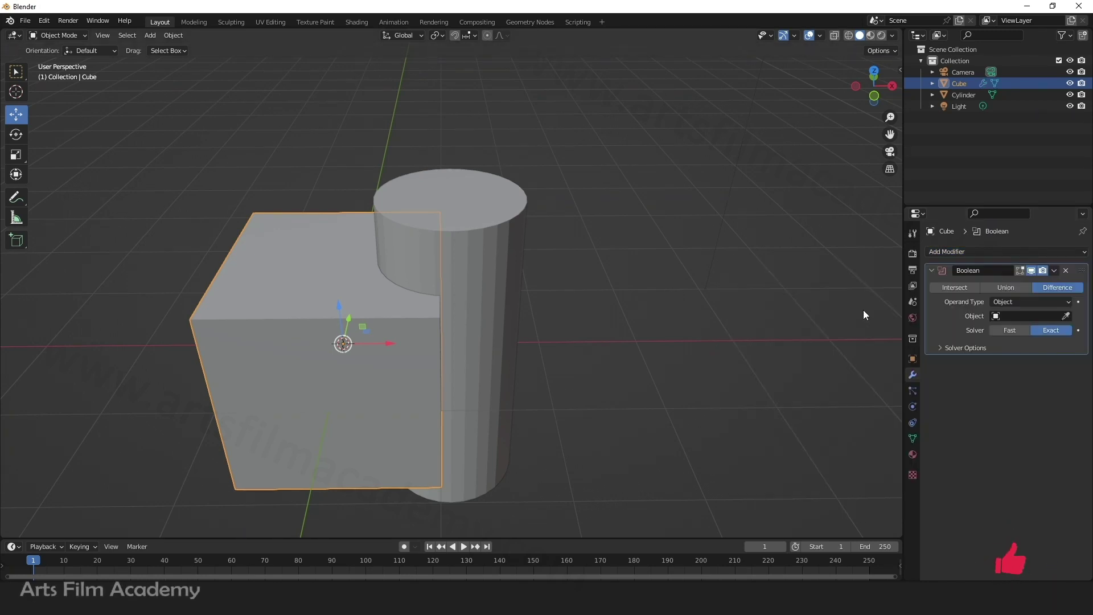
{"action": "mouse_move", "coordinate": [436, 386]}
{"action": "middle_mouse_down"}
{"action": "mouse_move", "coordinate": [425, 373]}
{"action": "mouse_move", "coordinate": [435, 378]}
{"action": "middle_mouse_up"}
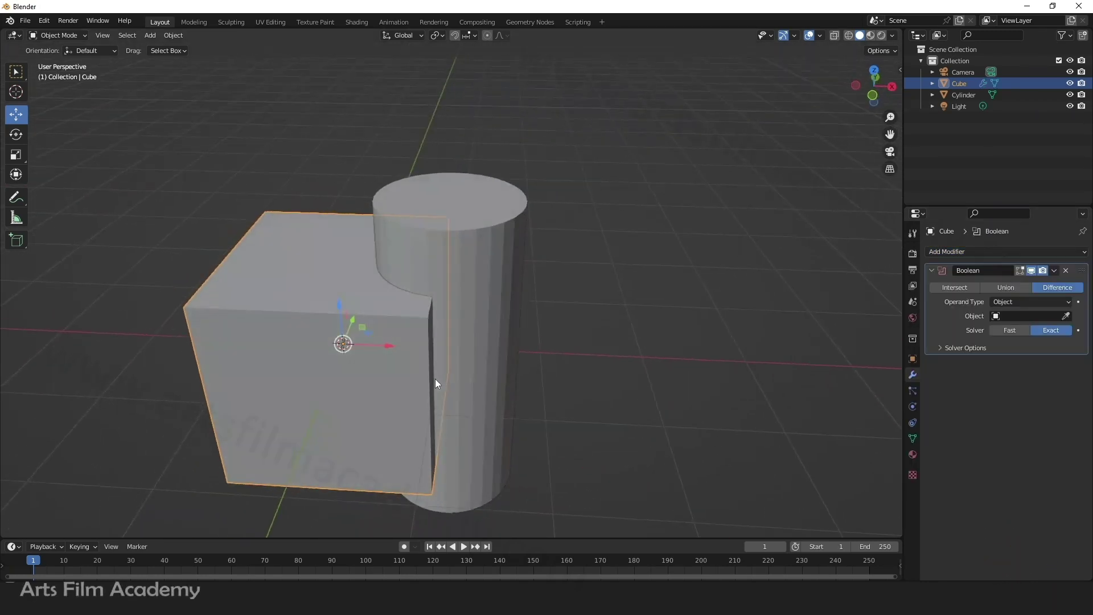
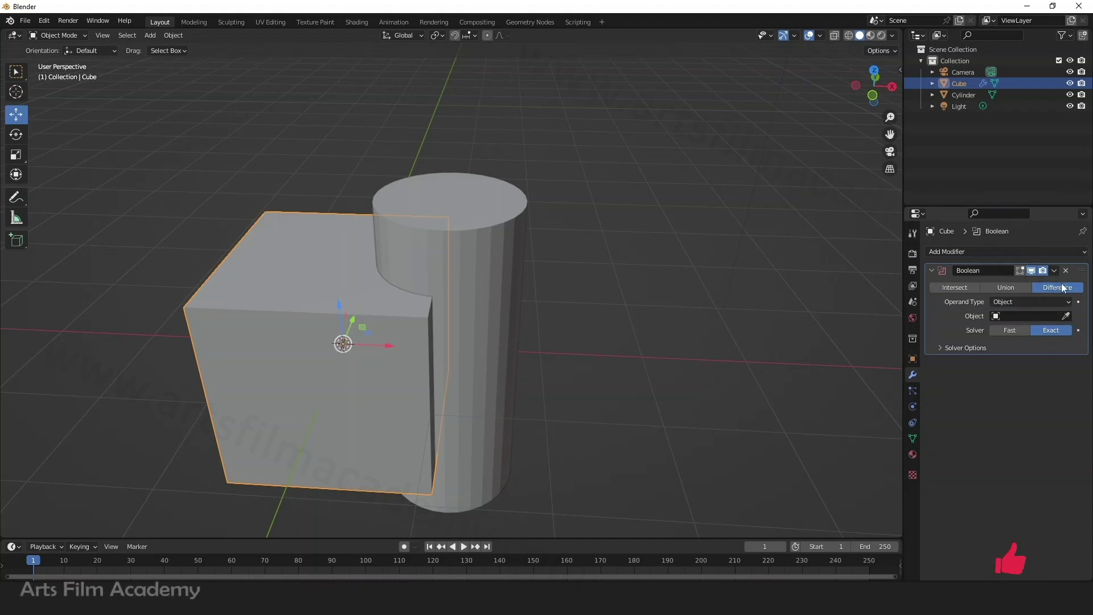
{"action": "left_click", "coordinate": [1067, 317]}
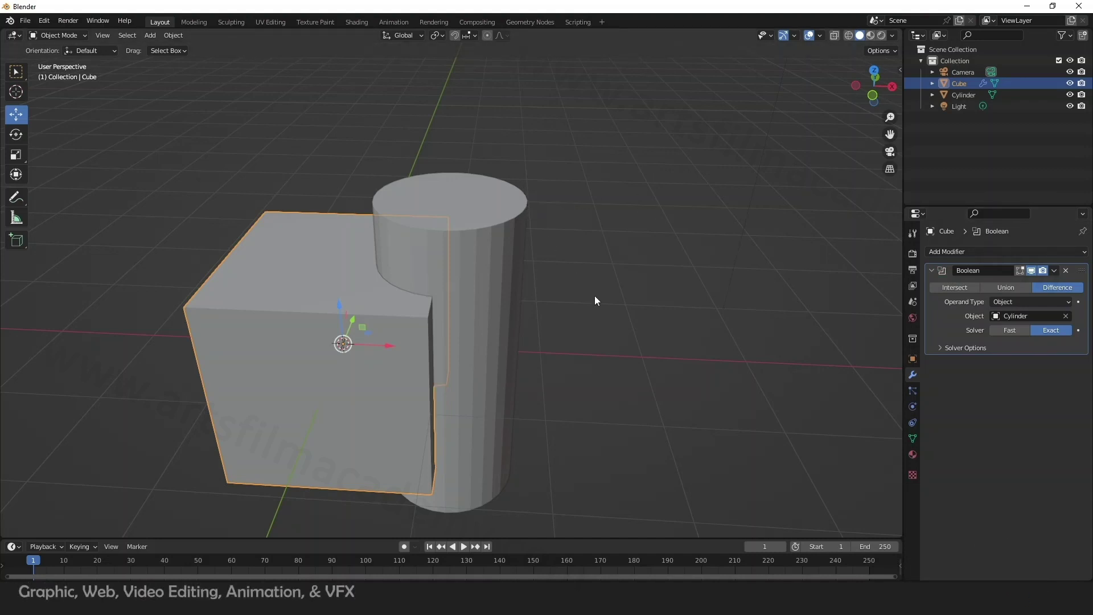
Step: Hide the cylinder in the viewport and inspect the cut in the cube
{"action": "middle_click_drag", "start_coordinate": [617, 354], "coordinate": [581, 342]}
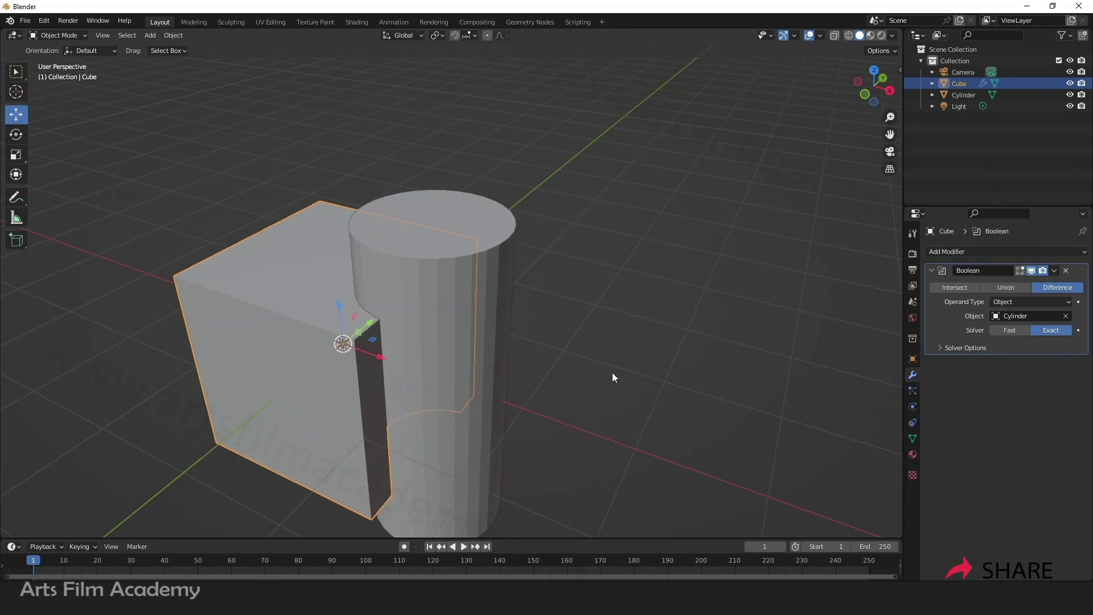
{"action": "middle_click_drag", "start_coordinate": [612, 377], "coordinate": [643, 375]}
{"action": "left_click", "coordinate": [624, 286]}
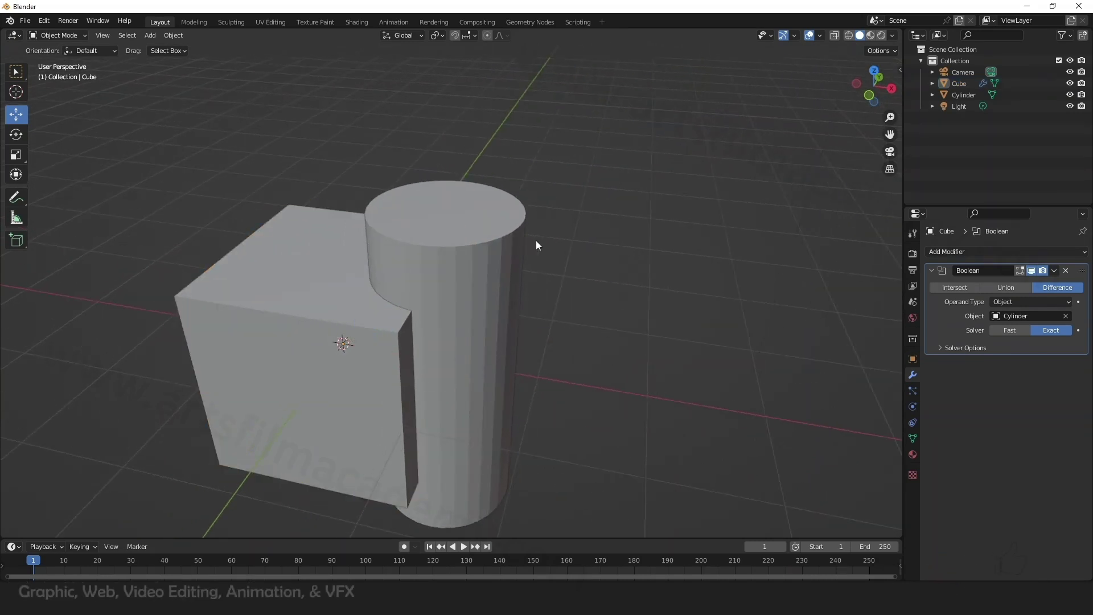
{"action": "left_click", "coordinate": [509, 247]}
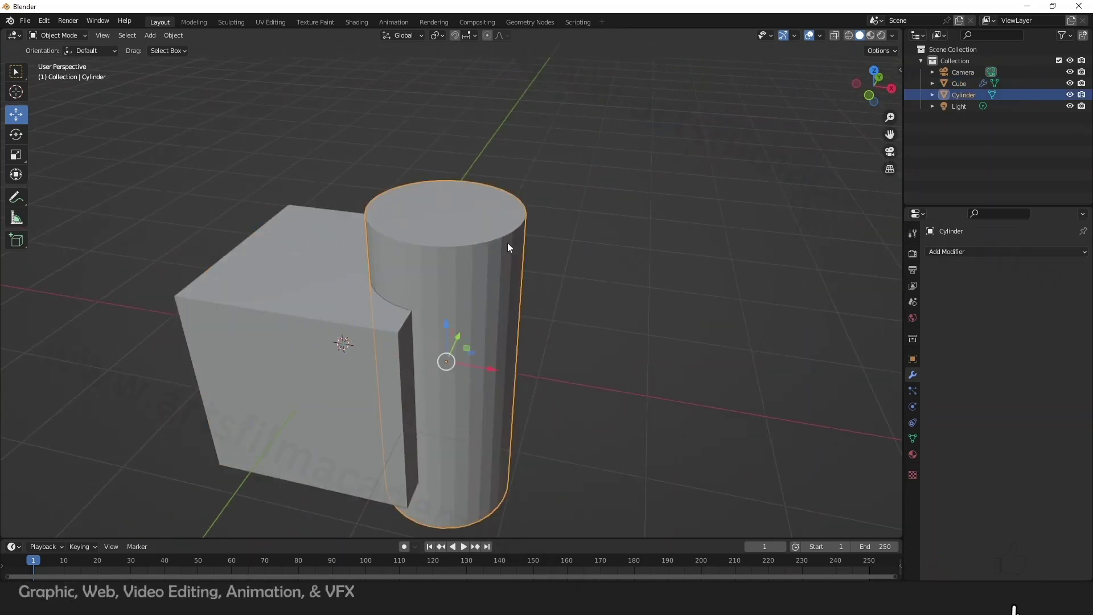
{"action": "left_click", "coordinate": [1070, 101]}
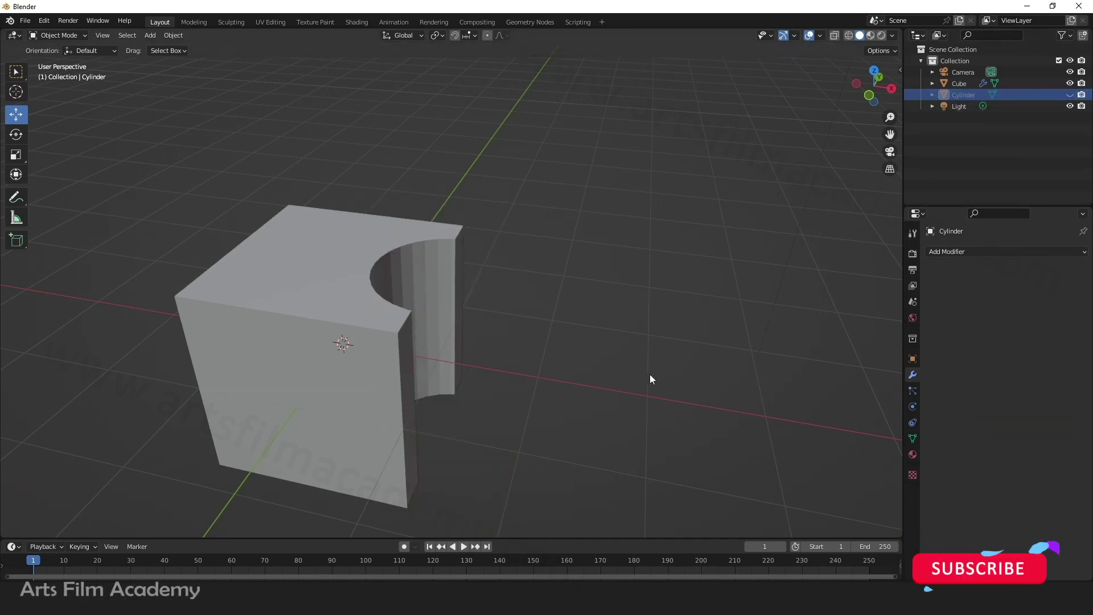
{"action": "middle_click_drag", "start_coordinate": [650, 375], "coordinate": [615, 381]}
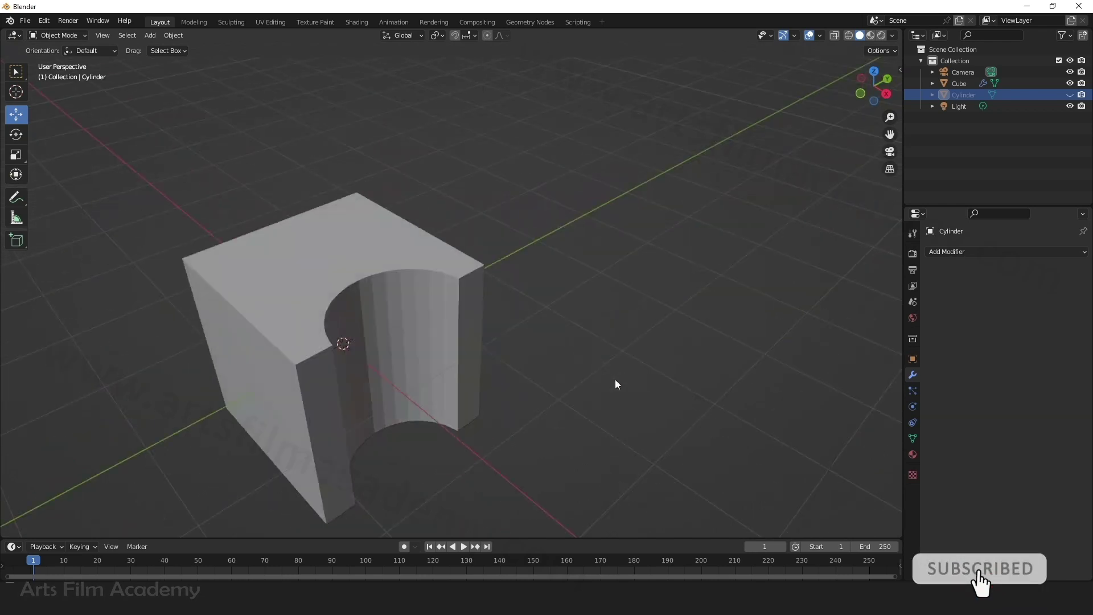
Step: Make the hidden cylinder visible in the viewport again and select it
{"action": "left_click", "coordinate": [375, 243]}
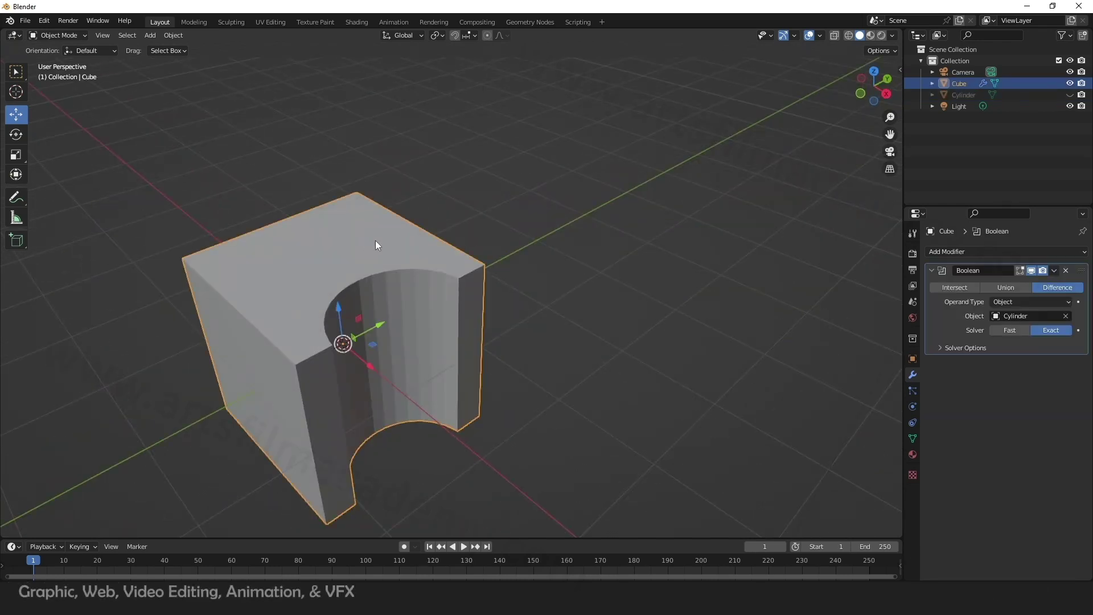
{"action": "left_click", "coordinate": [1055, 270]}
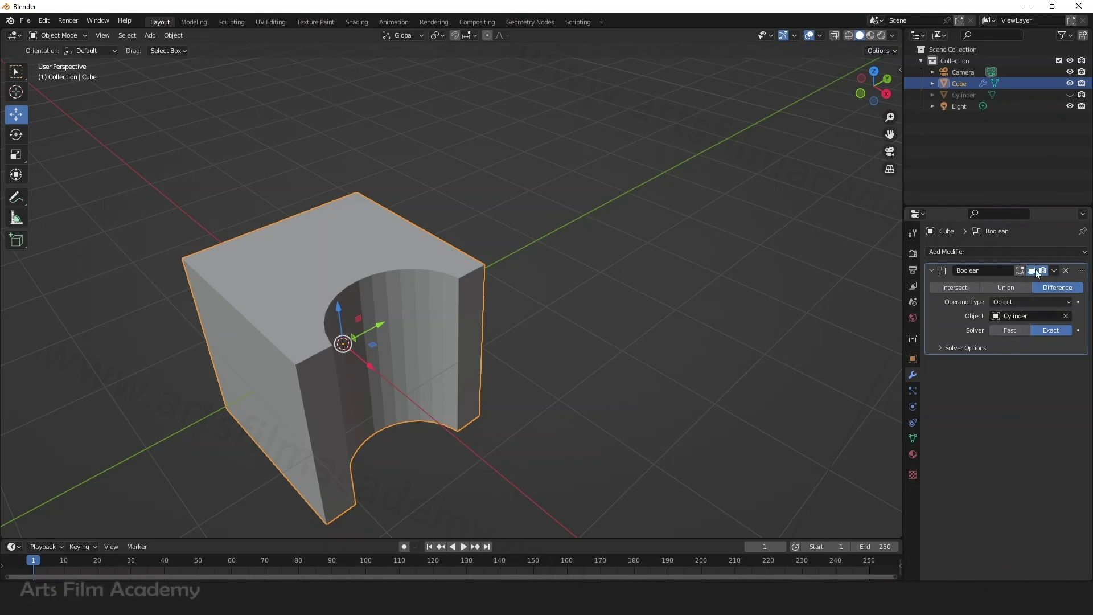
{"action": "left_click", "coordinate": [964, 95]}
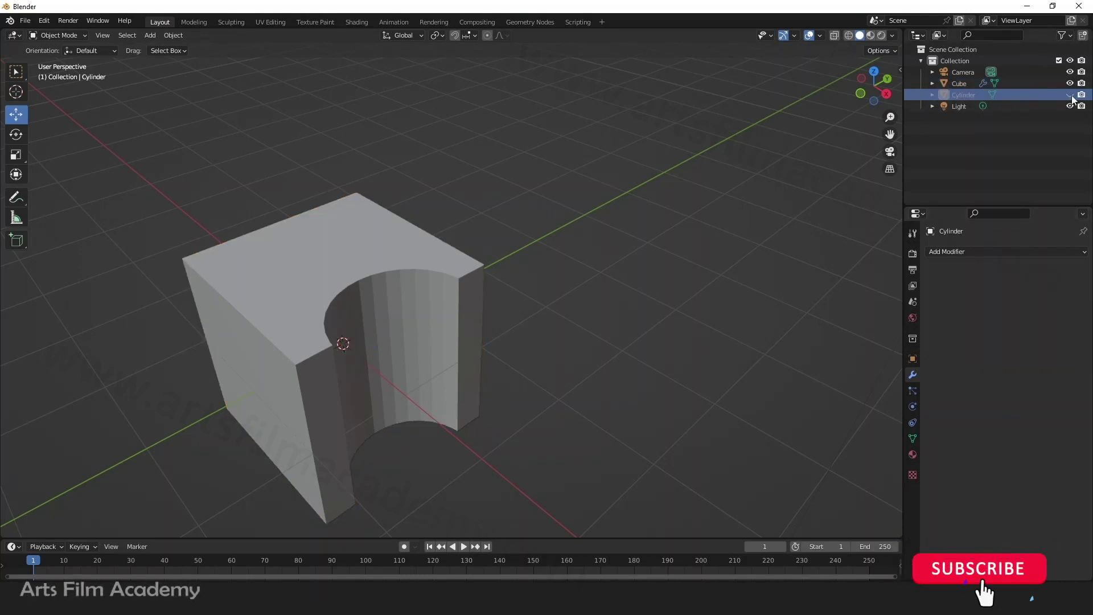
{"action": "left_click", "coordinate": [1071, 95]}
{"action": "middle_click_drag", "start_coordinate": [740, 256], "coordinate": [586, 340]}
{"action": "left_click", "coordinate": [510, 270]}
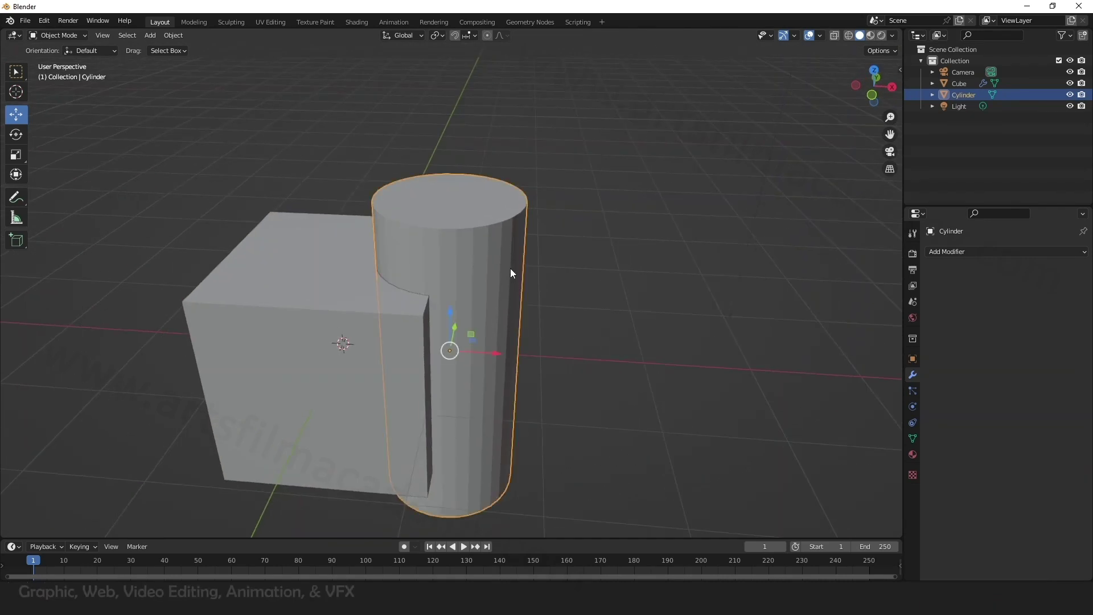
Step: Move the cylinder along X to the cube's centre, hide it in the viewport, and inspect the hole from above
{"action": "left_click_drag", "start_coordinate": [489, 350], "coordinate": [355, 351]}
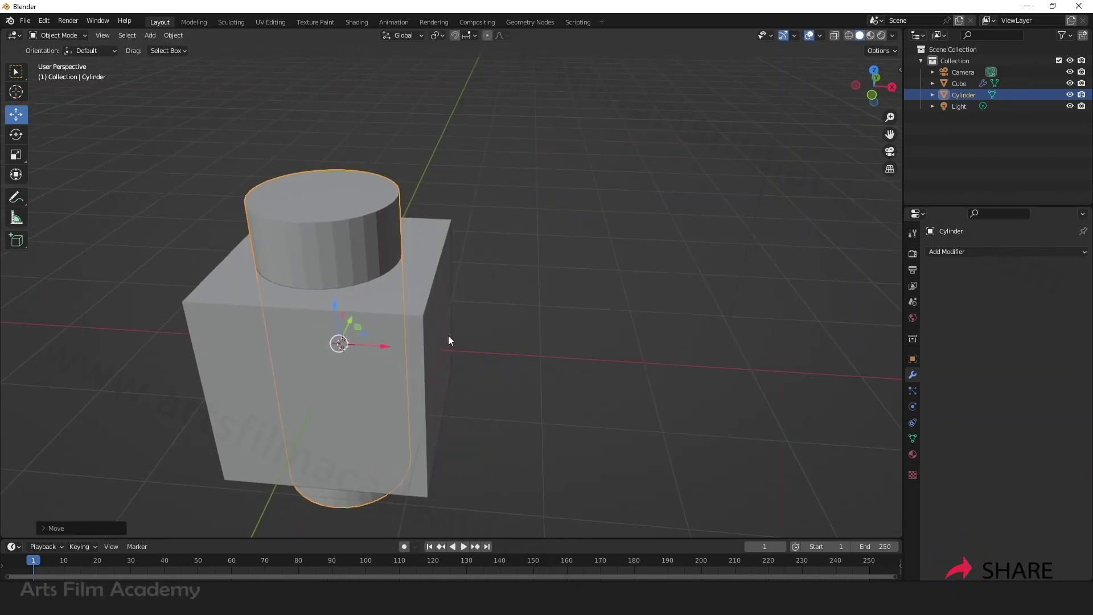
{"action": "middle_click_drag", "start_coordinate": [448, 340], "coordinate": [406, 374]}
{"action": "left_click", "coordinate": [440, 282]}
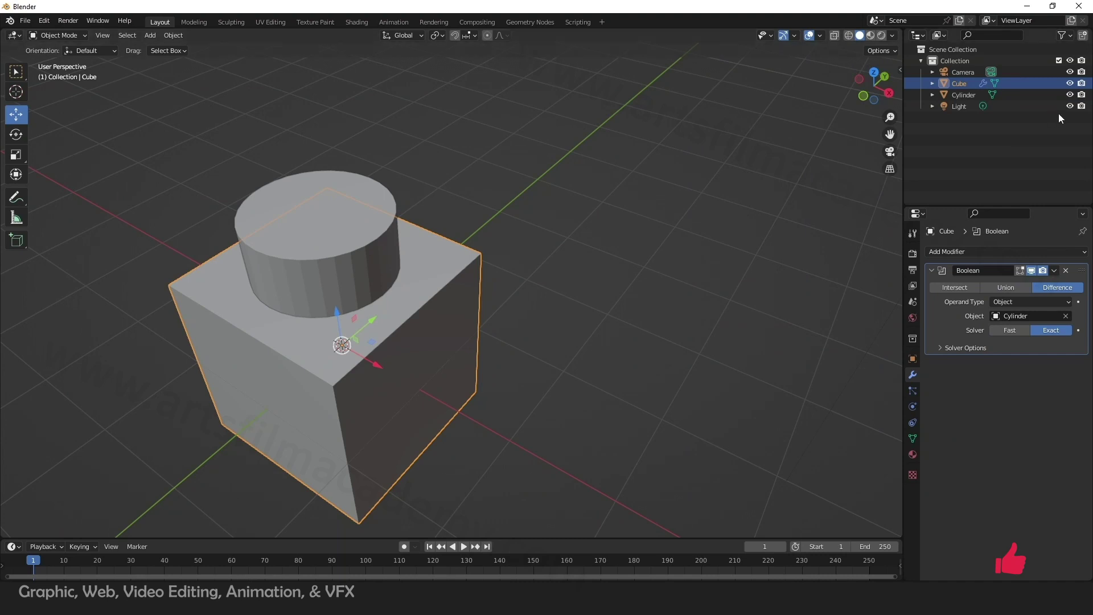
{"action": "left_click", "coordinate": [1070, 95]}
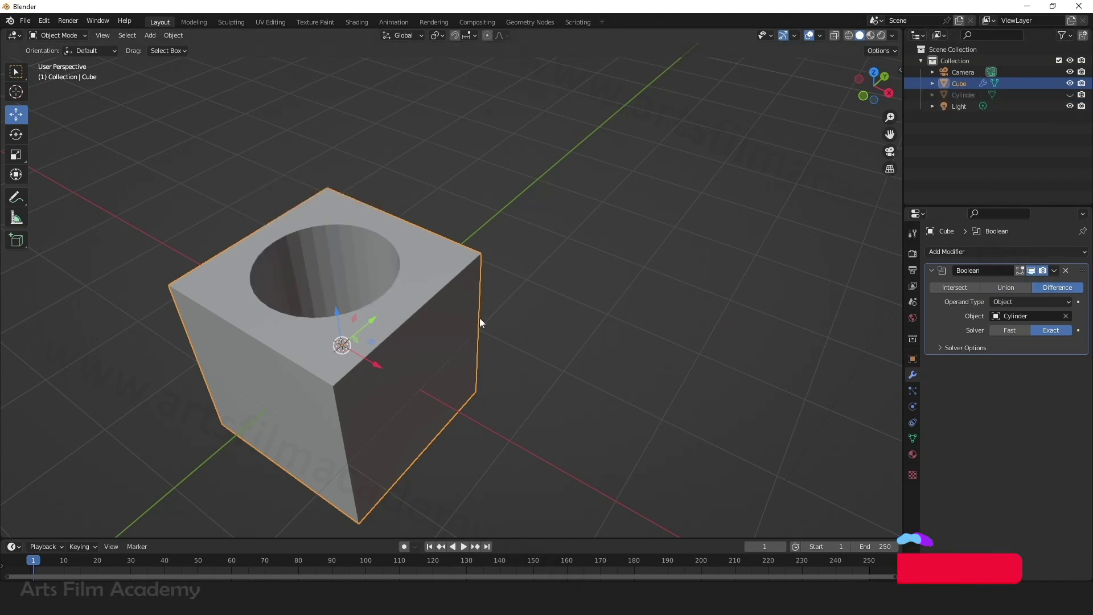
{"action": "key", "text": "KP_7"}
{"action": "middle_click_drag", "start_coordinate": [498, 407], "coordinate": [512, 359]}
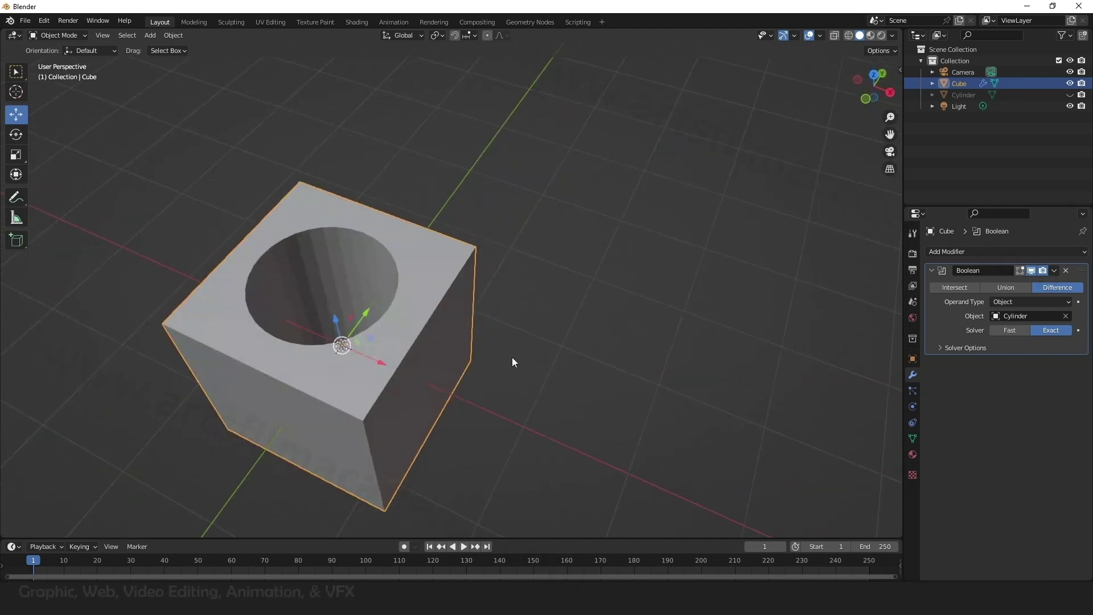
Step: Make the hidden cylinder visible again and move it horizontally so it overlaps the cube's +X side near the corner
{"action": "left_click", "coordinate": [1046, 93]}
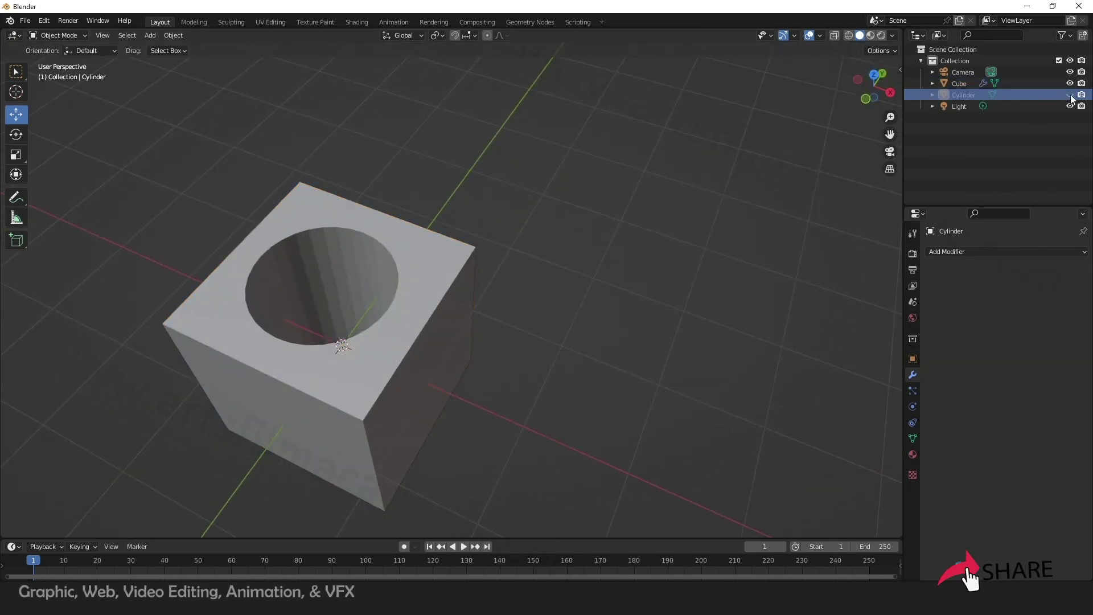
{"action": "left_click", "coordinate": [1070, 95]}
{"action": "left_click", "coordinate": [341, 251]}
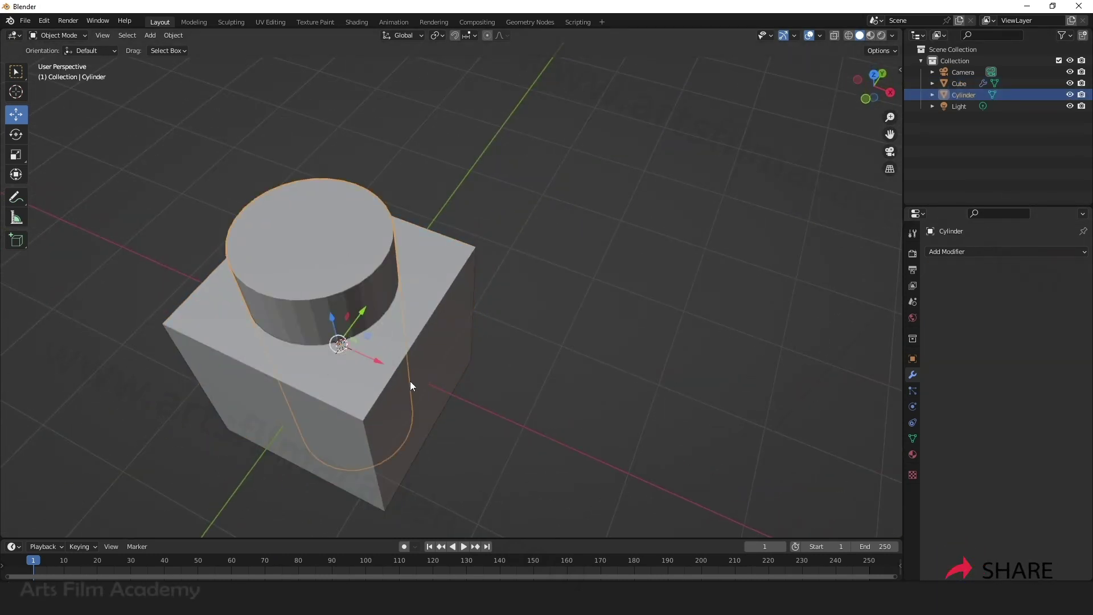
{"action": "key", "text": "g"}
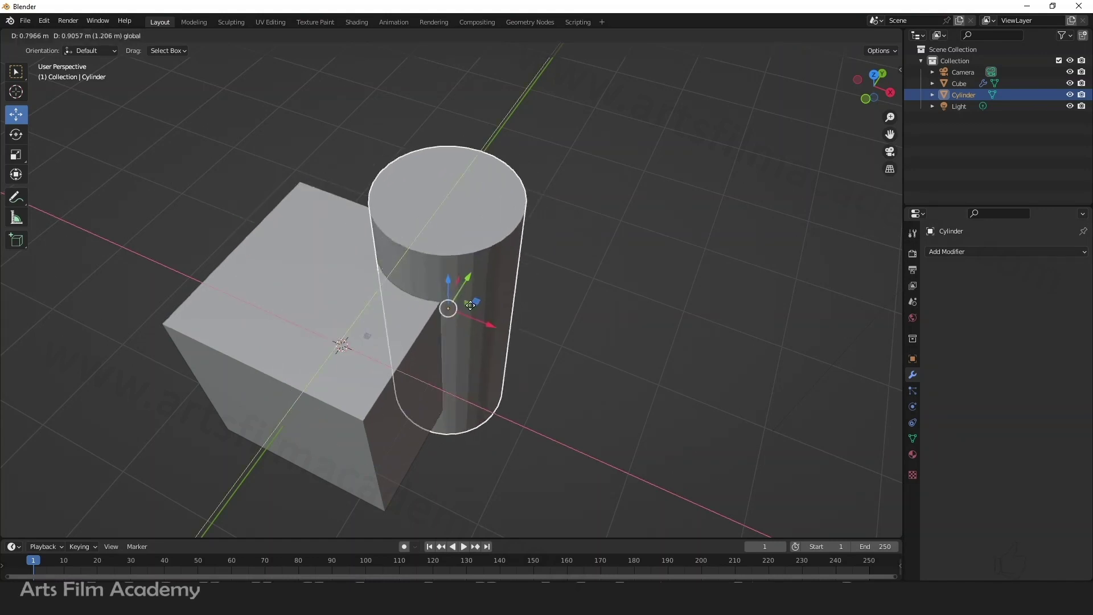
{"action": "left_click", "coordinate": [487, 302]}
Step: Hide the cylinder in the viewport and inspect the rounded cut in the cube's side from several angles
{"action": "left_click", "coordinate": [1070, 95]}
{"action": "middle_click_drag", "start_coordinate": [495, 364], "coordinate": [452, 377]}
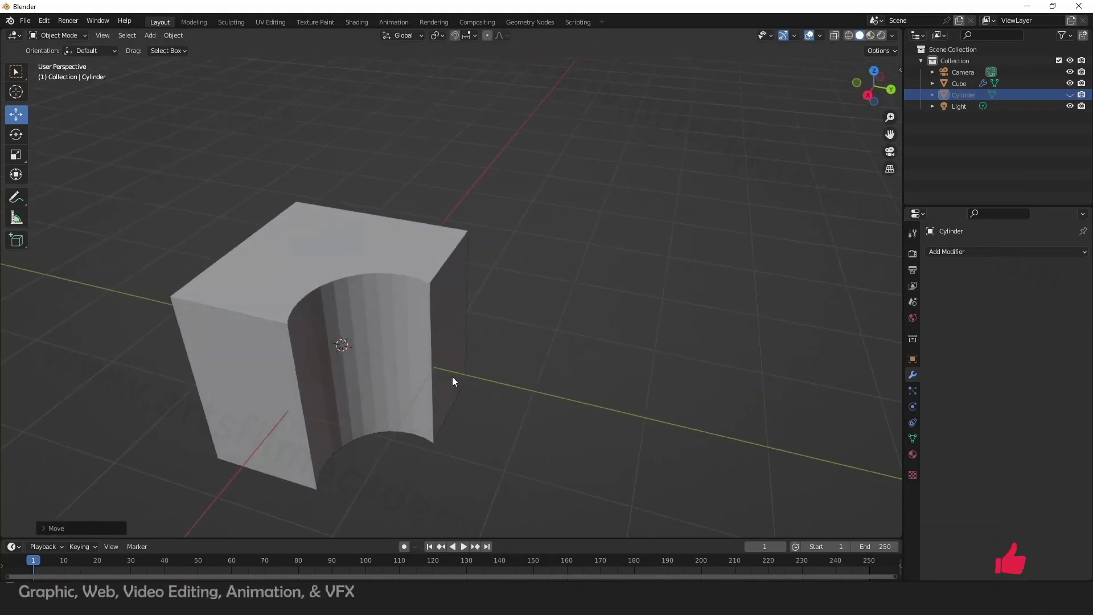
{"action": "left_click", "coordinate": [447, 333]}
{"action": "middle_click_drag", "start_coordinate": [448, 332], "coordinate": [477, 439]}
{"action": "scroll", "coordinate": [475, 444], "scroll_direction": "up", "scroll_amount": 2}
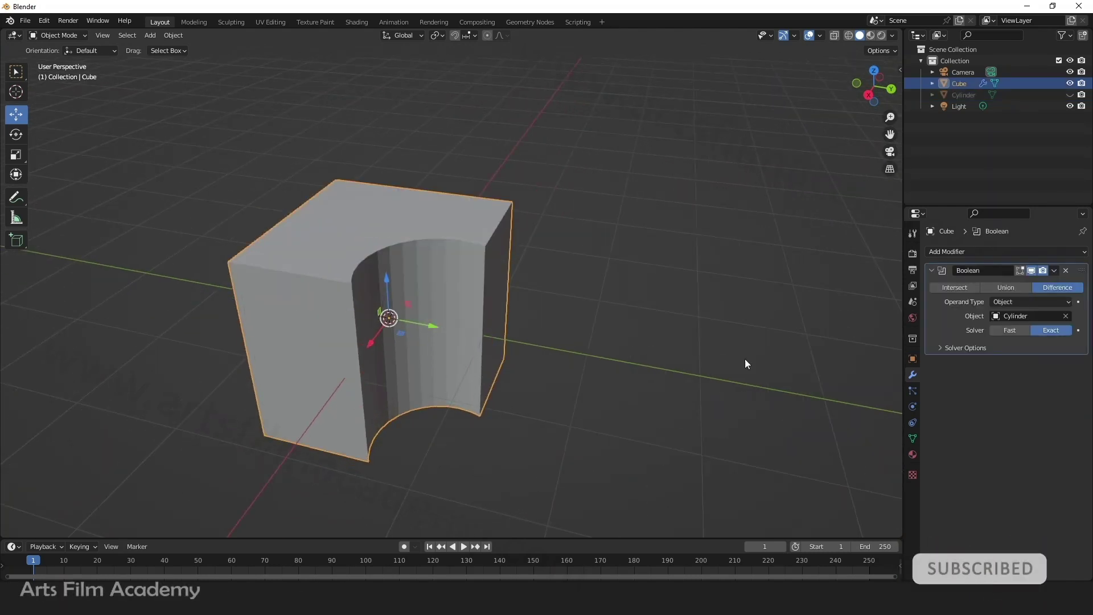
{"action": "middle_click_drag", "start_coordinate": [510, 357], "coordinate": [570, 382]}
{"action": "left_click", "coordinate": [1019, 95]}
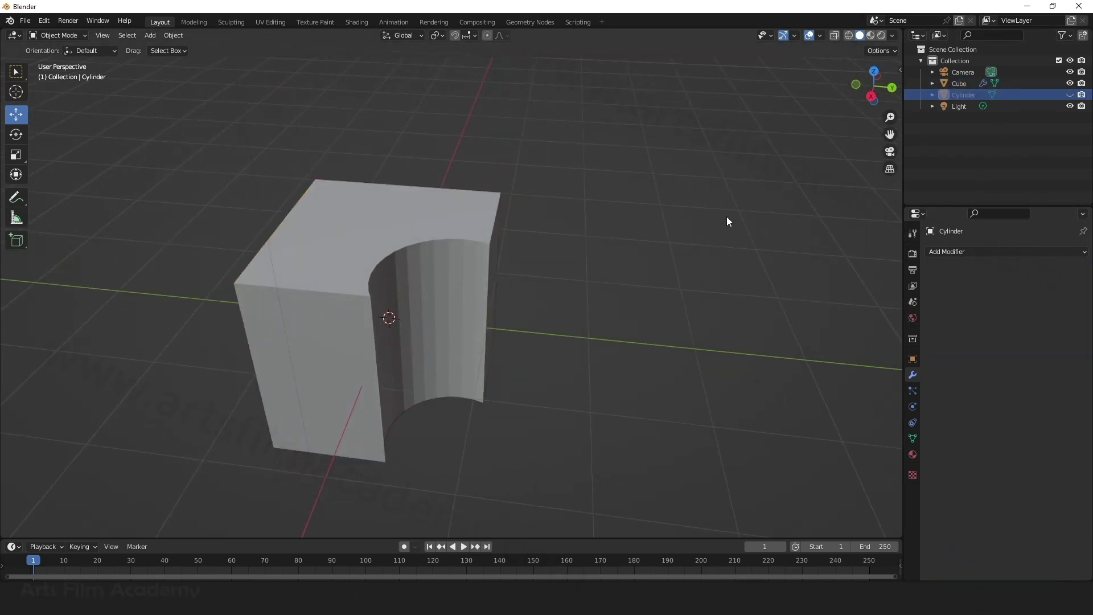
{"action": "left_click", "coordinate": [506, 285]}
{"action": "middle_click_drag", "start_coordinate": [507, 297], "coordinate": [511, 369]}
Step: Start a new file without saving the changes to the Boolean scene
{"action": "left_click", "coordinate": [25, 20]}
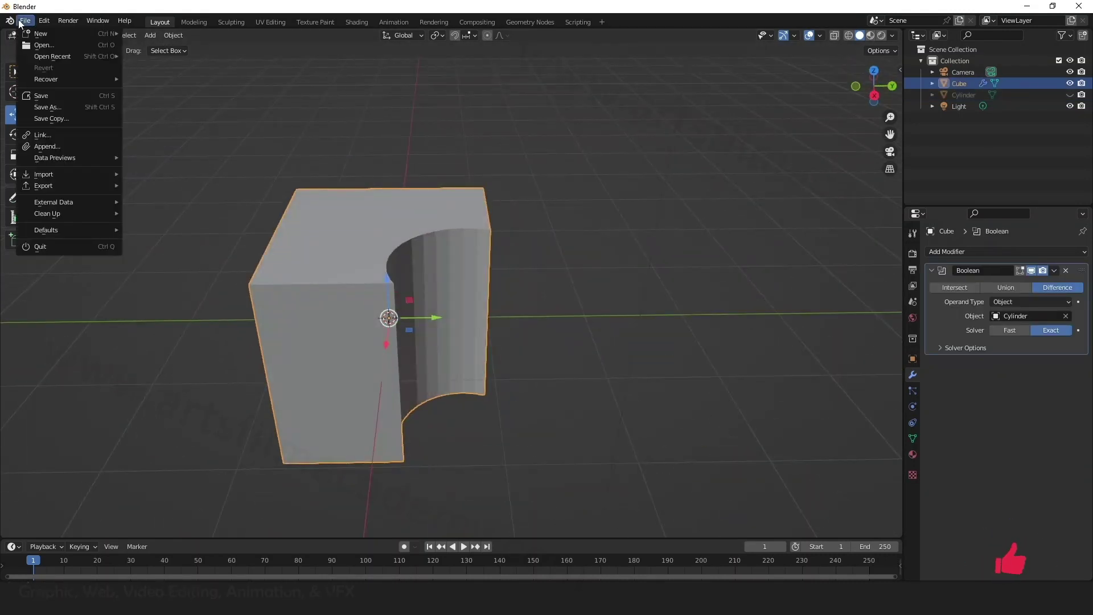
{"action": "mouse_move", "coordinate": [68, 33]}
{"action": "left_click", "coordinate": [178, 35]}
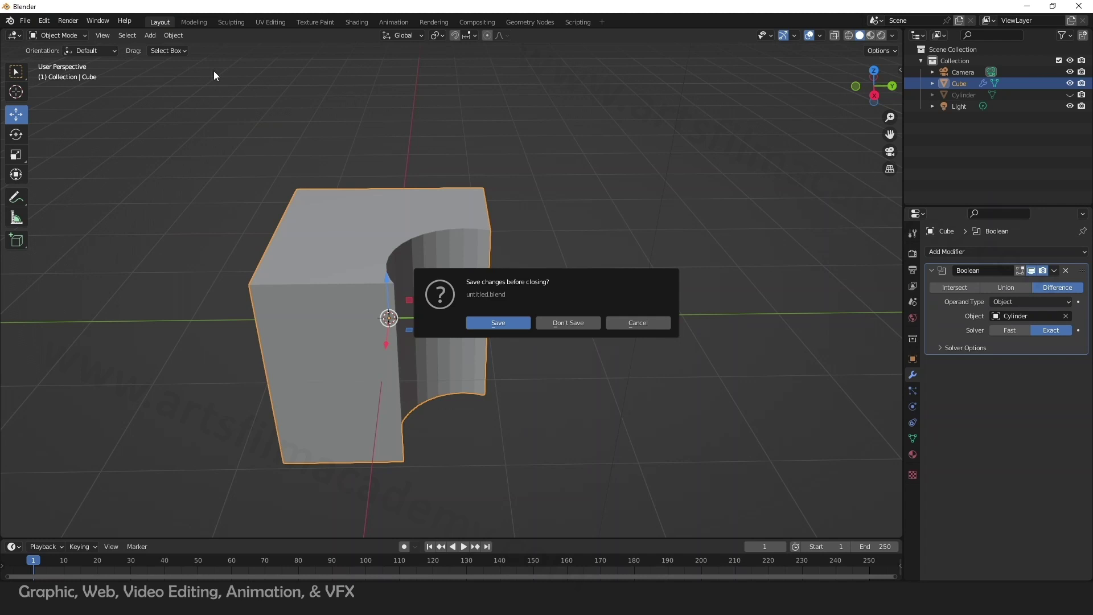
{"action": "left_click", "coordinate": [570, 320]}
{"action": "scroll", "coordinate": [483, 279], "scroll_direction": "up", "scroll_amount": 5}
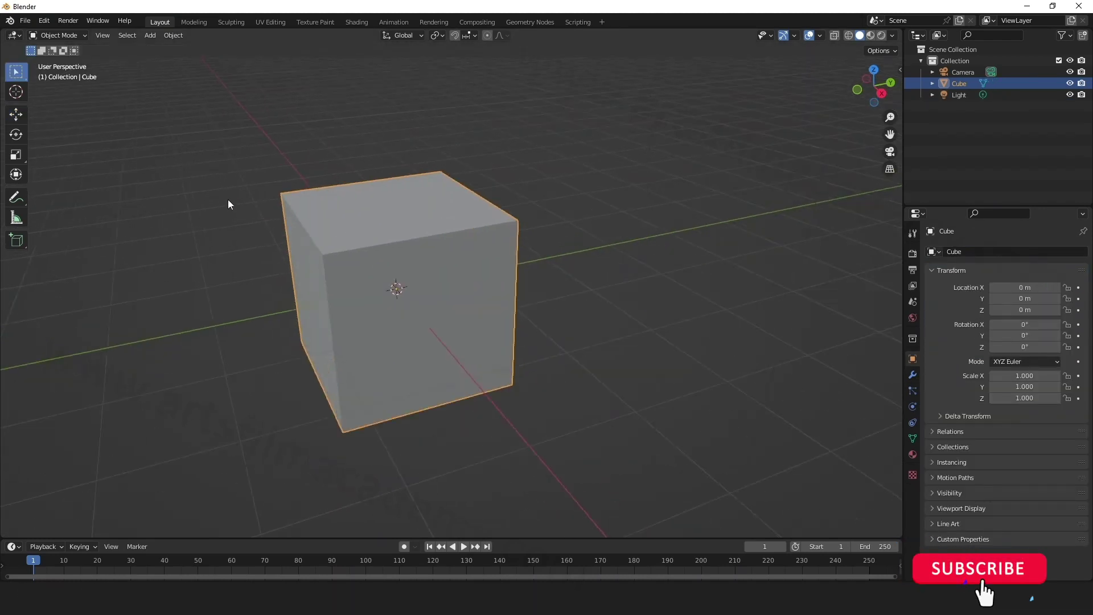
Step: Show the default cube's modifier settings and look at the modifiers that can be added
{"action": "left_click", "coordinate": [912, 375]}
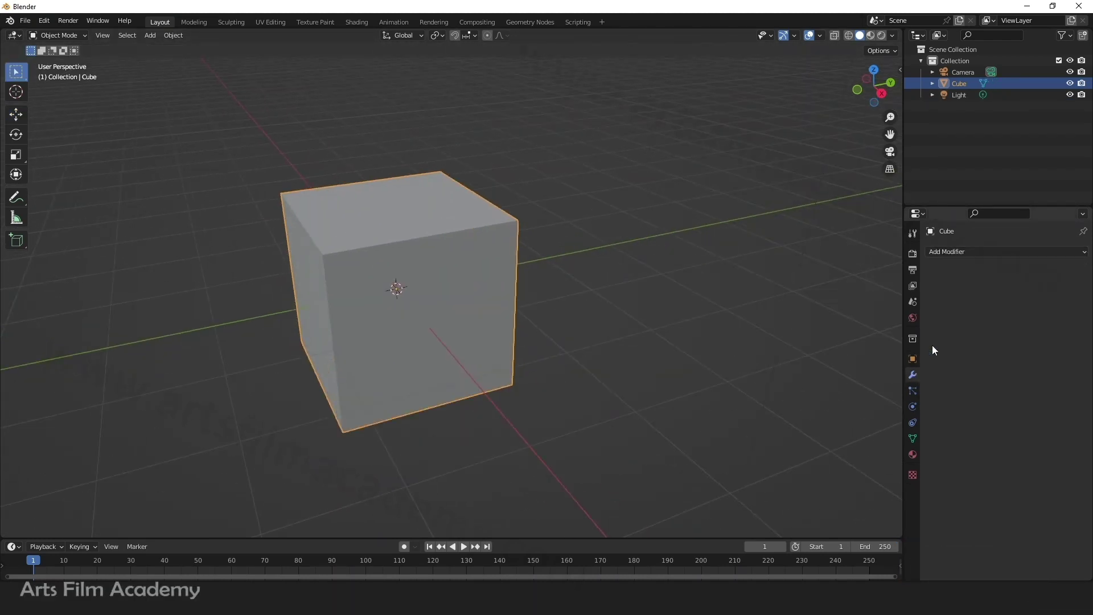
{"action": "scroll", "coordinate": [341, 288], "scroll_direction": "down", "scroll_amount": 3}
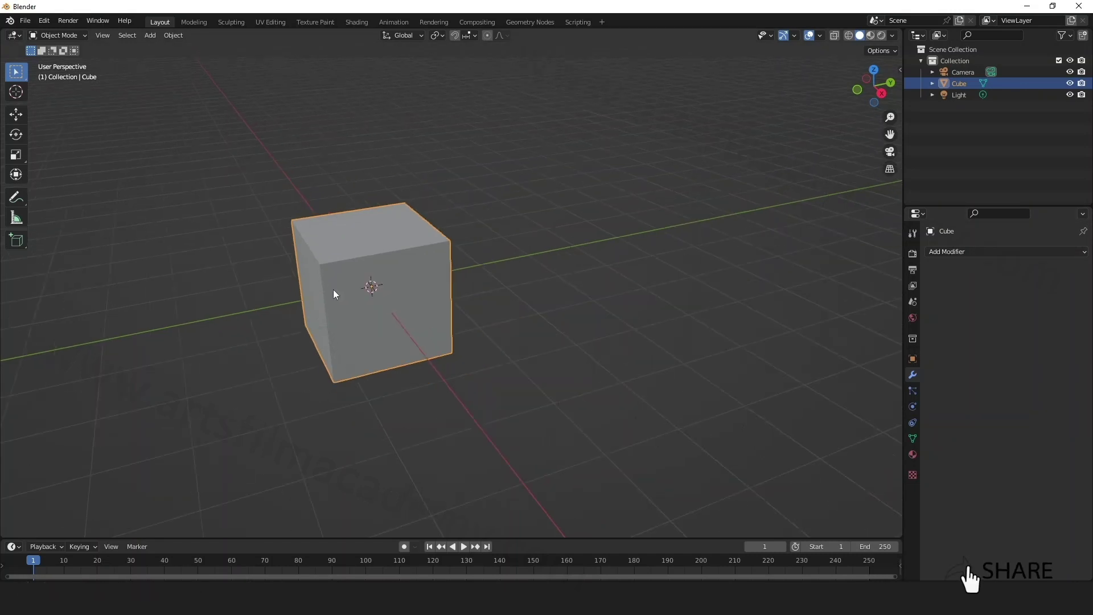
{"action": "scroll", "coordinate": [364, 324], "scroll_direction": "up", "scroll_amount": 3}
{"action": "left_click", "coordinate": [974, 251]}
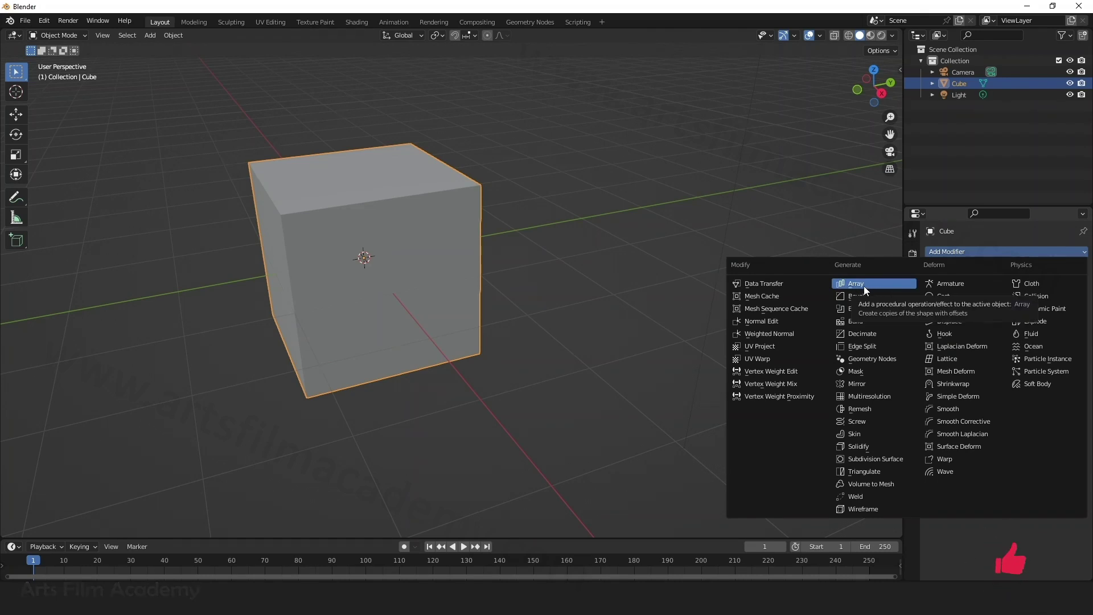
{"action": "key", "text": "KP_Decimal"}
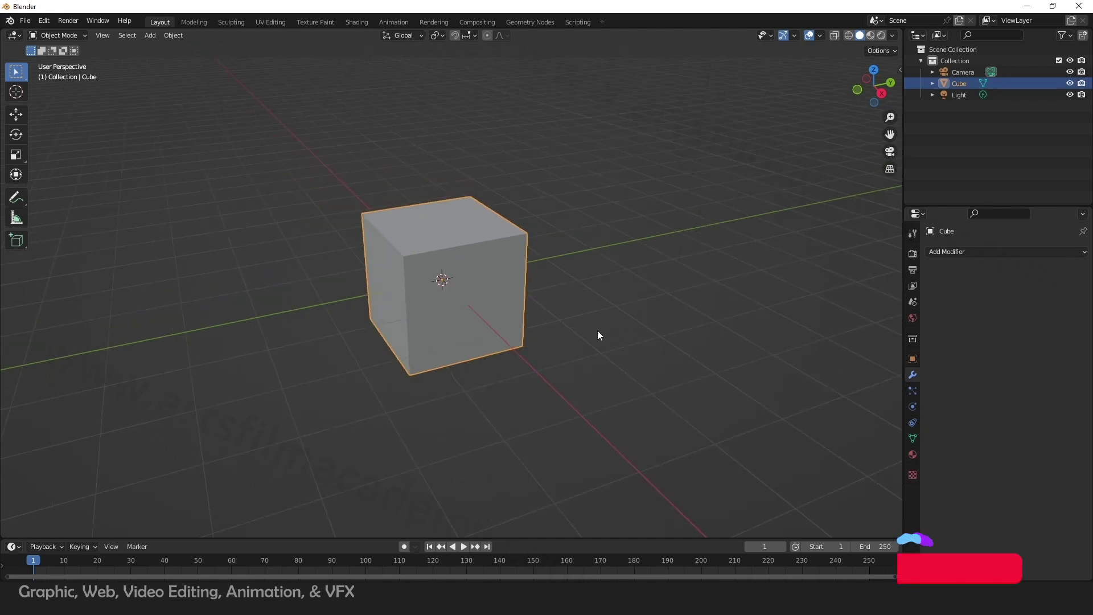
Step: Select the cube, activate the Move tool, and nudge the cube slightly along the Y axis
{"action": "middle_click_drag", "start_coordinate": [598, 336], "coordinate": [572, 351]}
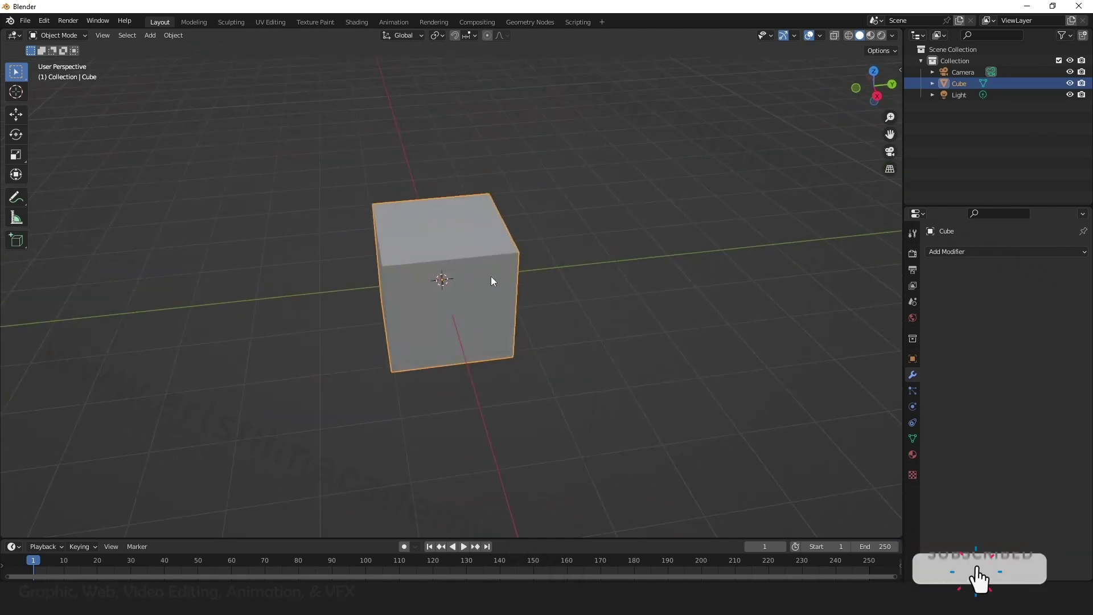
{"action": "left_click", "coordinate": [555, 242]}
{"action": "left_click", "coordinate": [460, 251]}
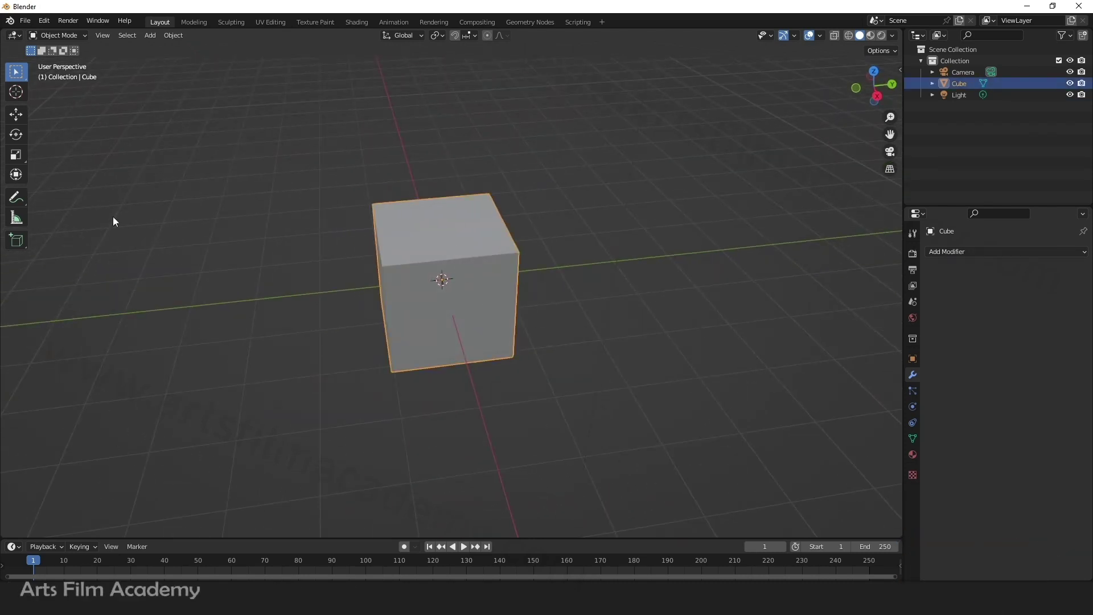
{"action": "left_click", "coordinate": [14, 115]}
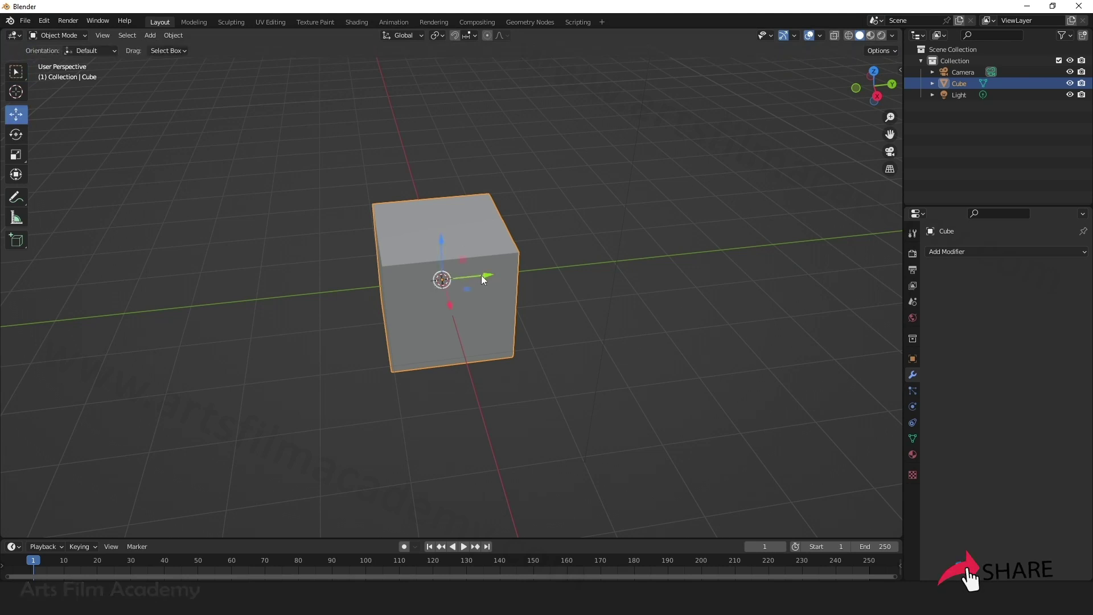
{"action": "left_click_drag", "start_coordinate": [488, 275], "coordinate": [595, 369]}
{"action": "middle_click_drag", "start_coordinate": [595, 368], "coordinate": [581, 347]}
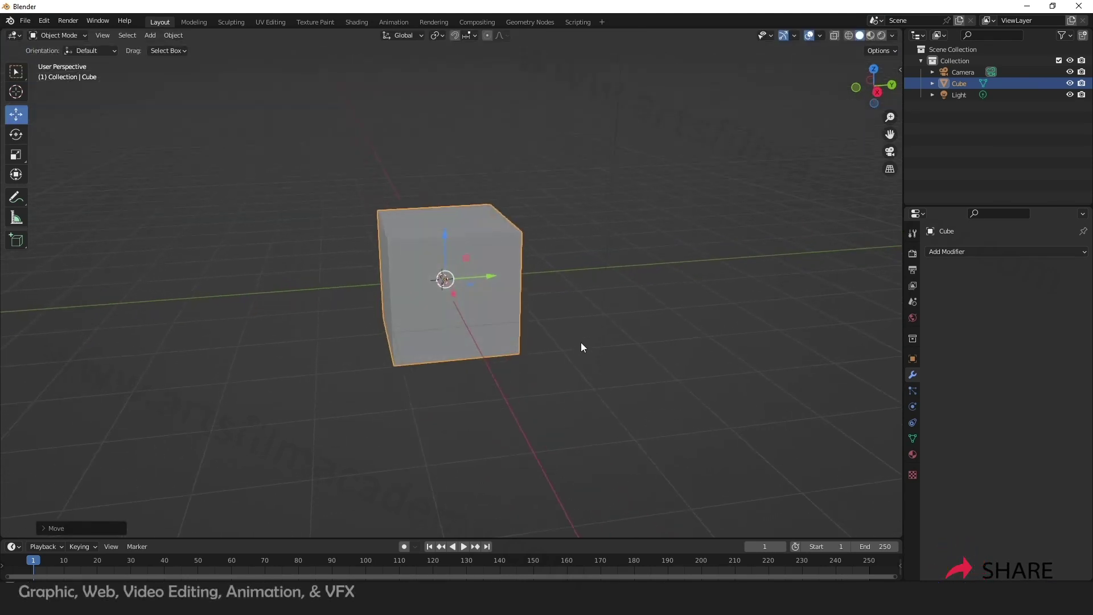
{"action": "middle_click_drag", "start_coordinate": [526, 305], "coordinate": [520, 327]}
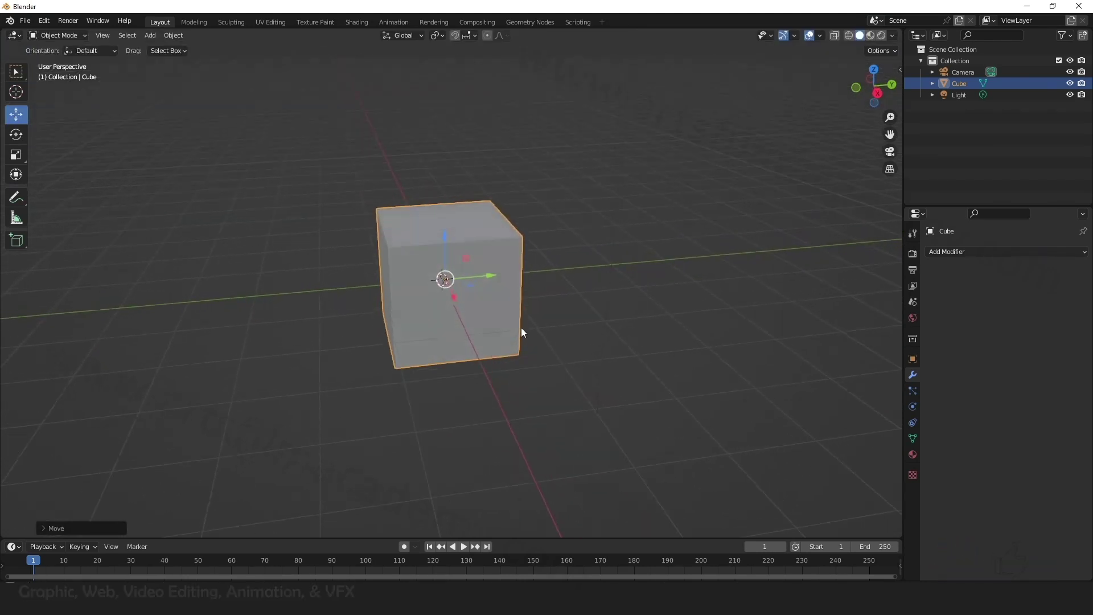
Step: Add an Array modifier to the cube and set its count to 4
{"action": "left_click", "coordinate": [930, 254]}
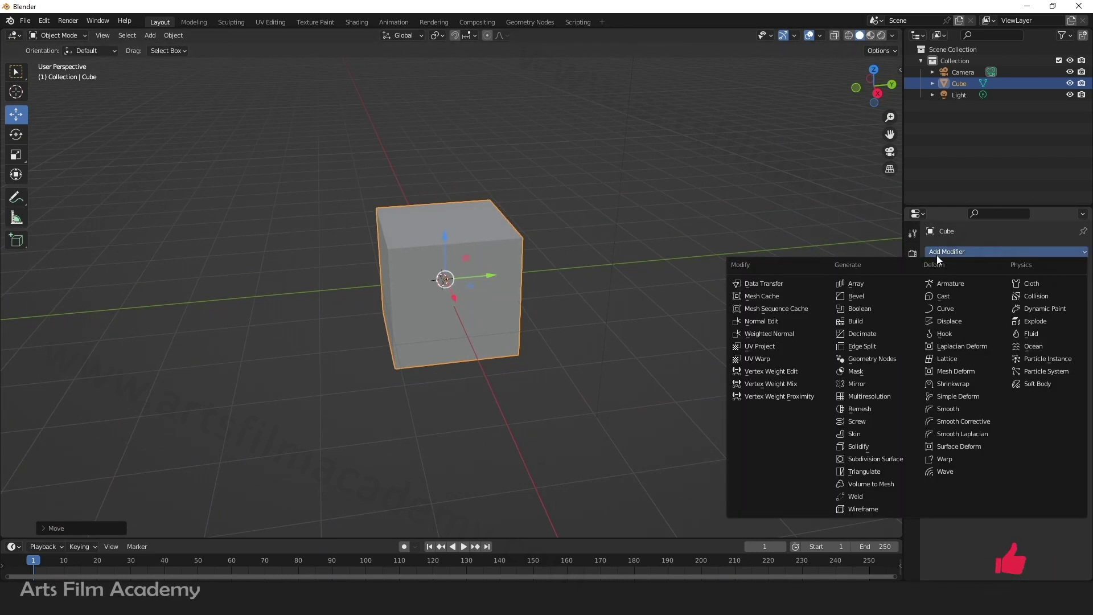
{"action": "left_click", "coordinate": [869, 285]}
{"action": "middle_click_drag", "start_coordinate": [849, 290], "coordinate": [469, 407]}
{"action": "middle_click_drag", "start_coordinate": [442, 366], "coordinate": [461, 392]}
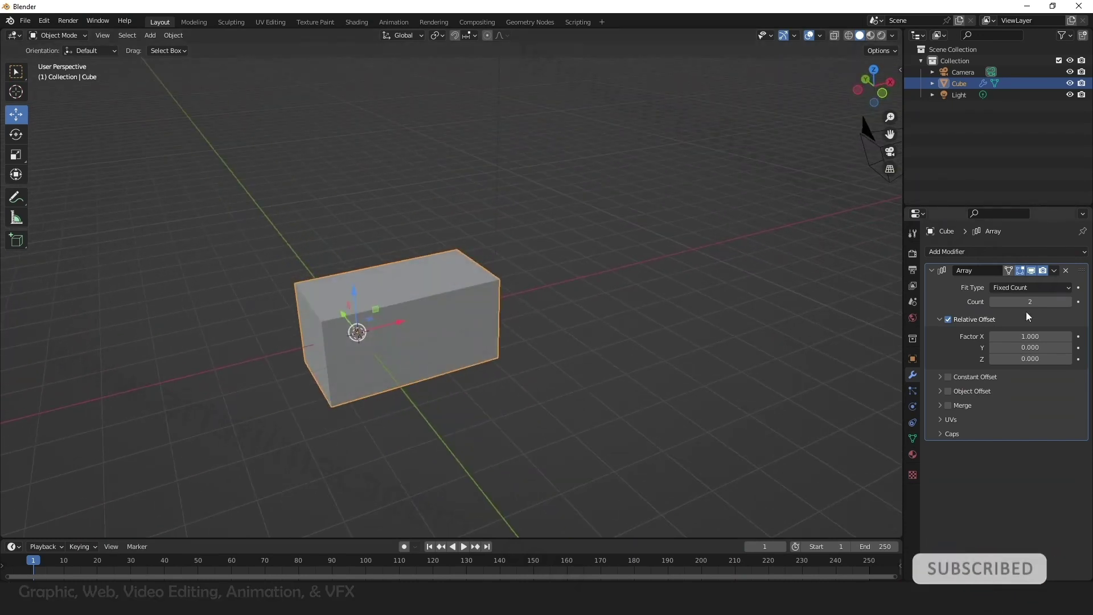
{"action": "left_click", "coordinate": [1068, 301]}
{"action": "left_click", "coordinate": [1068, 302]}
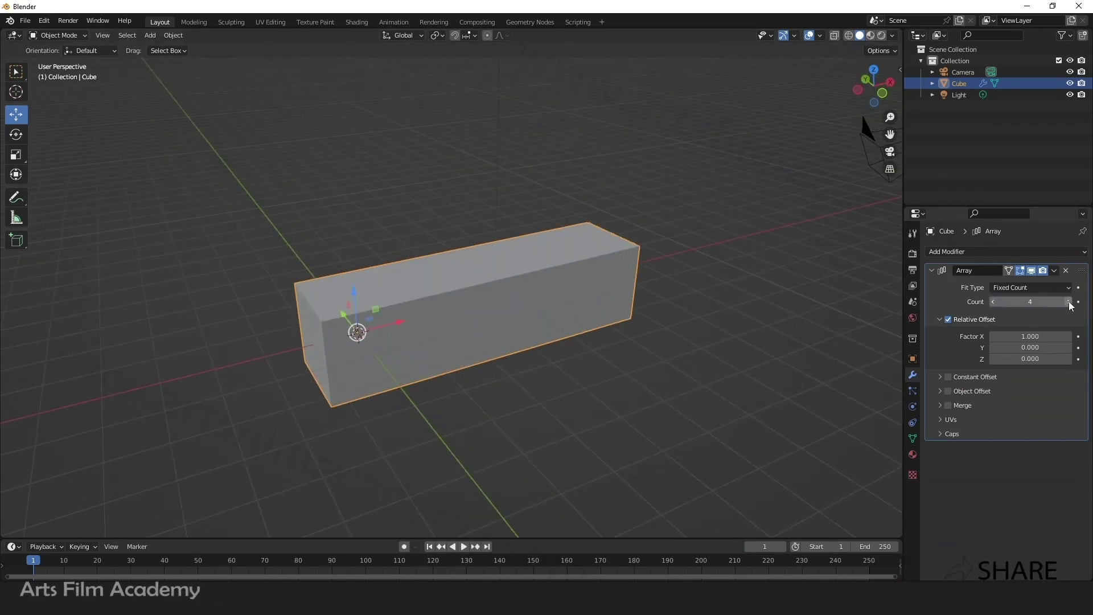
Step: Examine the separate array copies in X-ray display, and return to solid display
{"action": "middle_click_drag", "start_coordinate": [470, 341], "coordinate": [453, 374]}
{"action": "scroll", "coordinate": [462, 337], "scroll_direction": "up", "scroll_amount": 2}
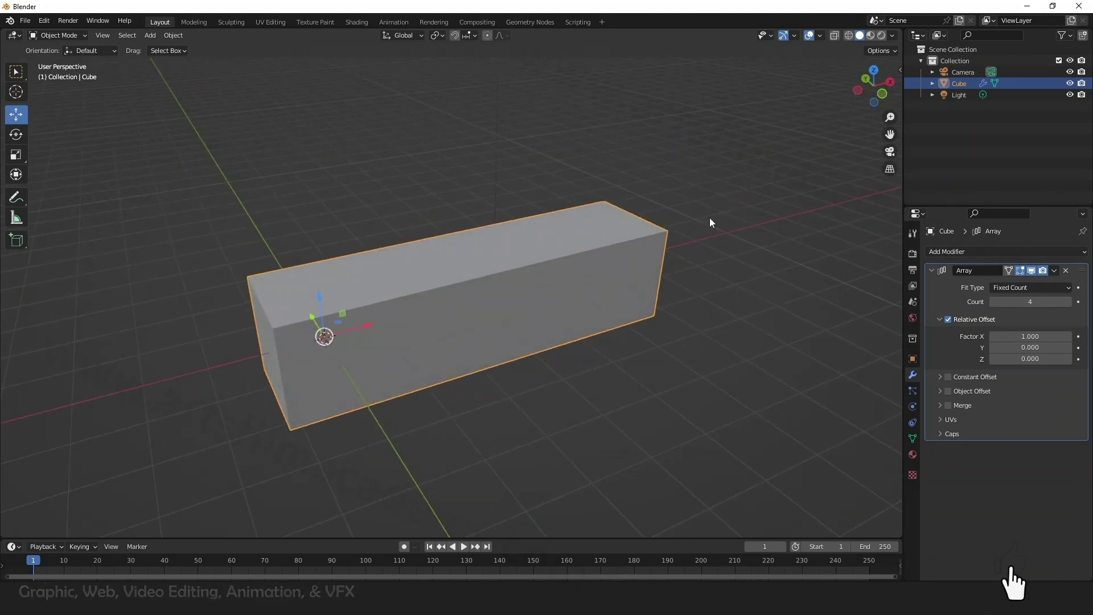
{"action": "left_click", "coordinate": [833, 36]}
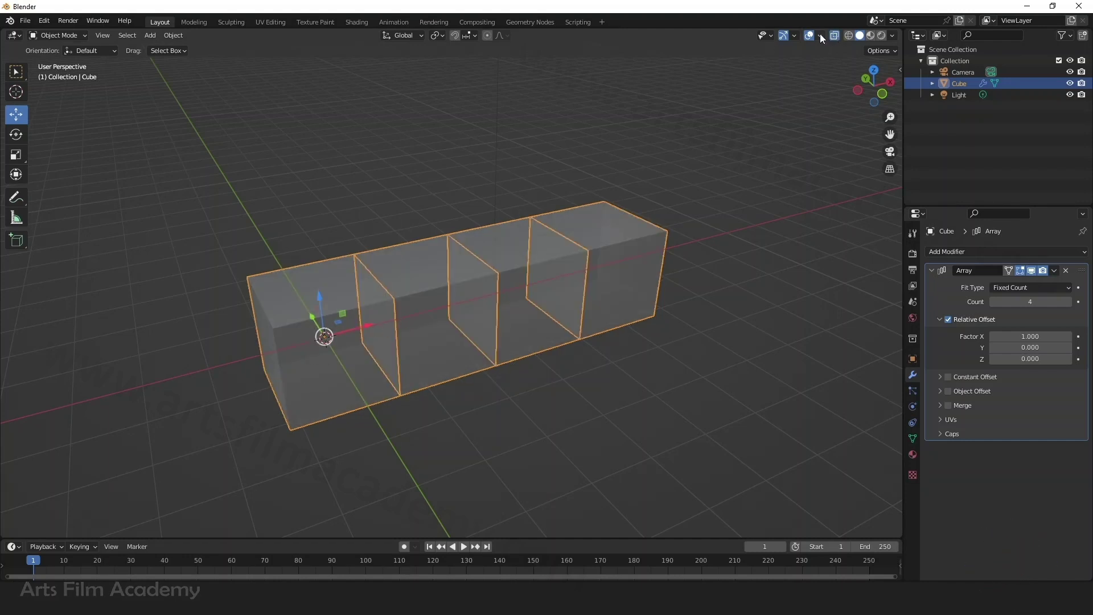
{"action": "left_click", "coordinate": [834, 35]}
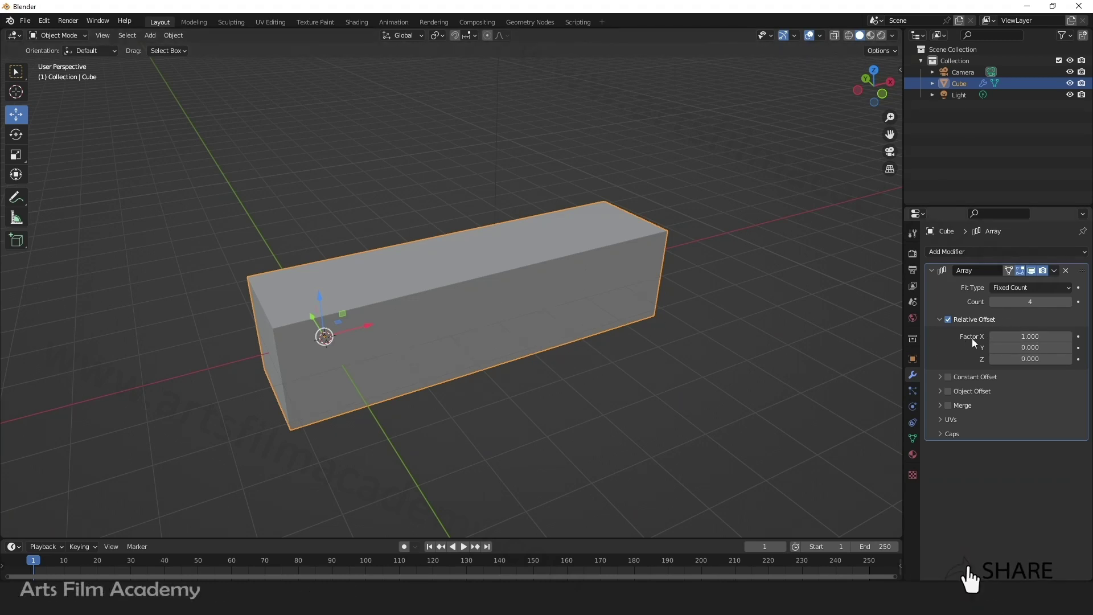
Step: Set the array's relative offset Factor X to 1.500 to space the cube copies apart
{"action": "left_click_drag", "start_coordinate": [1002, 337], "coordinate": [1036, 336]}
{"action": "middle_click_drag", "start_coordinate": [740, 319], "coordinate": [318, 319]}
{"action": "middle_click_drag", "start_coordinate": [373, 373], "coordinate": [451, 392]}
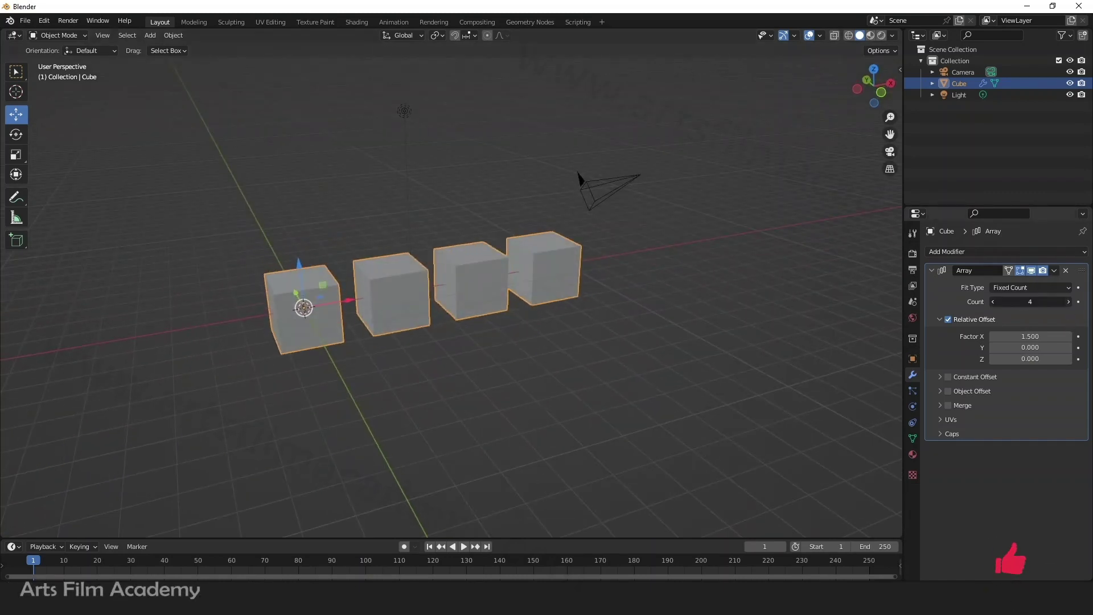
Step: Increase the array count to 6 and inspect the row of cubes
{"action": "left_click", "coordinate": [1068, 302]}
{"action": "left_click", "coordinate": [1068, 302]}
{"action": "mouse_move", "coordinate": [623, 362]}
{"action": "middle_mouse_down"}
{"action": "mouse_move", "coordinate": [537, 361]}
{"action": "mouse_move", "coordinate": [637, 370]}
{"action": "middle_mouse_up"}
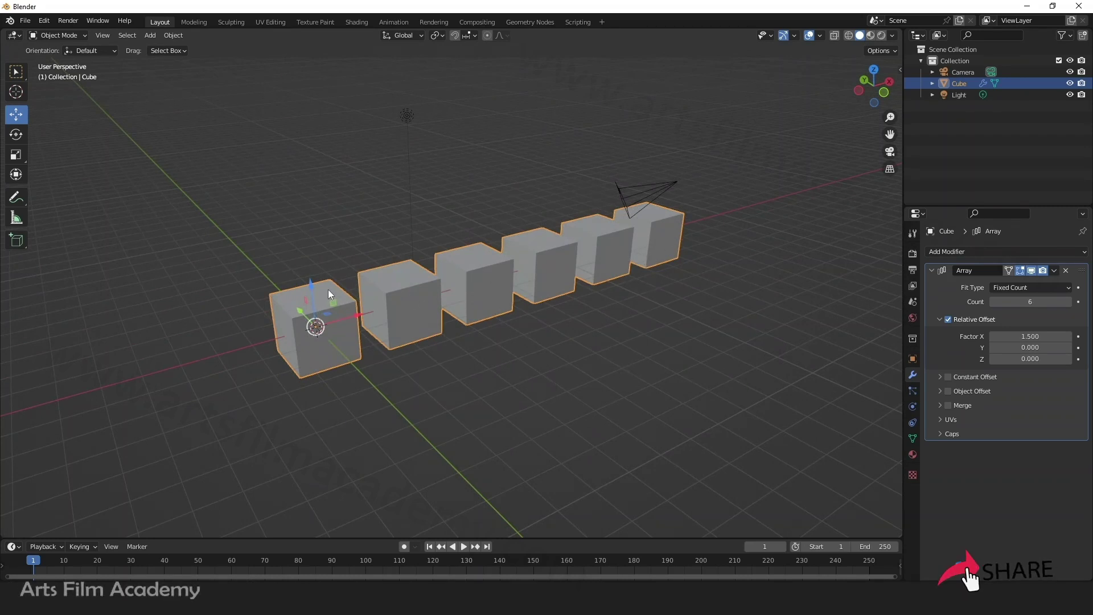
{"action": "middle_click_drag", "start_coordinate": [662, 329], "coordinate": [556, 375]}
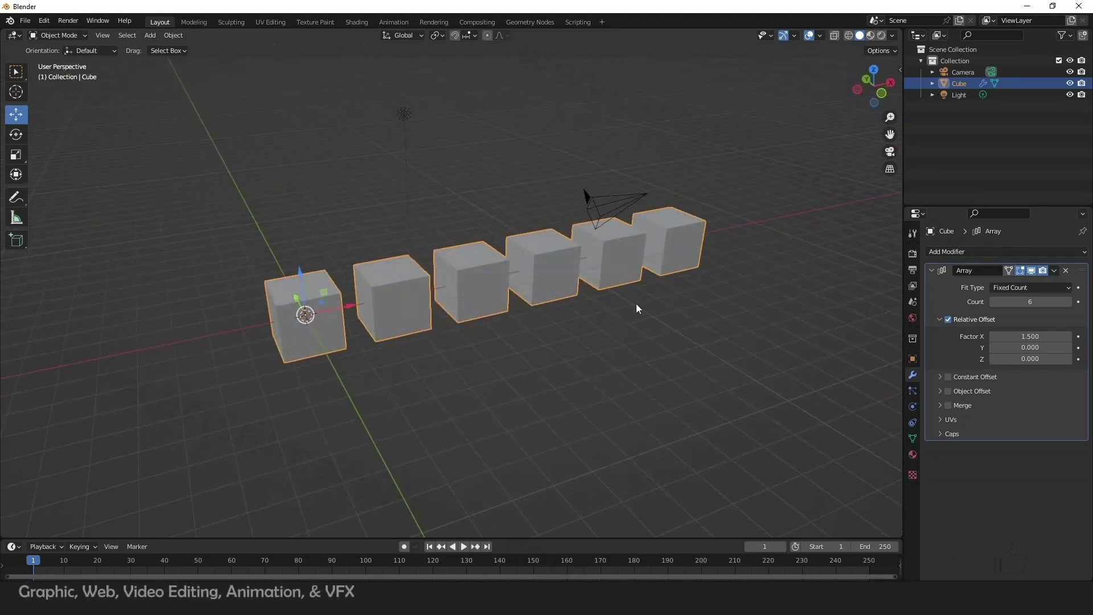
{"action": "scroll", "coordinate": [637, 302], "scroll_direction": "down", "scroll_amount": 1}
{"action": "scroll", "coordinate": [513, 320], "scroll_direction": "up", "scroll_amount": 2}
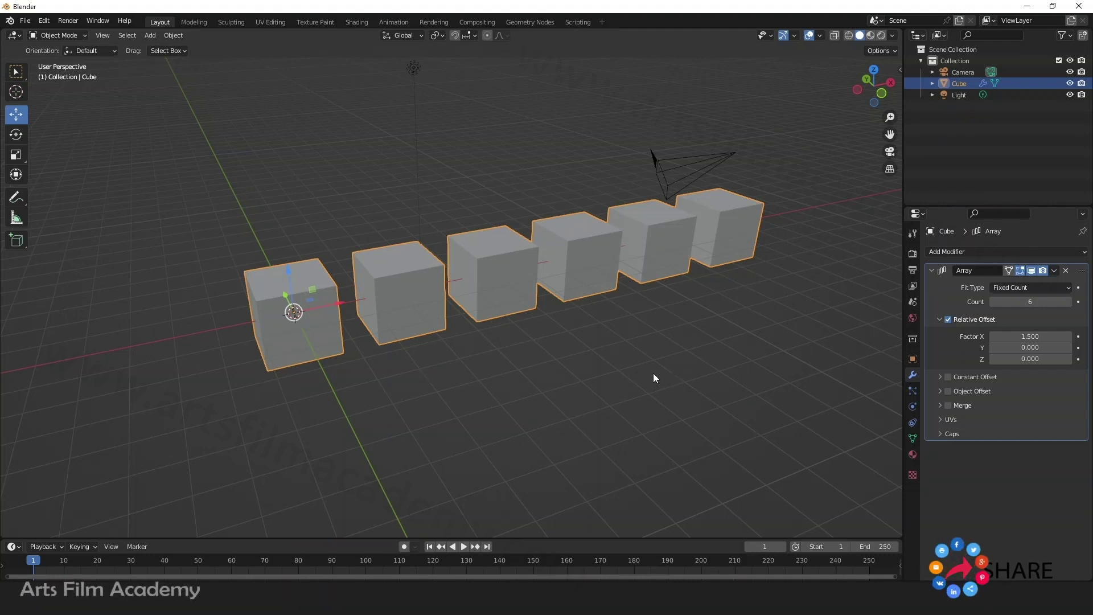
Step: Reveal the array's Object Offset settings and move the row of cubes about 6 m along the Y axis
{"action": "left_click", "coordinate": [938, 392]}
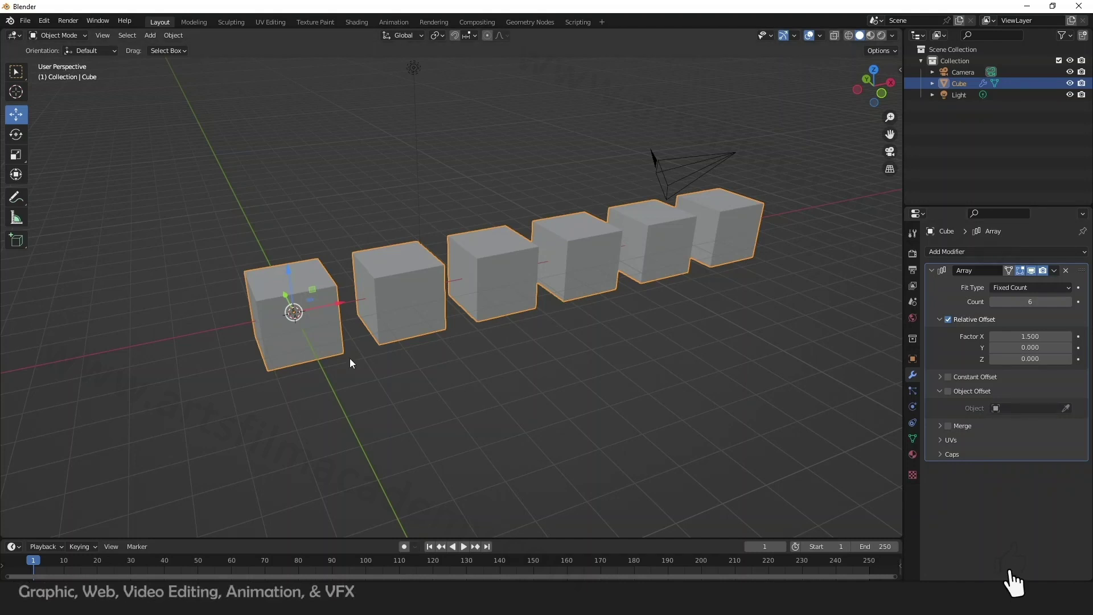
{"action": "middle_click_drag", "start_coordinate": [349, 357], "coordinate": [223, 244]}
{"action": "left_click", "coordinate": [224, 244]}
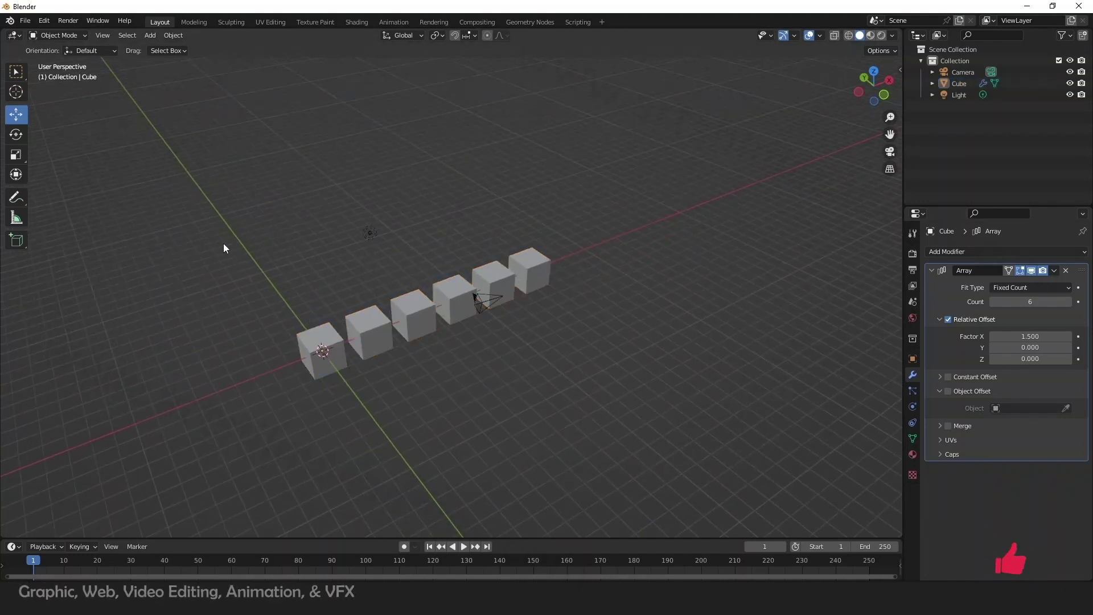
{"action": "left_click", "coordinate": [343, 368]}
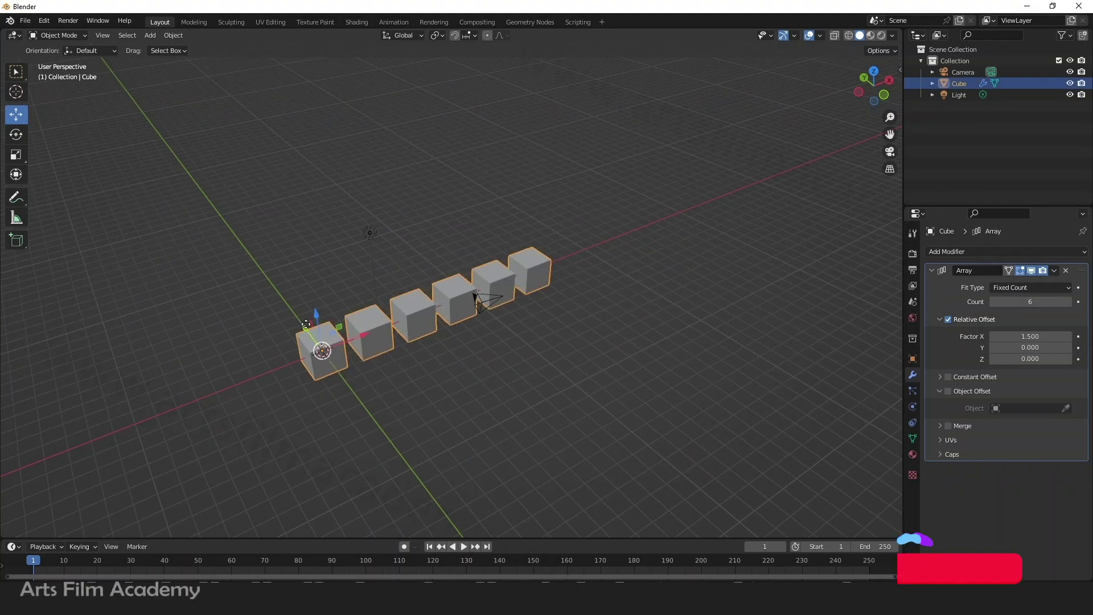
{"action": "left_click_drag", "start_coordinate": [316, 334], "coordinate": [272, 271]}
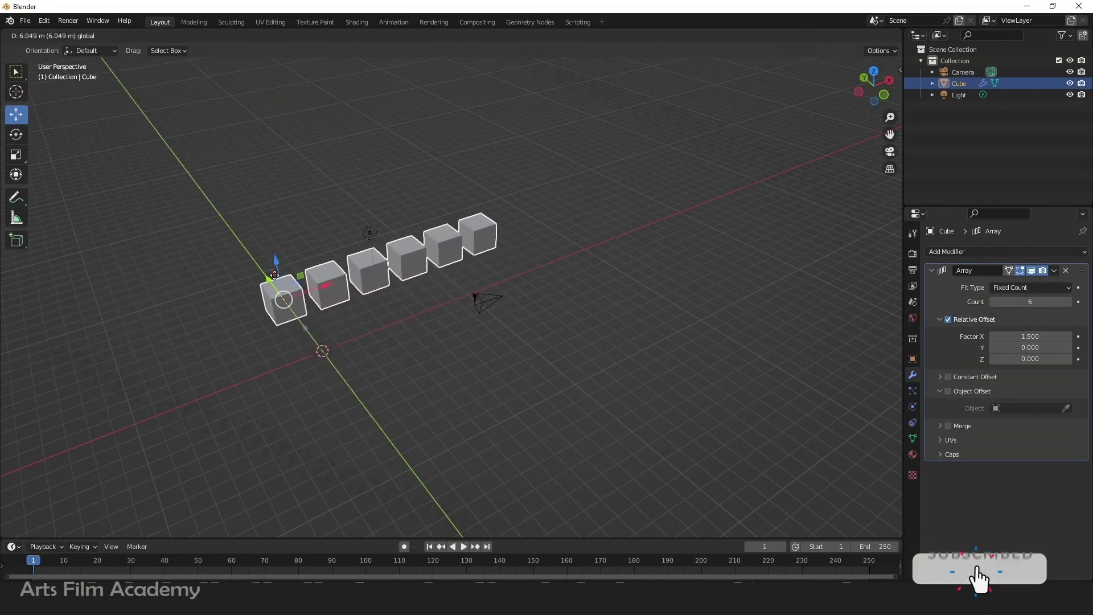
Step: Add a cube-shaped empty at the world origin beside the row of cubes
{"action": "middle_click_drag", "start_coordinate": [268, 339], "coordinate": [228, 231]}
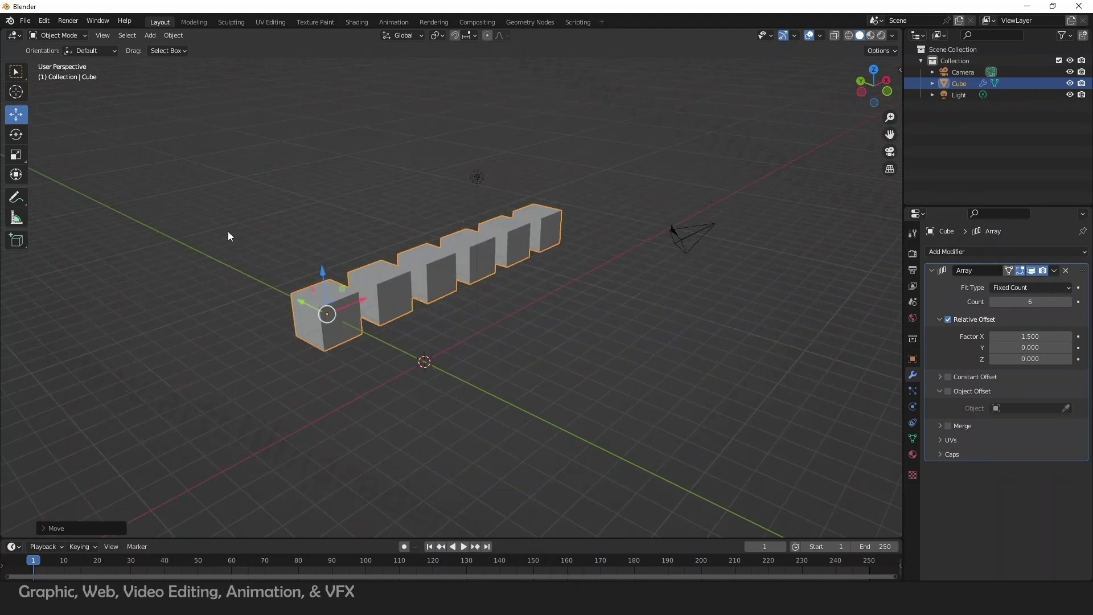
{"action": "left_click", "coordinate": [149, 36]}
{"action": "mouse_move", "coordinate": [171, 49]}
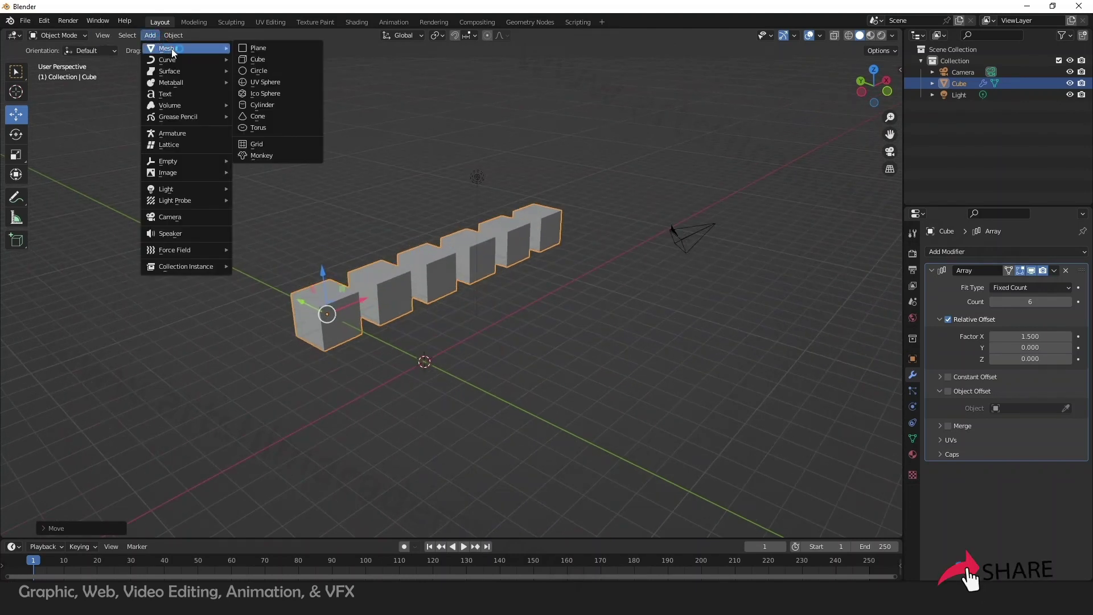
{"action": "mouse_move", "coordinate": [218, 166]}
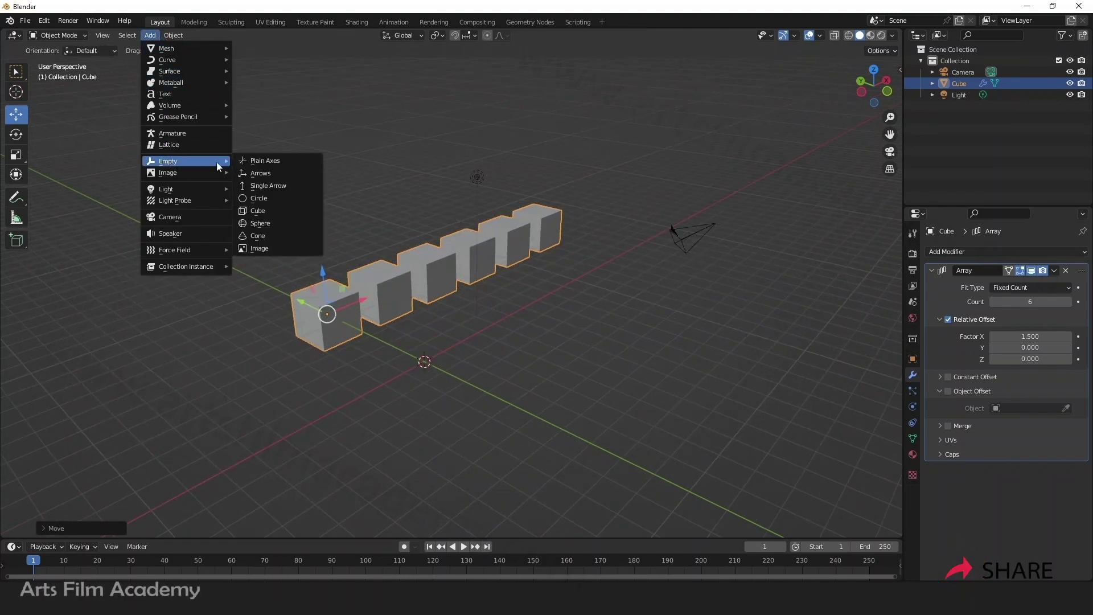
{"action": "left_click", "coordinate": [274, 210]}
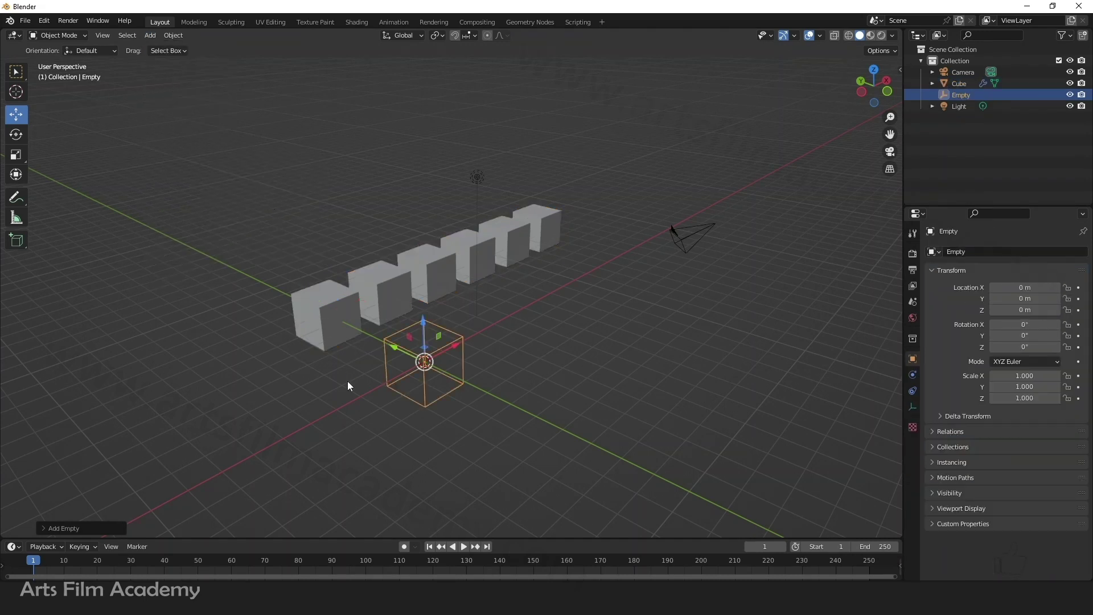
Step: Assign the empty as the cube array's offset object, enable Object Offset and disable Relative Offset
{"action": "left_click", "coordinate": [324, 336]}
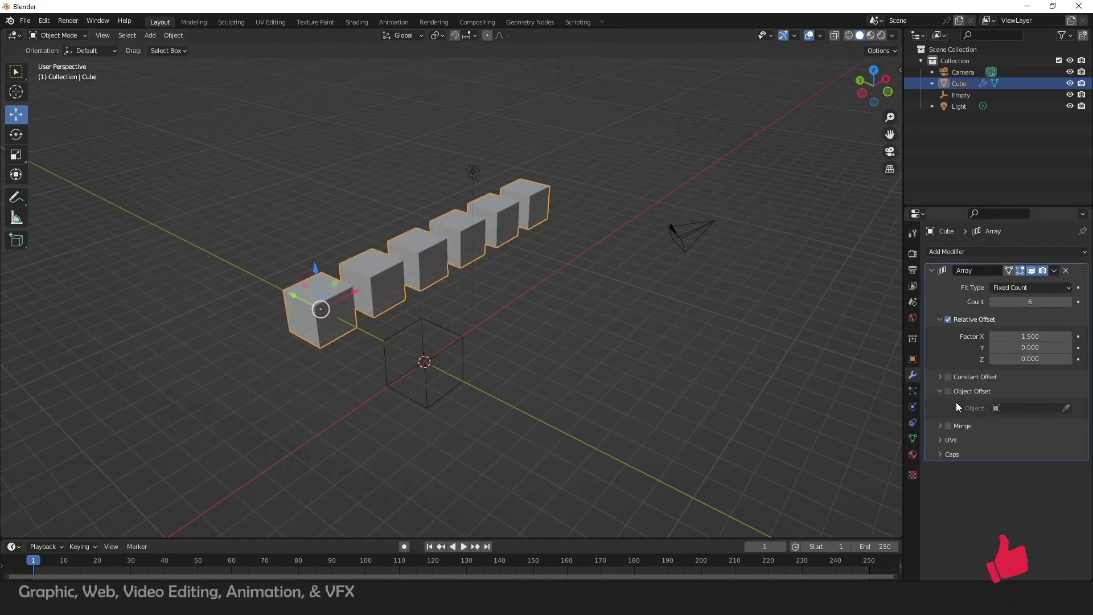
{"action": "left_click", "coordinate": [1066, 408]}
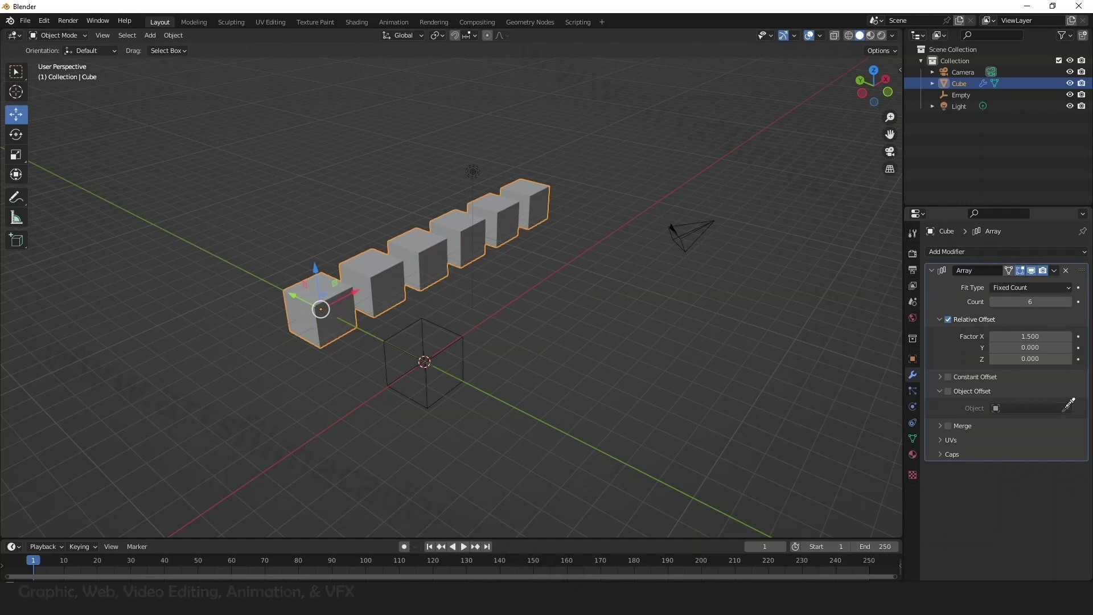
{"action": "left_click", "coordinate": [453, 339]}
{"action": "left_click", "coordinate": [949, 391]}
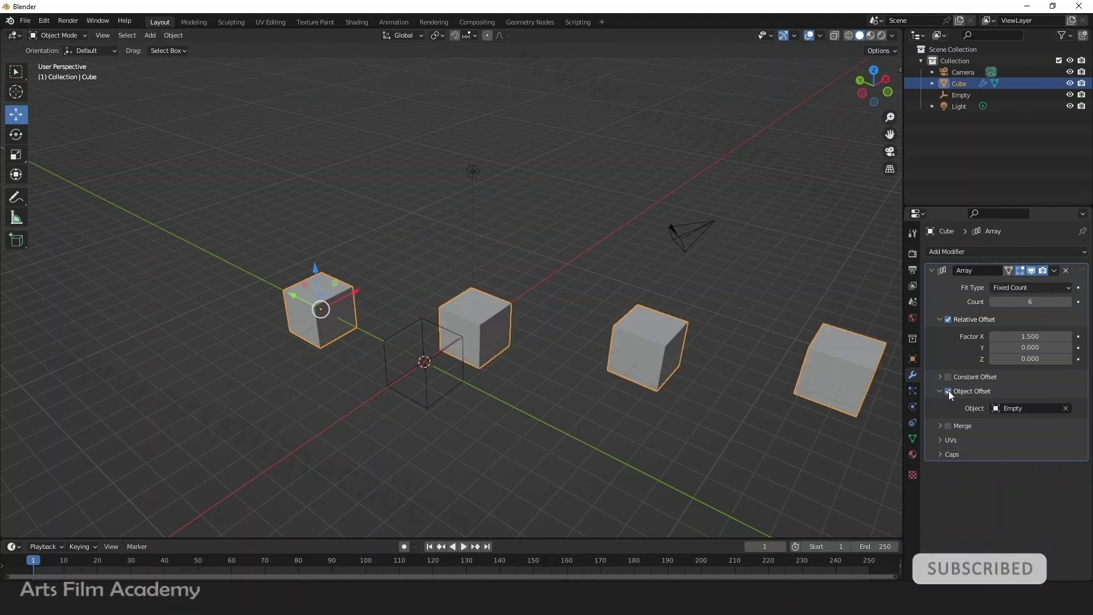
{"action": "left_click", "coordinate": [949, 319]}
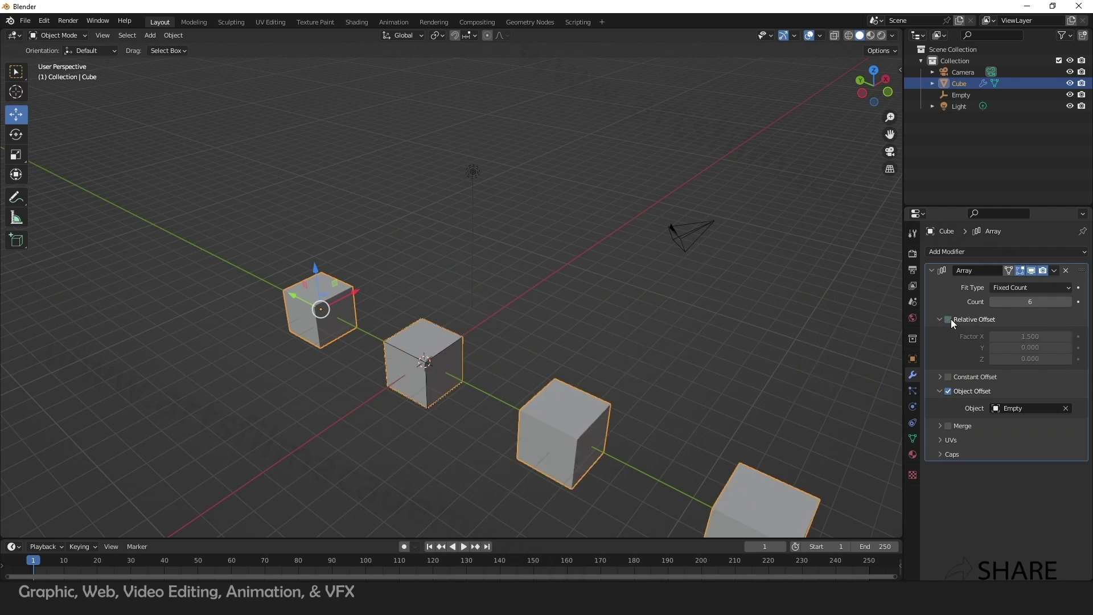
{"action": "middle_click_drag", "start_coordinate": [555, 394], "coordinate": [398, 396]}
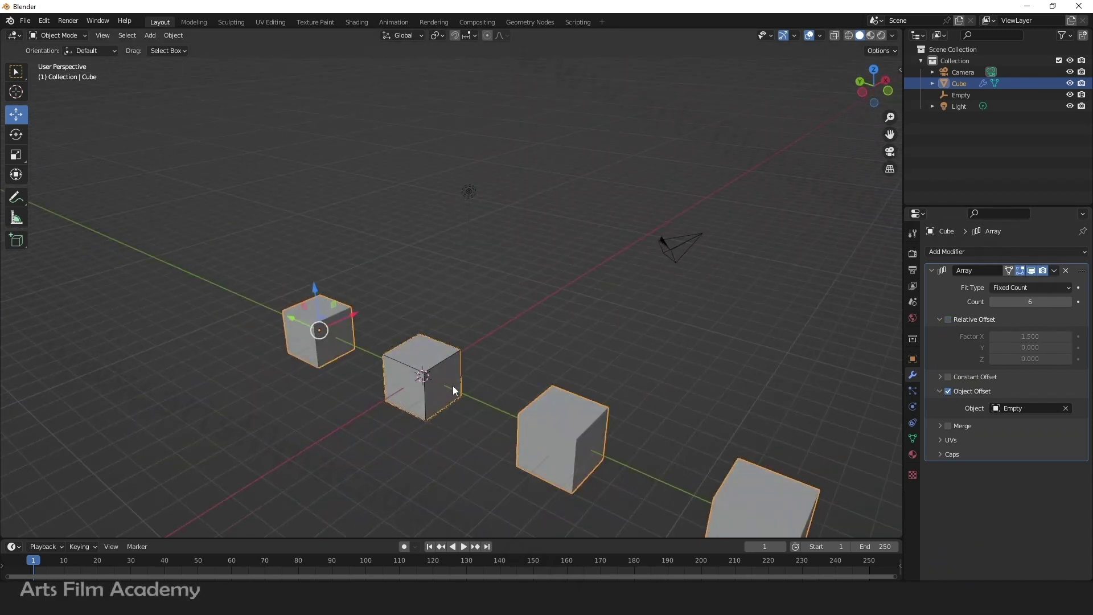
Step: Rotate the empty about -60.3° around the Z axis to bend the array copies into a ring
{"action": "left_click", "coordinate": [959, 95]}
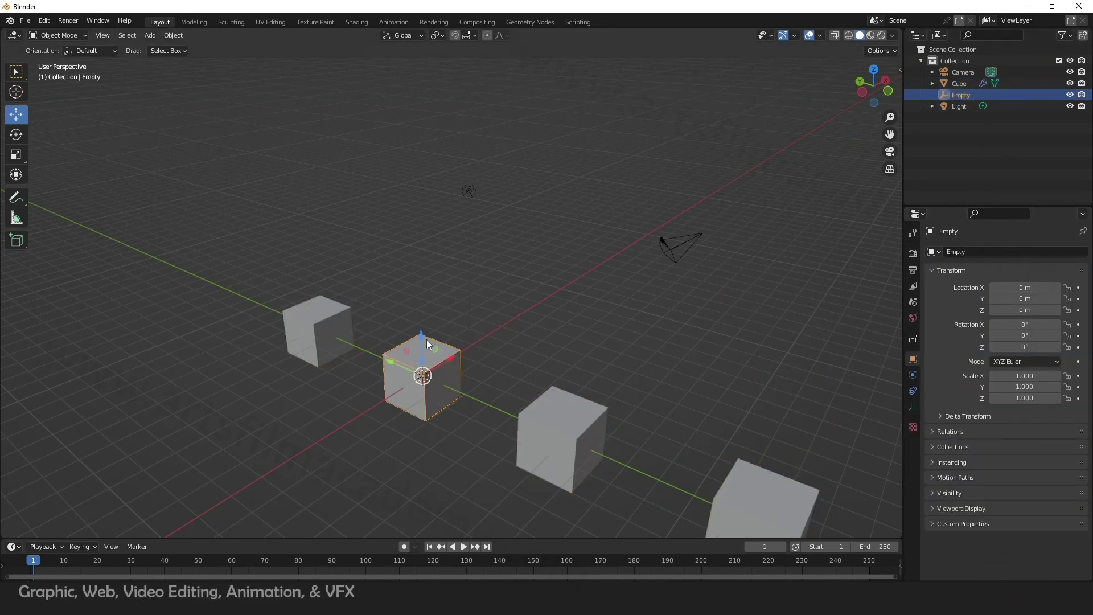
{"action": "left_click", "coordinate": [15, 134]}
{"action": "left_click_drag", "start_coordinate": [454, 403], "coordinate": [416, 406]}
{"action": "middle_click_drag", "start_coordinate": [508, 334], "coordinate": [448, 377]}
{"action": "left_click_drag", "start_coordinate": [464, 379], "coordinate": [475, 362]}
{"action": "right_click", "coordinate": [476, 370]}
{"action": "middle_click_drag", "start_coordinate": [463, 418], "coordinate": [603, 438]}
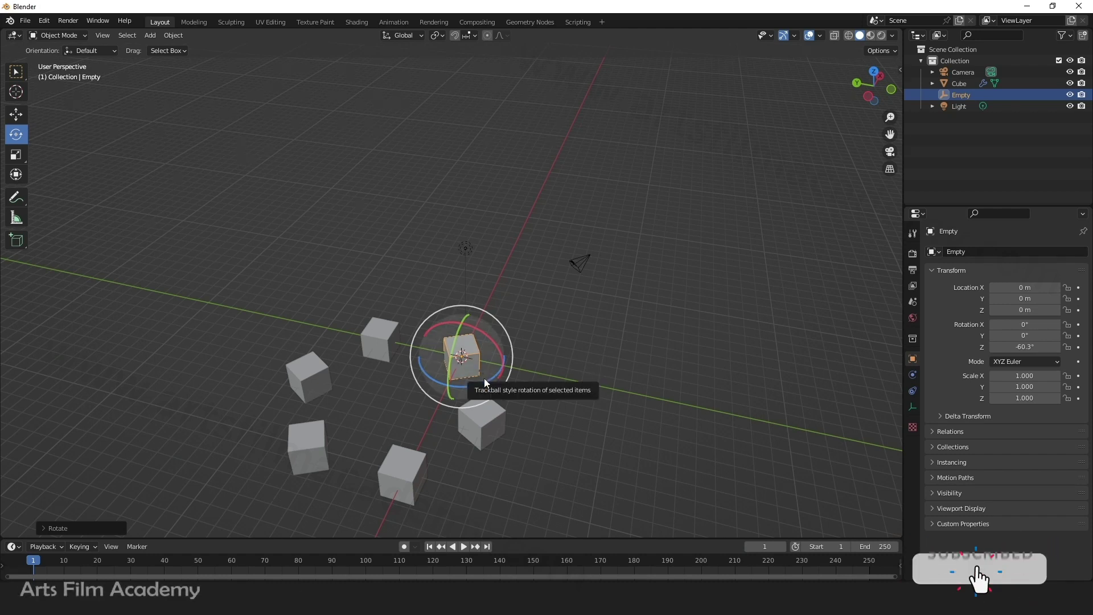
Step: Try a free rotation of the empty to preview how the array copies respond
{"action": "left_click_drag", "start_coordinate": [484, 378], "coordinate": [588, 312]}
{"action": "right_click", "coordinate": [530, 389]}
{"action": "middle_click_drag", "start_coordinate": [466, 422], "coordinate": [464, 455]}
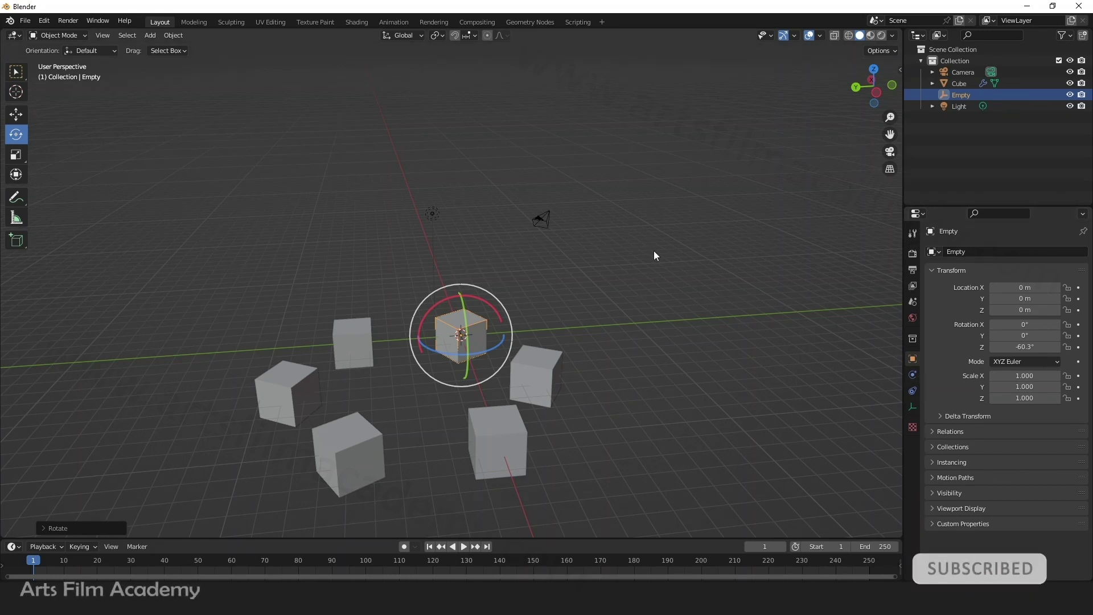
Step: Try an array count of 7 on the ring of cubes, and return it to 6
{"action": "middle_click_drag", "start_coordinate": [649, 318], "coordinate": [522, 351]}
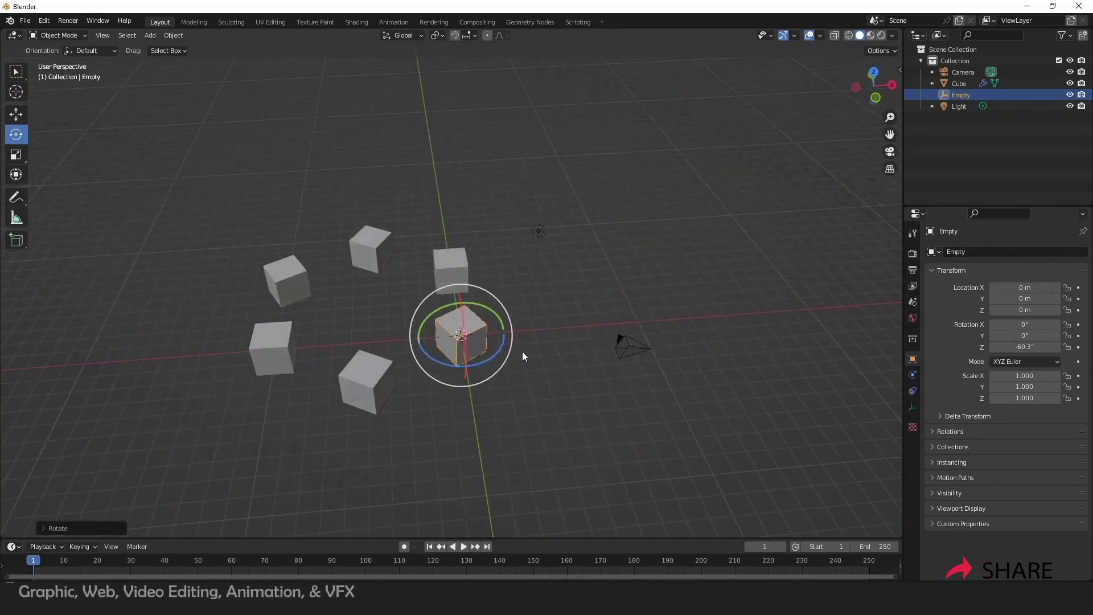
{"action": "left_click", "coordinate": [449, 267]}
{"action": "left_click", "coordinate": [912, 375]}
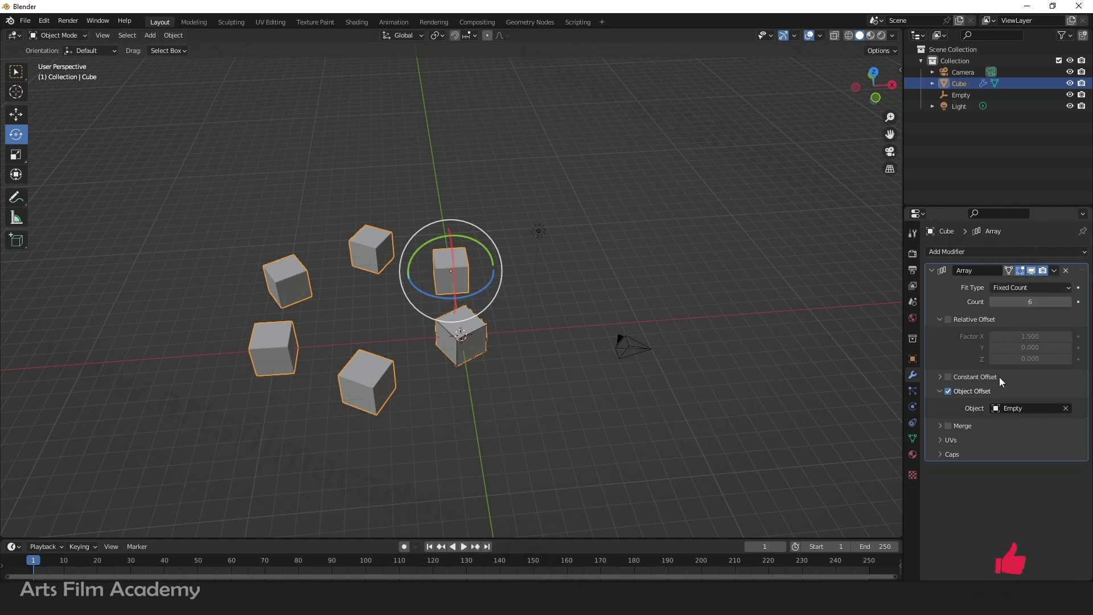
{"action": "left_click", "coordinate": [1067, 301]}
{"action": "left_click", "coordinate": [995, 302]}
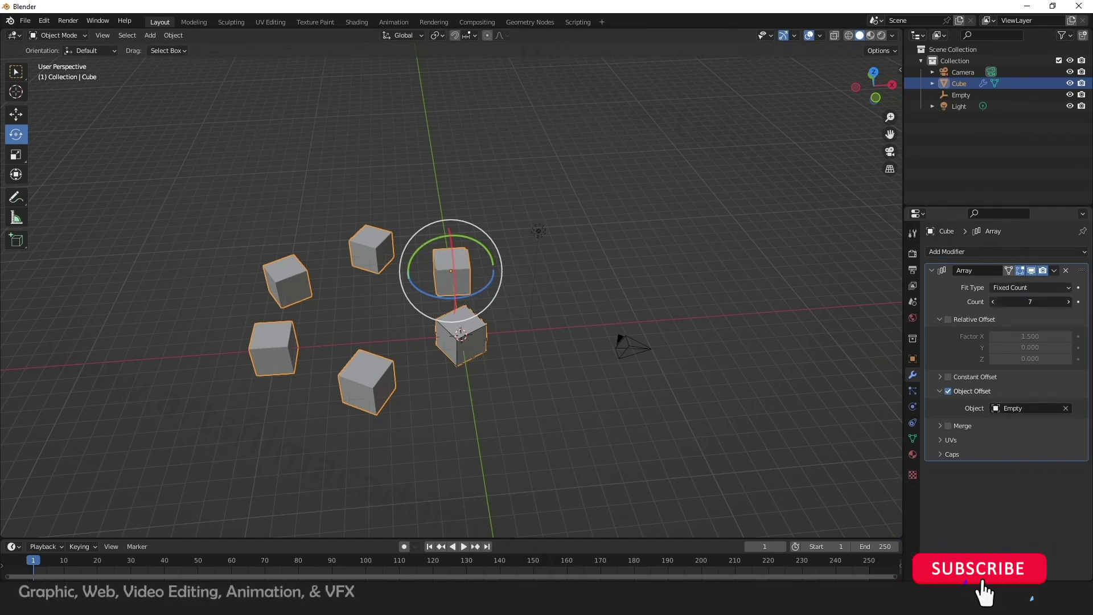
Step: Rotate the original cube slightly around the Z axis to reshape the ring, and inspect the array from several angles
{"action": "left_click_drag", "start_coordinate": [473, 292], "coordinate": [470, 297]}
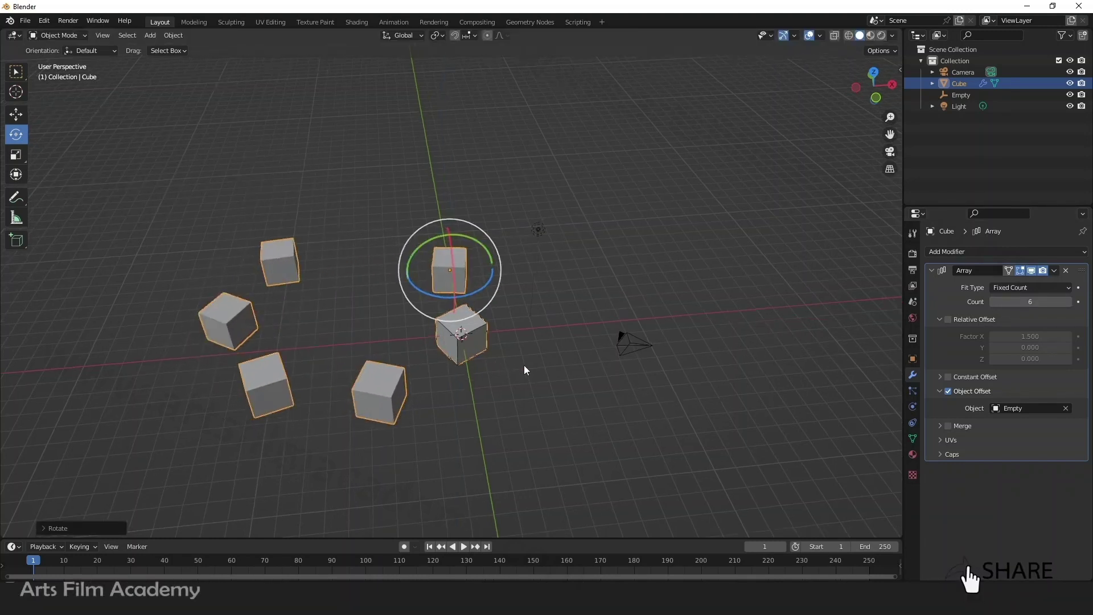
{"action": "middle_click_drag", "start_coordinate": [525, 370], "coordinate": [556, 391]}
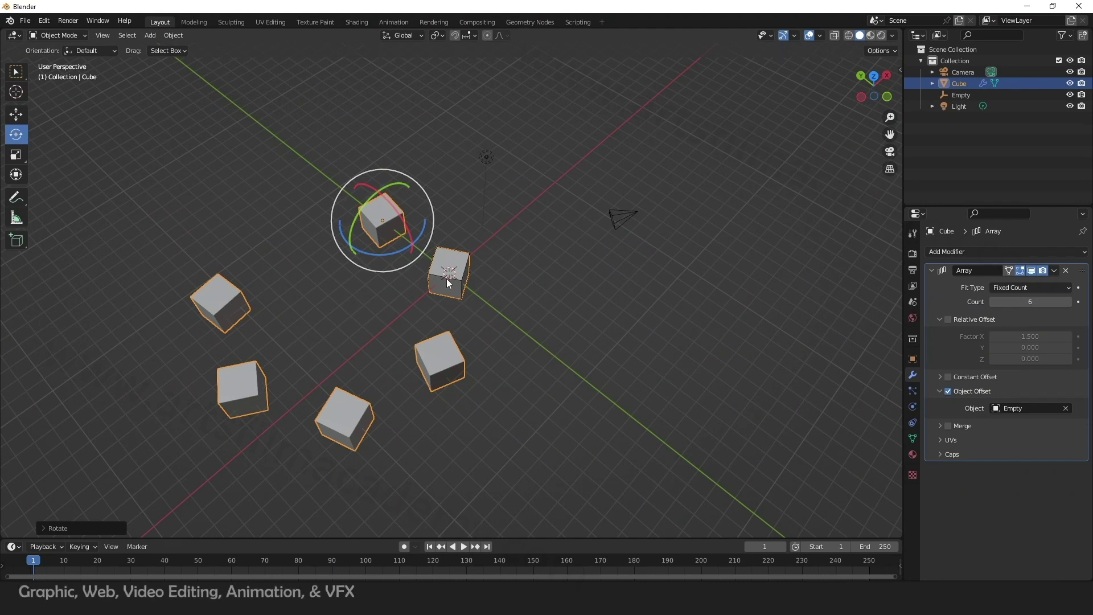
{"action": "middle_click_drag", "start_coordinate": [647, 313], "coordinate": [520, 286]}
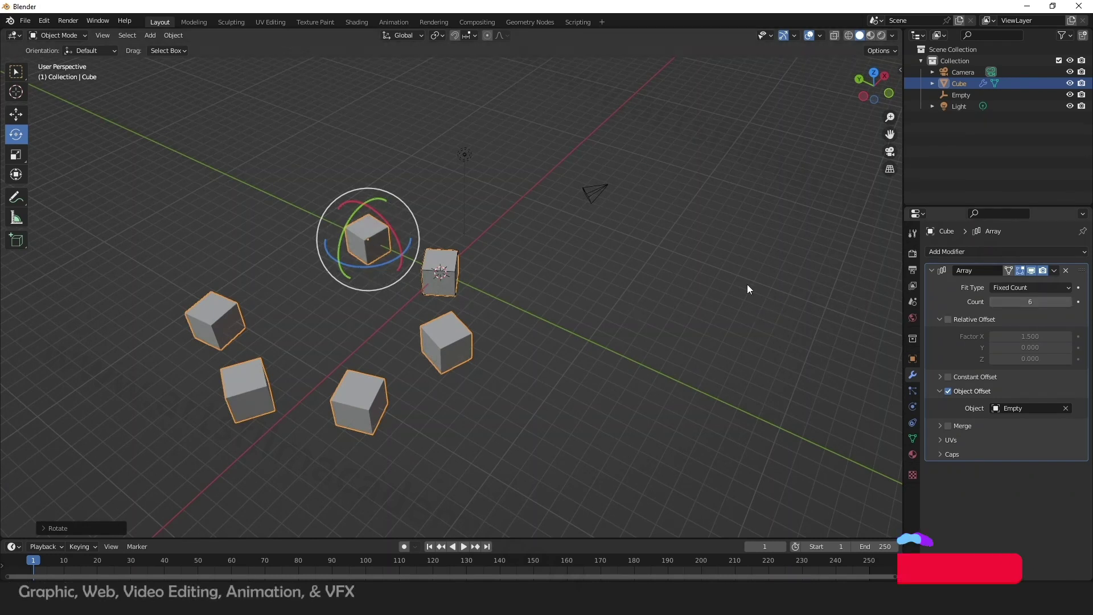
{"action": "middle_click_drag", "start_coordinate": [370, 289], "coordinate": [448, 318]}
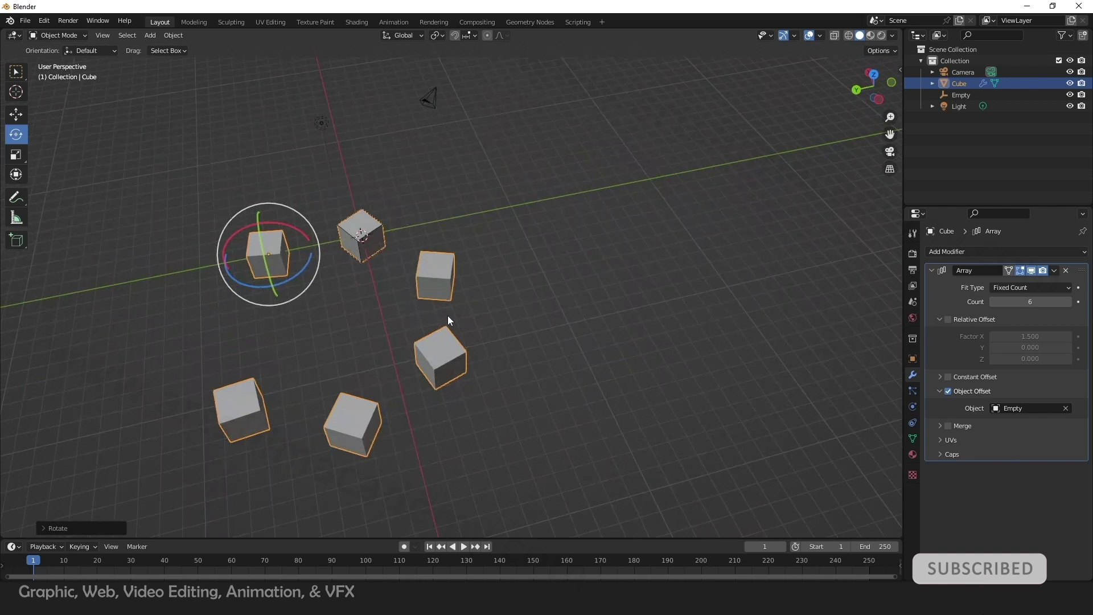
Step: Remove the Array modifier from the cube and deselect it
{"action": "left_click", "coordinate": [1054, 271]}
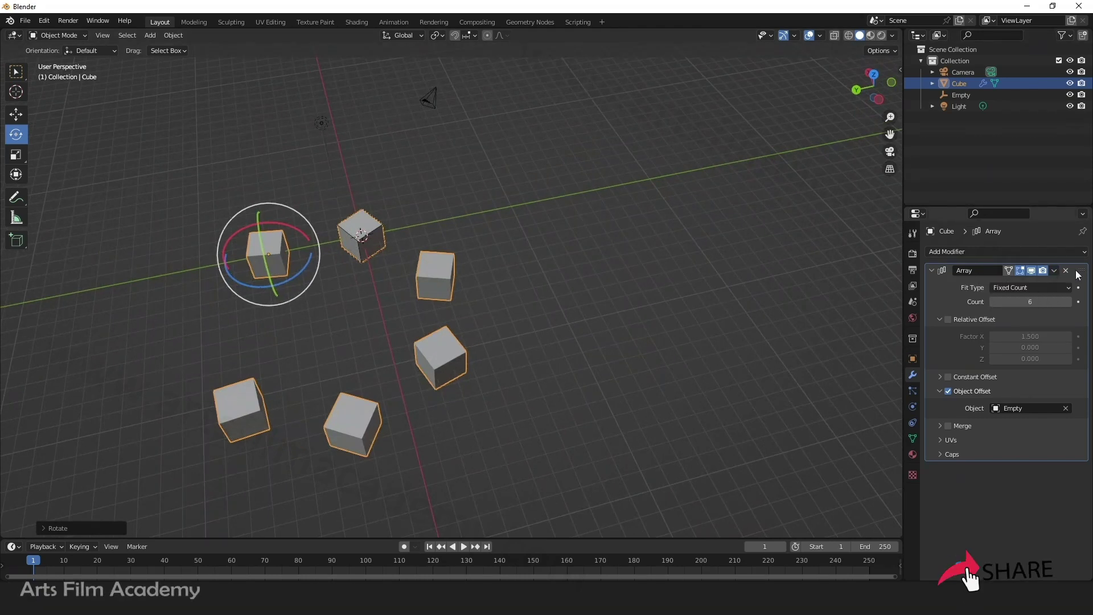
{"action": "left_click", "coordinate": [1066, 271]}
{"action": "left_click", "coordinate": [528, 283]}
{"action": "scroll", "coordinate": [194, 172], "scroll_direction": "up", "scroll_amount": 2}
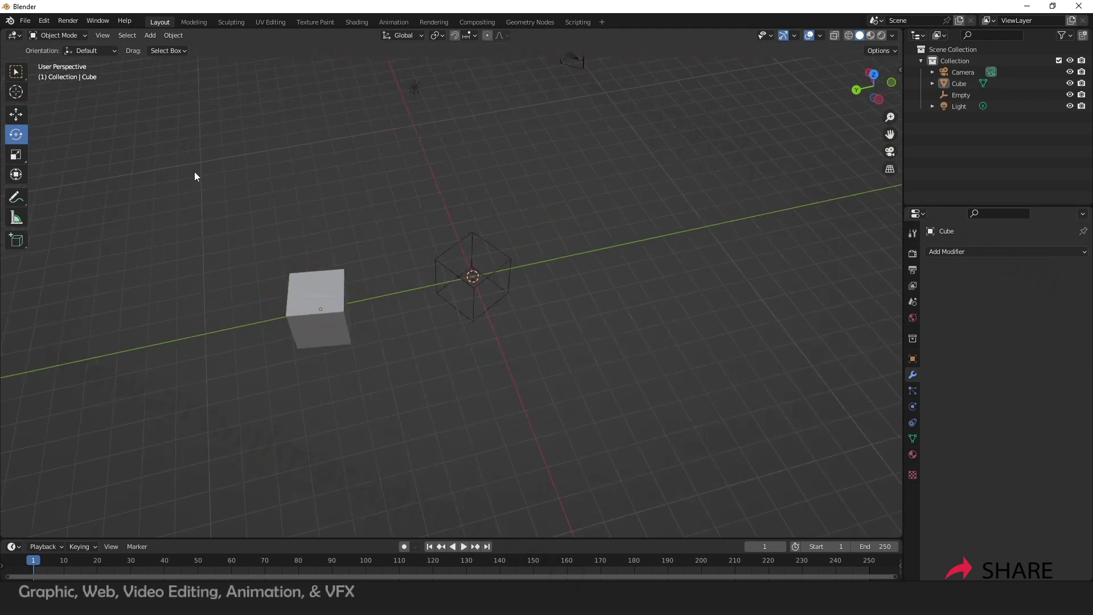
{"action": "scroll", "coordinate": [488, 295], "scroll_direction": "down", "scroll_amount": 3}
Step: Start a new default scene without saving the changes to the current file
{"action": "left_click", "coordinate": [25, 21]}
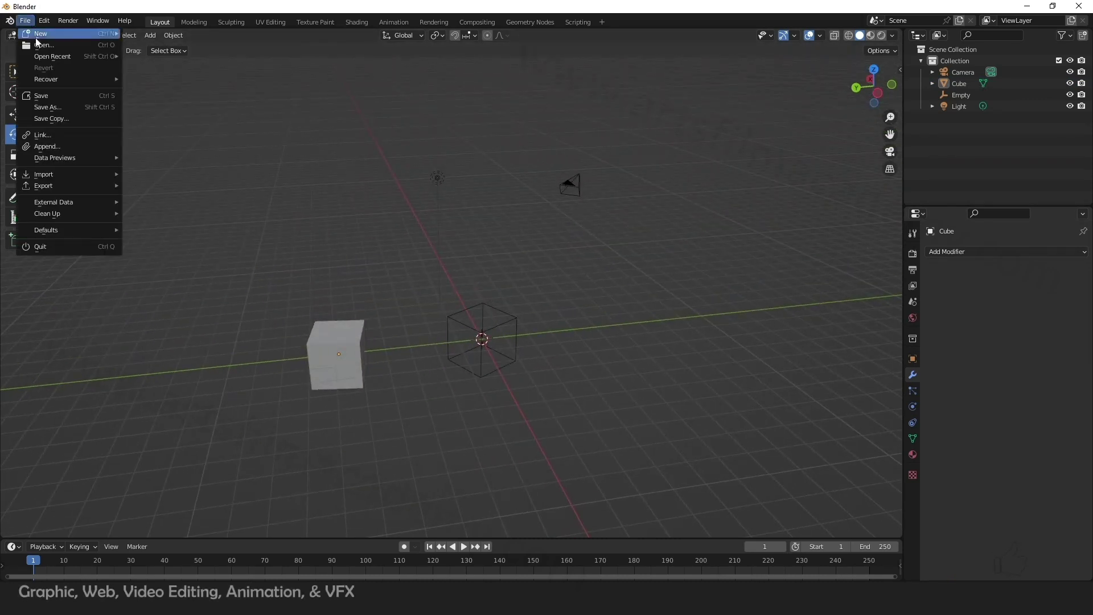
{"action": "mouse_move", "coordinate": [63, 33]}
{"action": "left_click", "coordinate": [189, 39]}
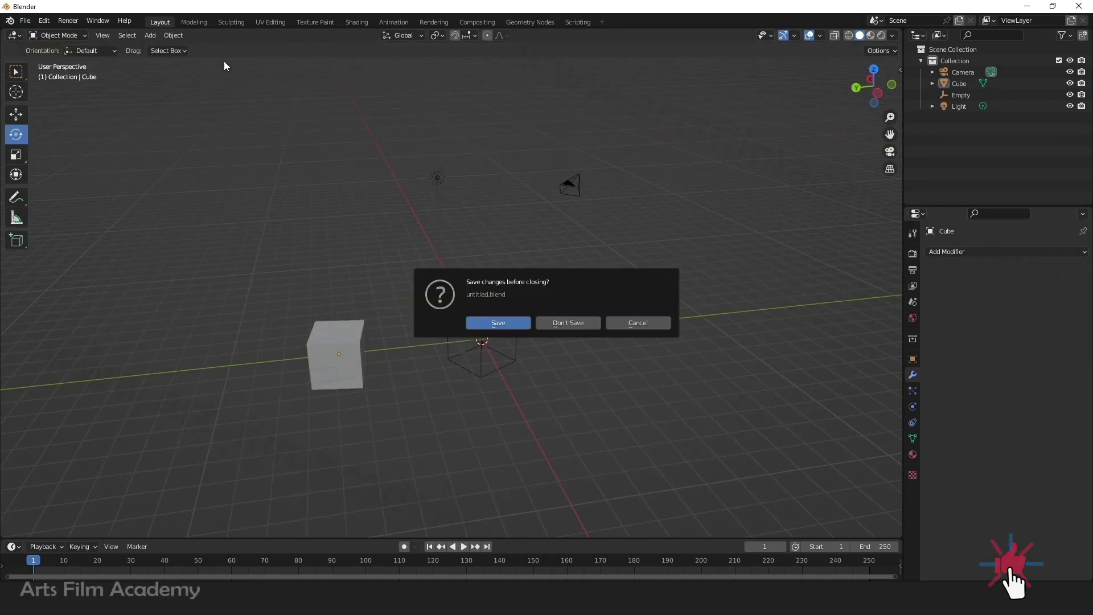
{"action": "left_click", "coordinate": [571, 325]}
Step: Move the default cube along the X axis to about -4.59 m
{"action": "scroll", "coordinate": [393, 285], "scroll_direction": "up", "scroll_amount": 4}
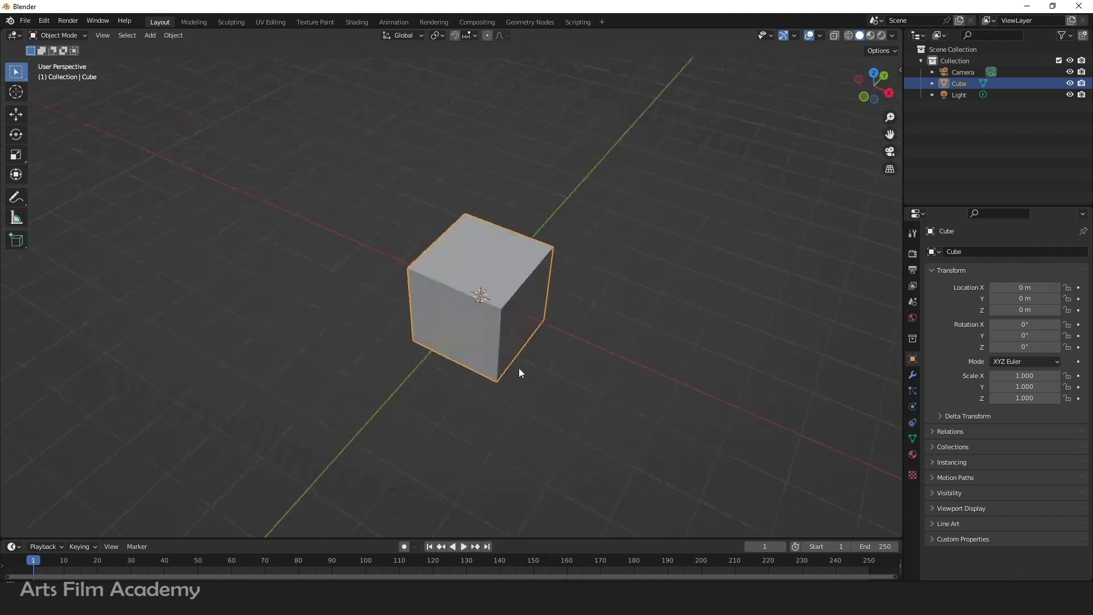
{"action": "middle_click_drag", "start_coordinate": [518, 368], "coordinate": [538, 366]}
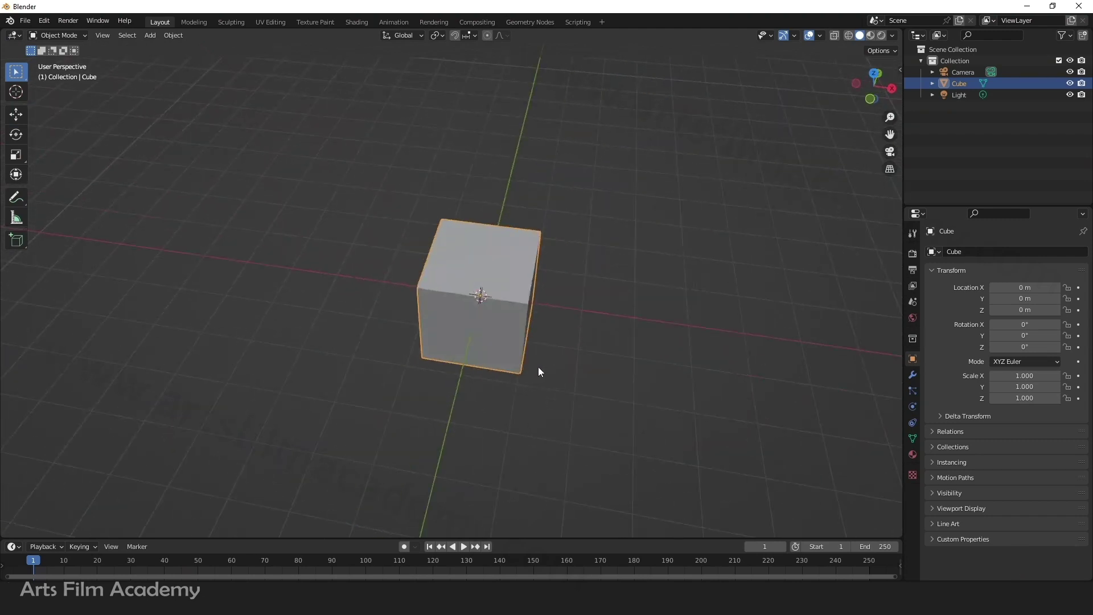
{"action": "left_click", "coordinate": [23, 112]}
{"action": "left_click_drag", "start_coordinate": [551, 308], "coordinate": [373, 284]}
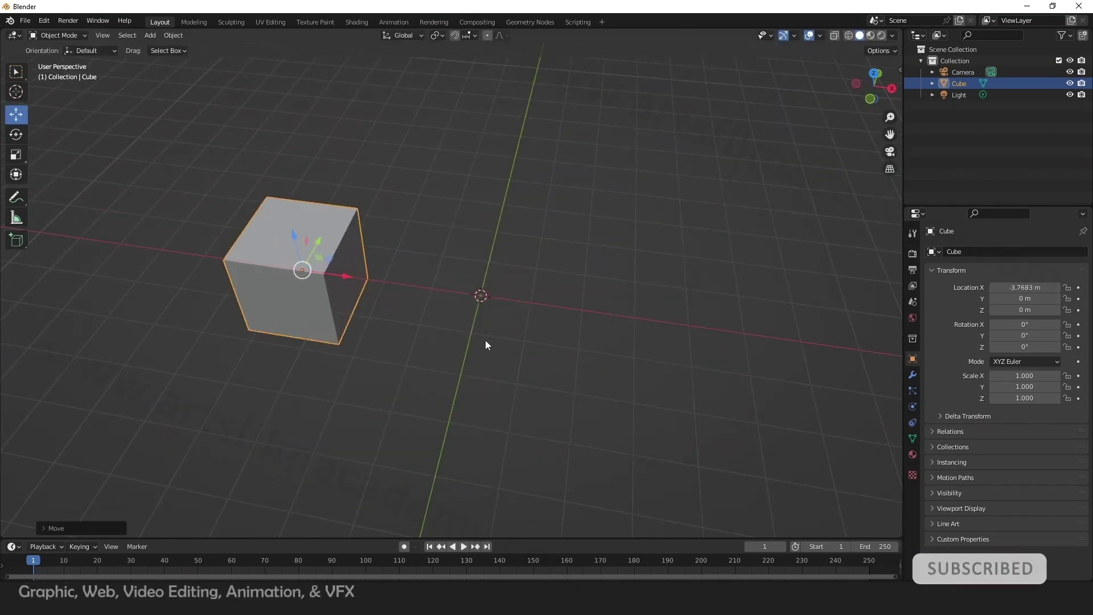
{"action": "middle_click_drag", "start_coordinate": [485, 341], "coordinate": [373, 307]}
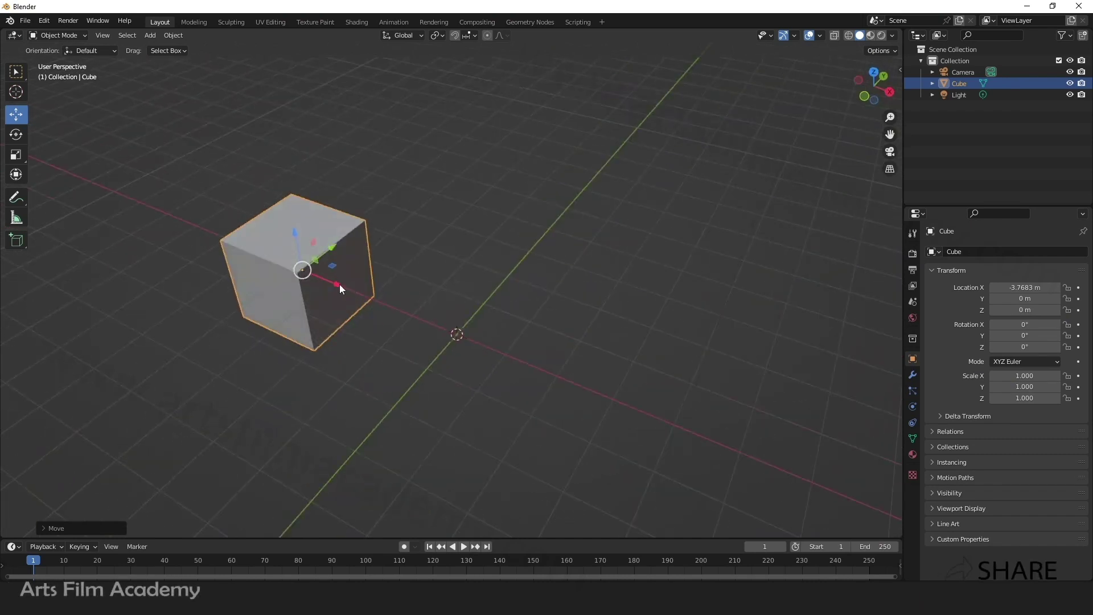
{"action": "left_click_drag", "start_coordinate": [339, 284], "coordinate": [307, 269]}
Step: Scale the cube down to a small block of about 0.583 in X, 0.484 in Y and 0.395 in Z
{"action": "left_click", "coordinate": [16, 154]}
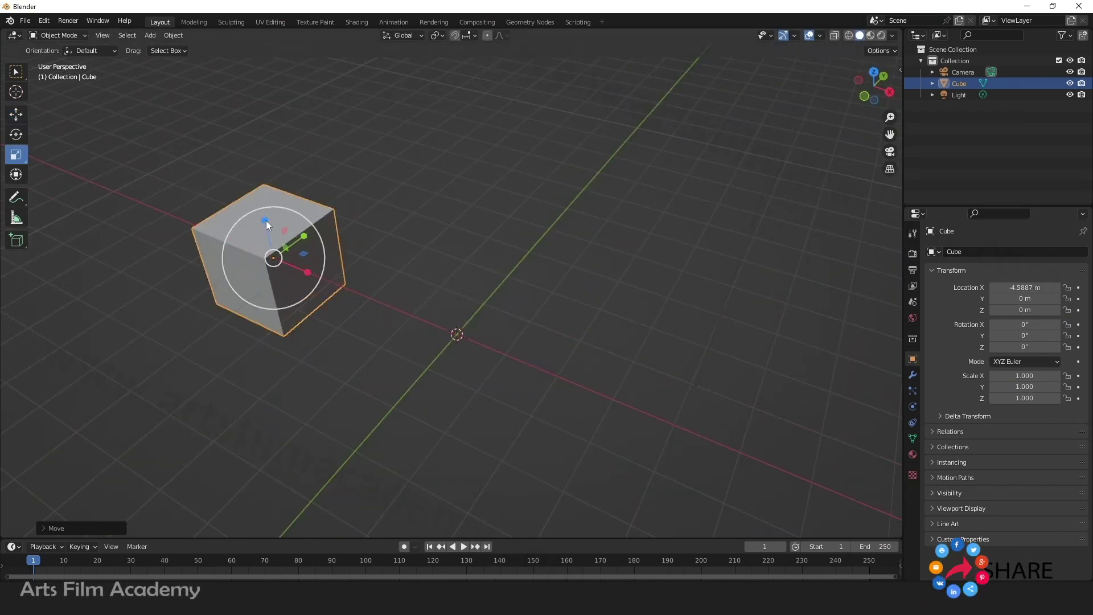
{"action": "left_click_drag", "start_coordinate": [265, 220], "coordinate": [369, 188]}
{"action": "middle_click_drag", "start_coordinate": [387, 267], "coordinate": [398, 326]}
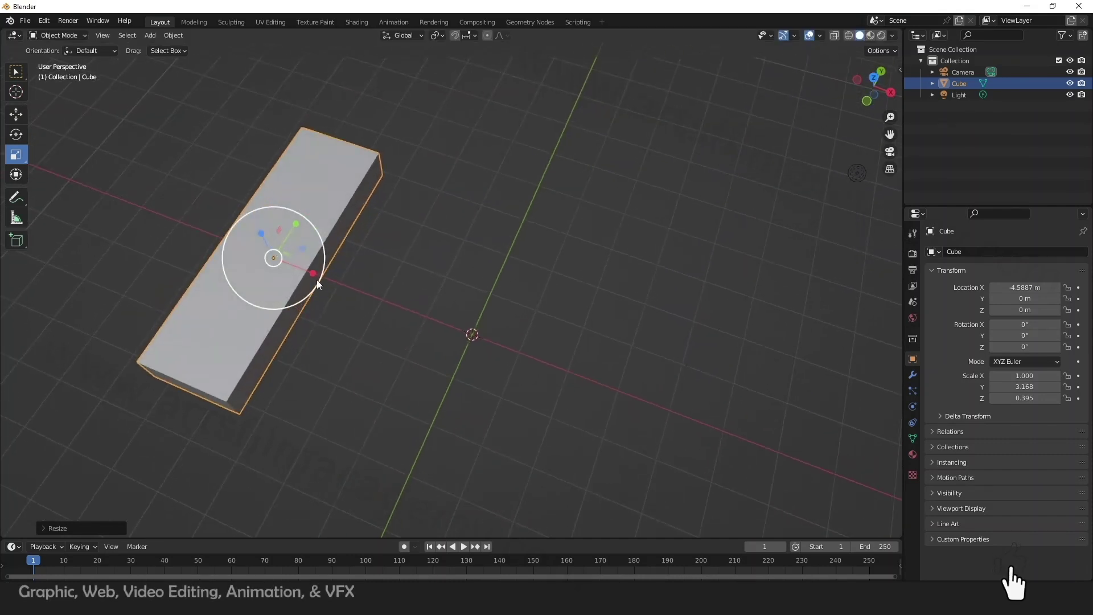
{"action": "left_click_drag", "start_coordinate": [316, 281], "coordinate": [295, 265]}
{"action": "middle_click_drag", "start_coordinate": [295, 264], "coordinate": [259, 257]}
{"action": "left_click_drag", "start_coordinate": [320, 254], "coordinate": [278, 258]}
{"action": "middle_click_drag", "start_coordinate": [277, 258], "coordinate": [425, 324]}
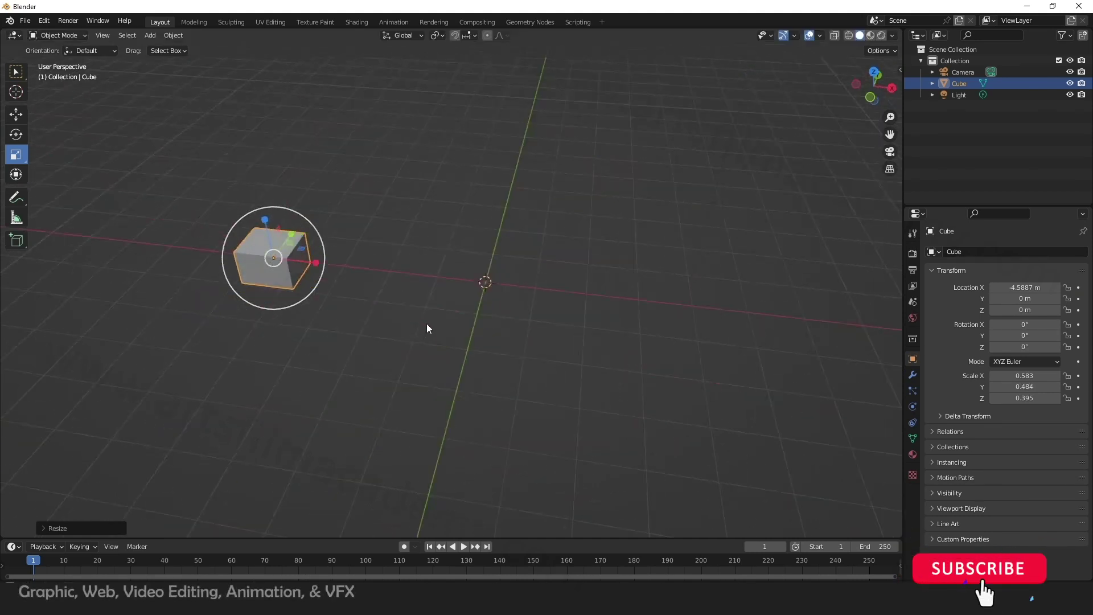
Step: Set the small block's origin to the 3D cursor at the world centre
{"action": "left_click", "coordinate": [16, 115]}
{"action": "middle_click_drag", "start_coordinate": [76, 152], "coordinate": [319, 339]}
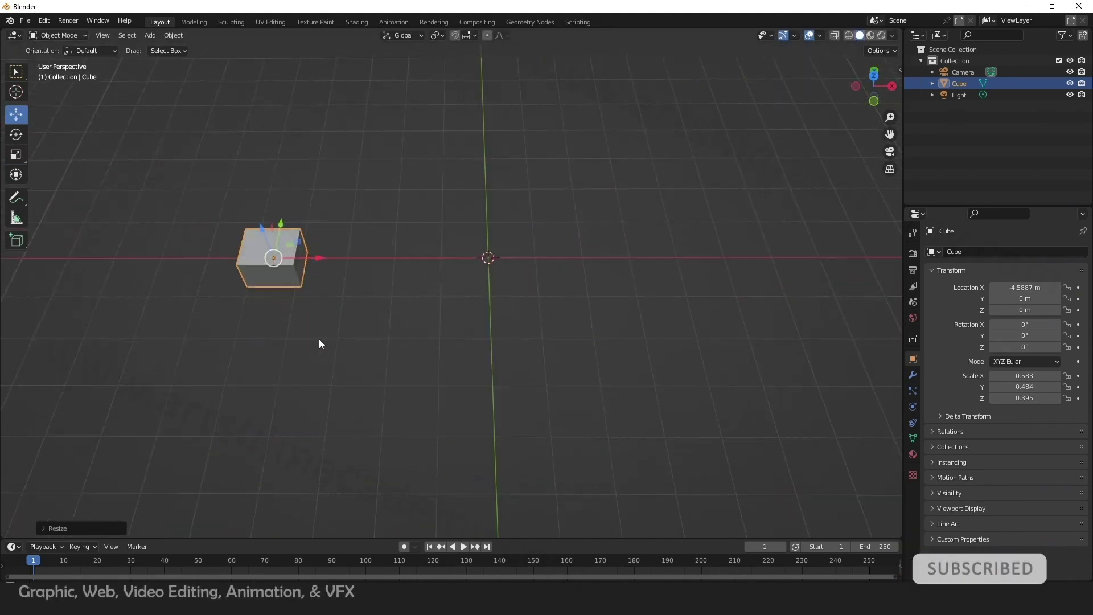
{"action": "left_click", "coordinate": [321, 308]}
{"action": "left_click", "coordinate": [274, 257]}
{"action": "middle_click_drag", "start_coordinate": [274, 258], "coordinate": [334, 350]}
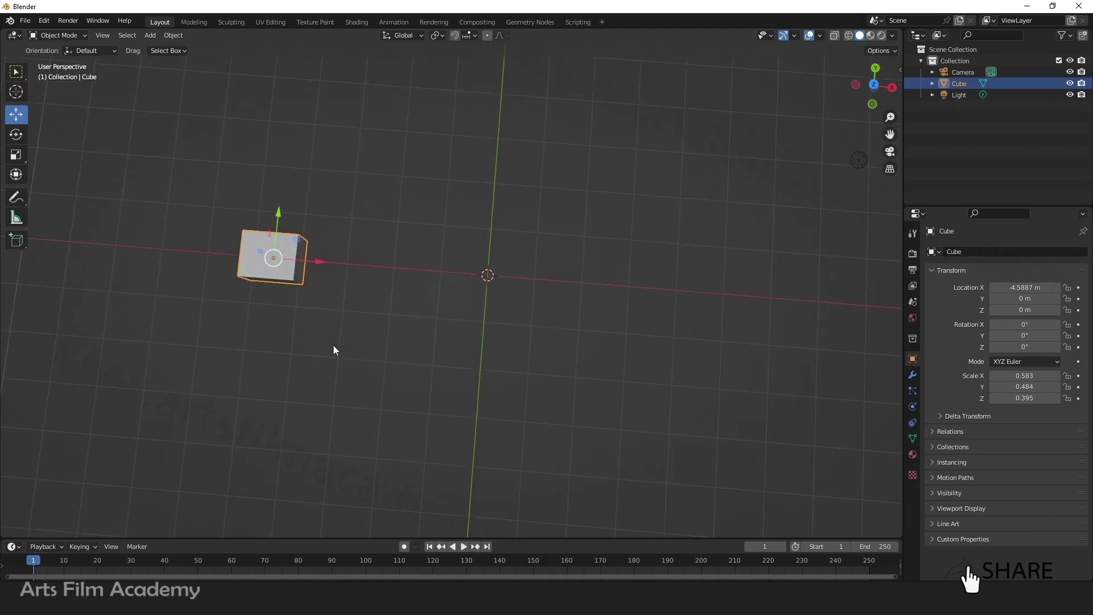
{"action": "middle_click_drag", "start_coordinate": [488, 277], "coordinate": [463, 259]}
{"action": "right_click", "coordinate": [281, 241]}
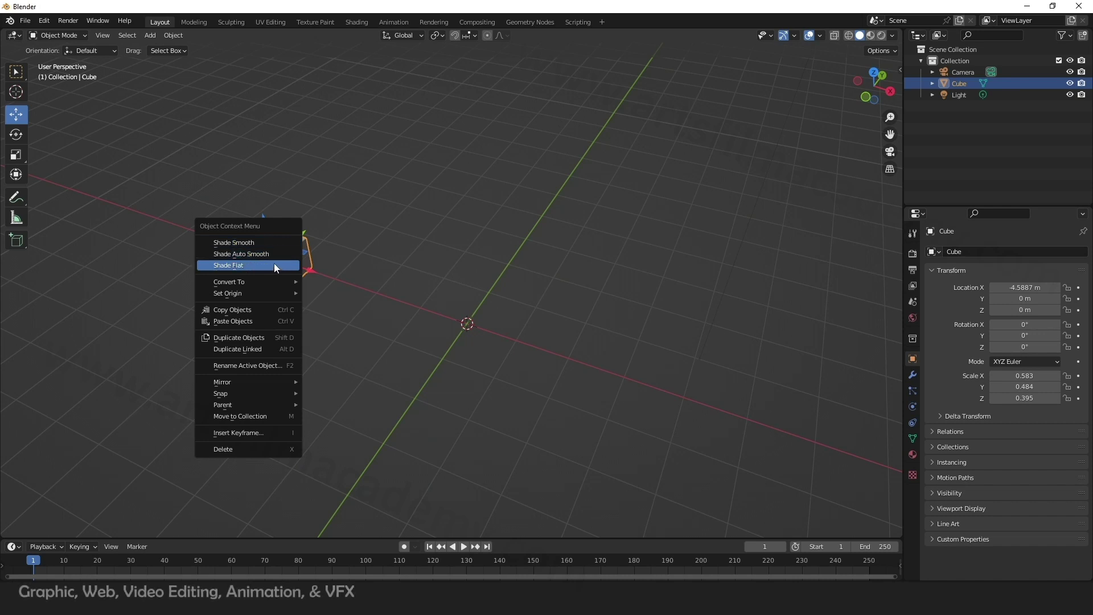
{"action": "mouse_move", "coordinate": [268, 292]}
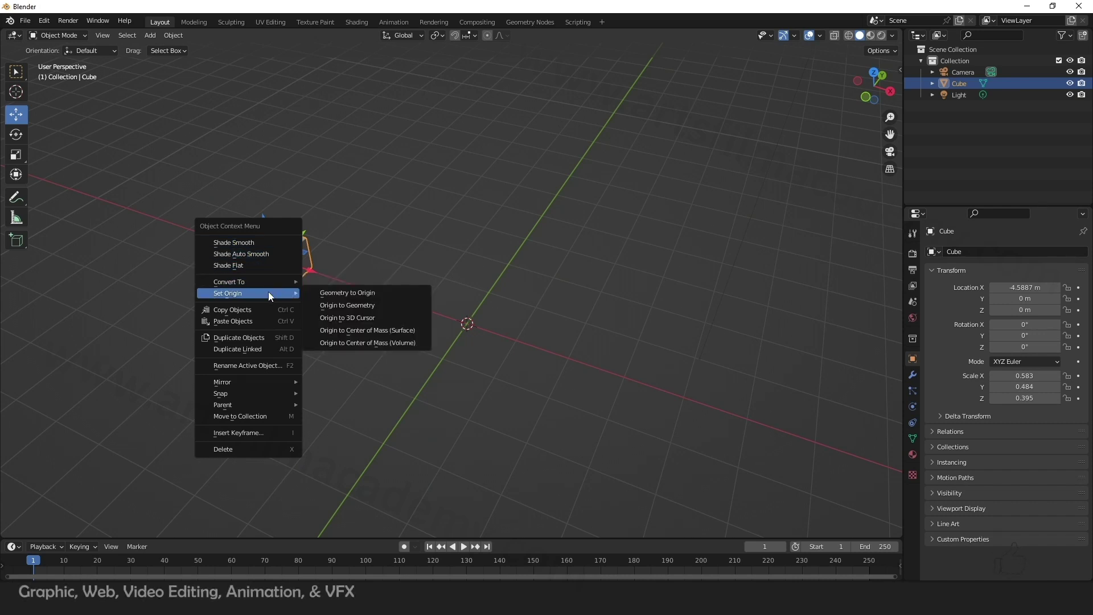
{"action": "left_click", "coordinate": [376, 318]}
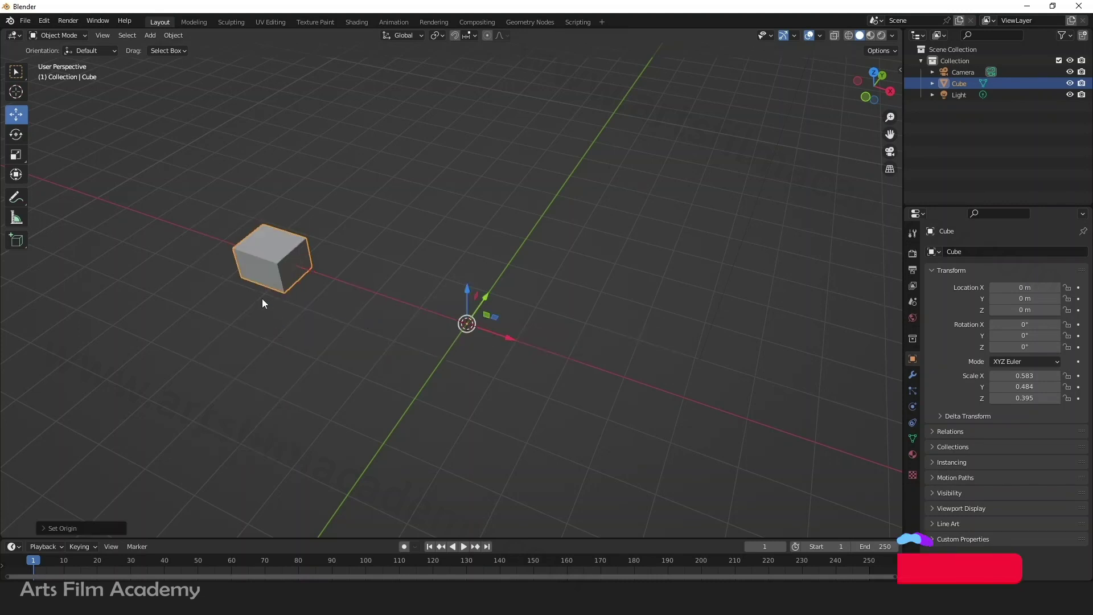
Step: Try rotating the block about the Z axis around its relocated origin
{"action": "middle_click_drag", "start_coordinate": [262, 303], "coordinate": [305, 336]}
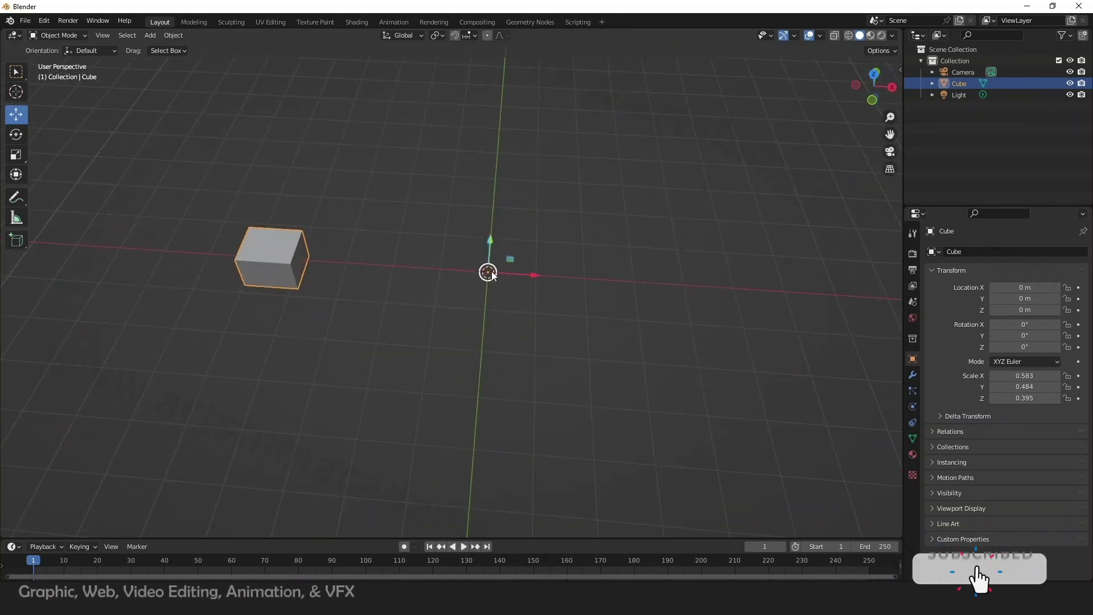
{"action": "middle_click_drag", "start_coordinate": [489, 274], "coordinate": [343, 315]}
{"action": "left_click", "coordinate": [342, 316]}
{"action": "left_click", "coordinate": [278, 247]}
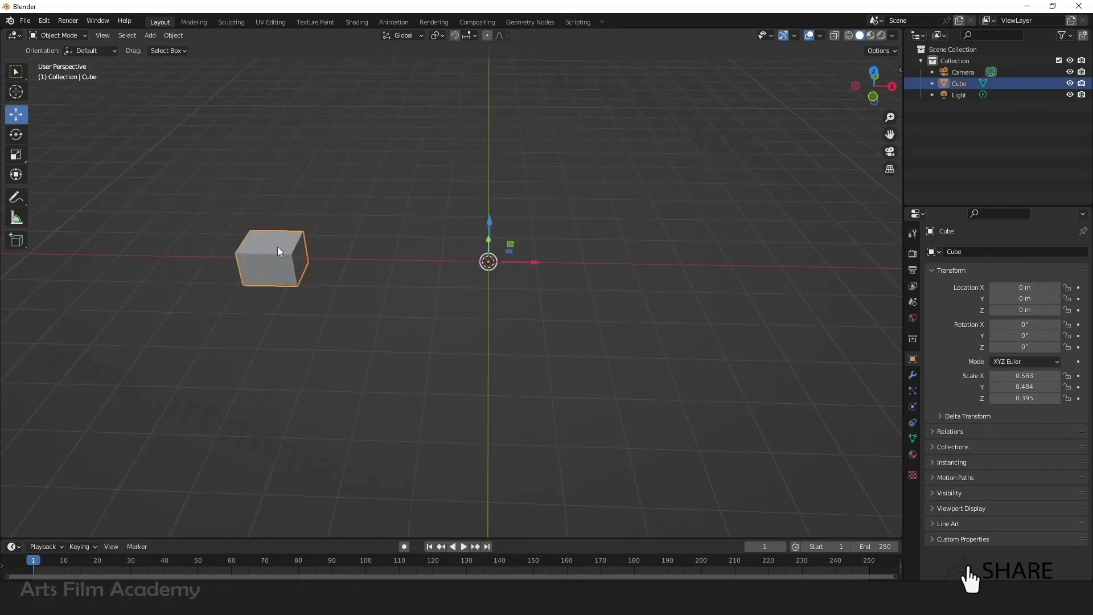
{"action": "left_click", "coordinate": [16, 135]}
{"action": "left_click_drag", "start_coordinate": [514, 281], "coordinate": [566, 276]}
{"action": "right_click", "coordinate": [566, 276]}
{"action": "left_click", "coordinate": [361, 302]}
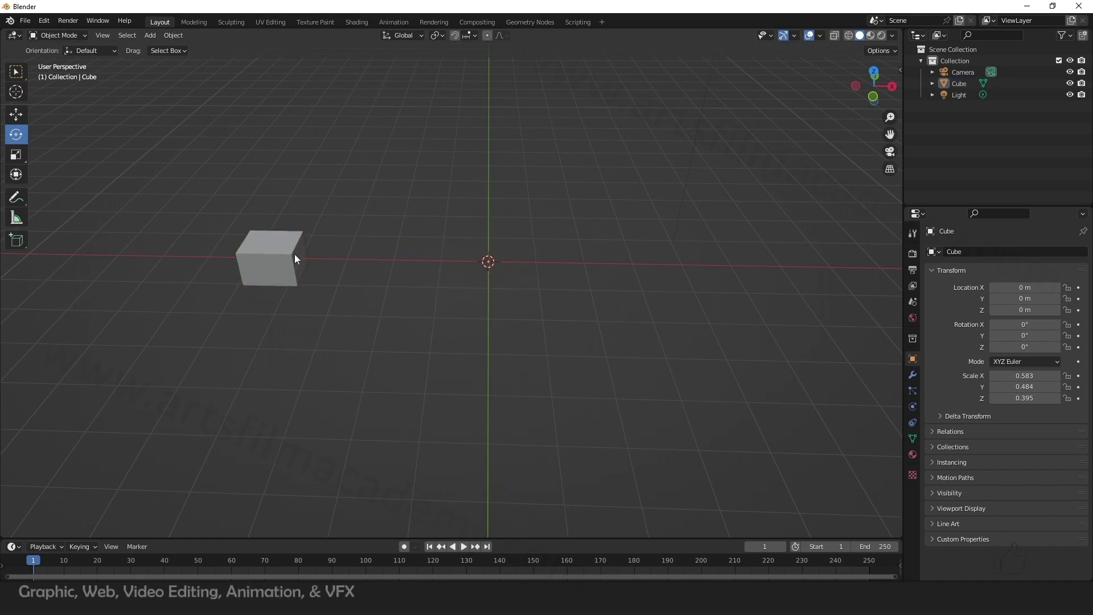
{"action": "left_click", "coordinate": [295, 256]}
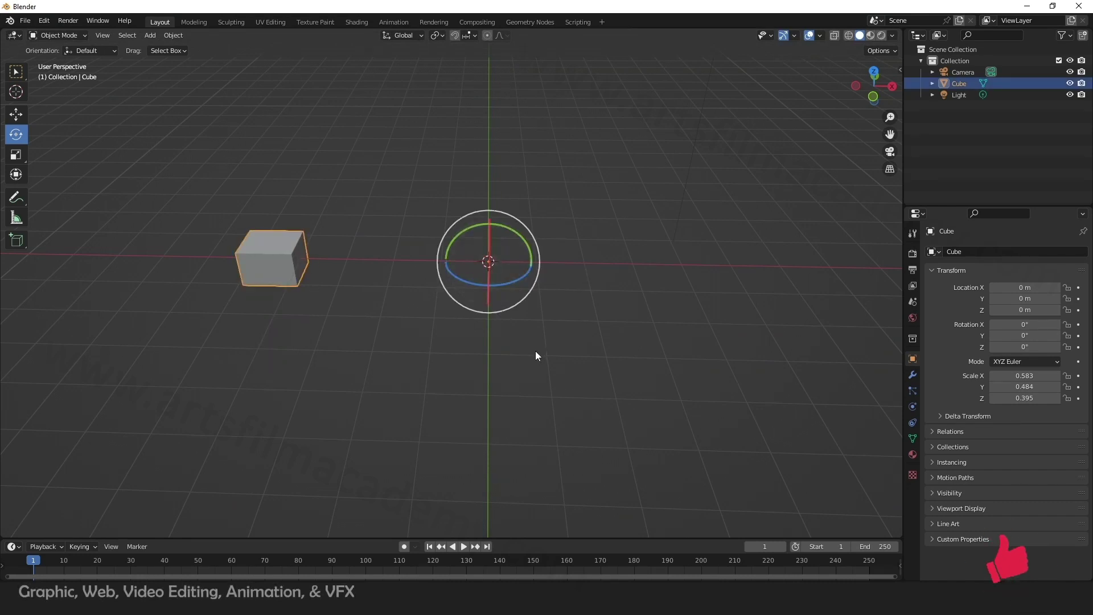
{"action": "left_click_drag", "start_coordinate": [513, 282], "coordinate": [569, 288]}
{"action": "right_click", "coordinate": [569, 288]}
Step: Move the block in the XZ plane so its origin is at about 0.75 m in X and 1.65 m in Z, and reselect it
{"action": "left_click", "coordinate": [16, 114]}
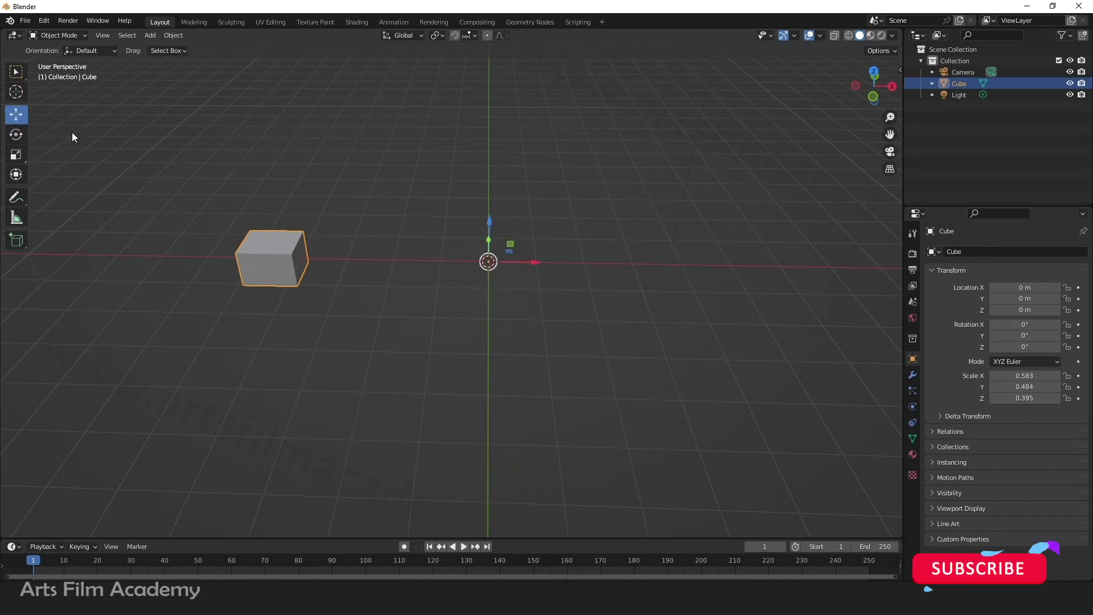
{"action": "left_click_drag", "start_coordinate": [511, 245], "coordinate": [550, 172]}
{"action": "left_click", "coordinate": [524, 204]}
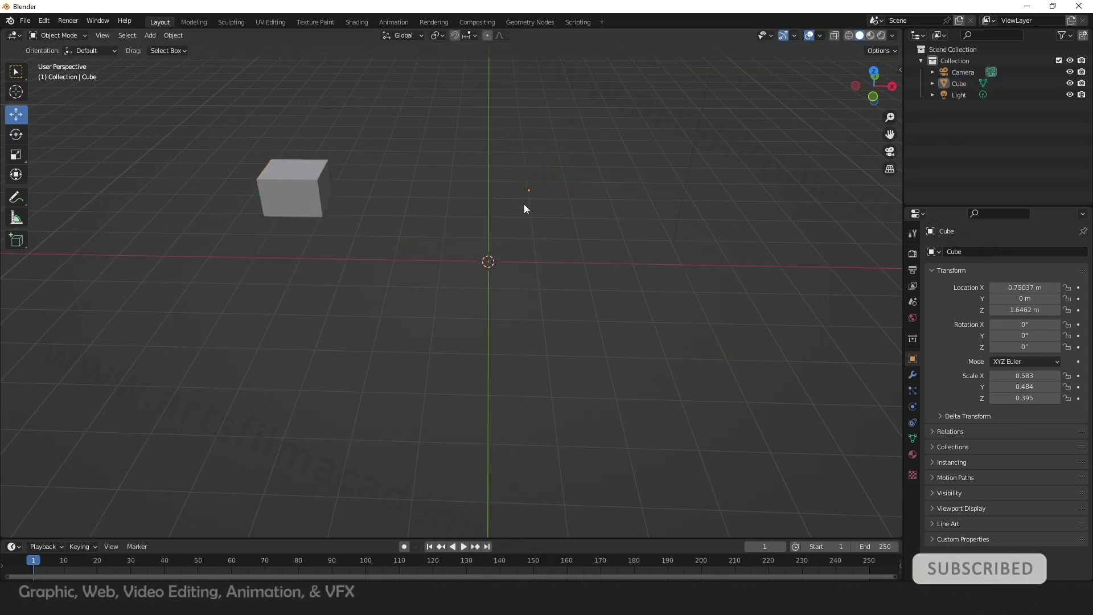
{"action": "left_click", "coordinate": [322, 189]}
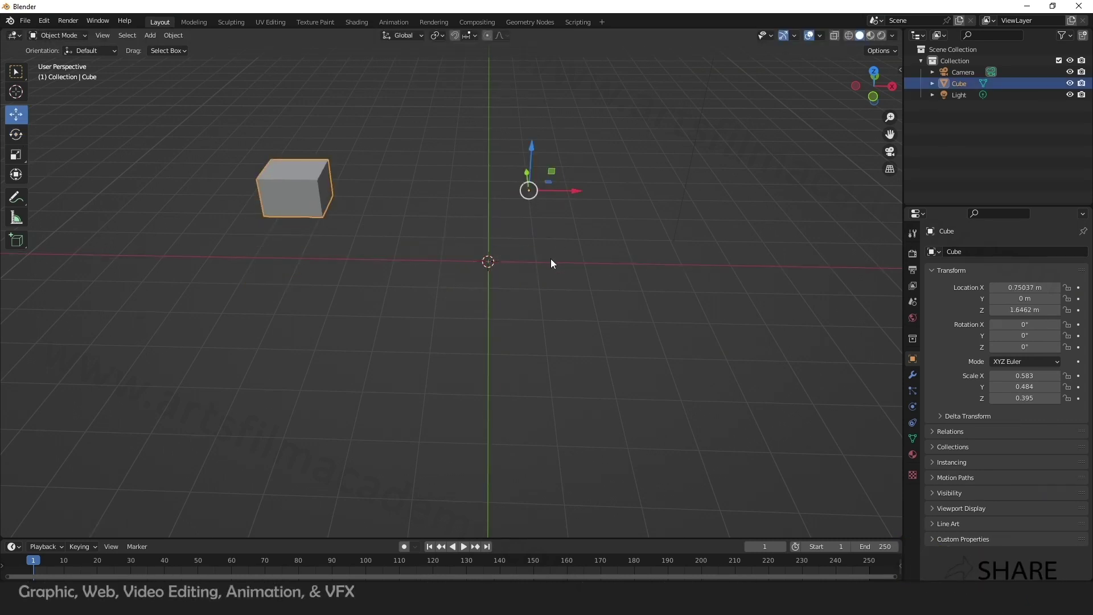
Step: Undo the block's move in the XZ plane and its selection
{"action": "key", "text": "ctrl+z"}
{"action": "key", "text": "ctrl+z"}
{"action": "key", "text": "ctrl+z"}
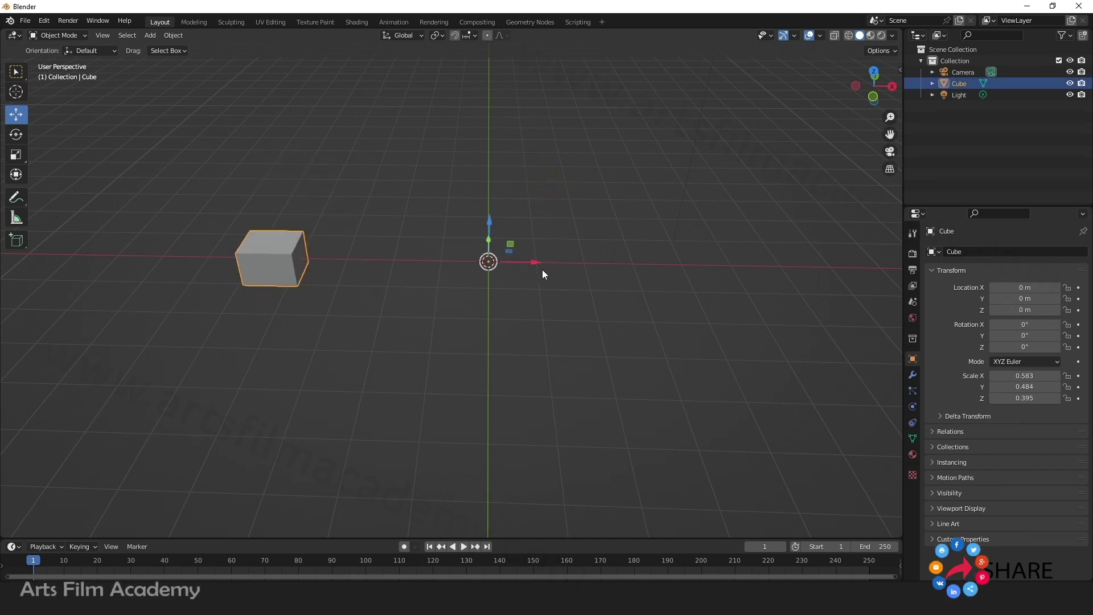
{"action": "key", "text": "ctrl+z"}
Step: Add a cube-shaped empty at the world centre
{"action": "left_click", "coordinate": [152, 35]}
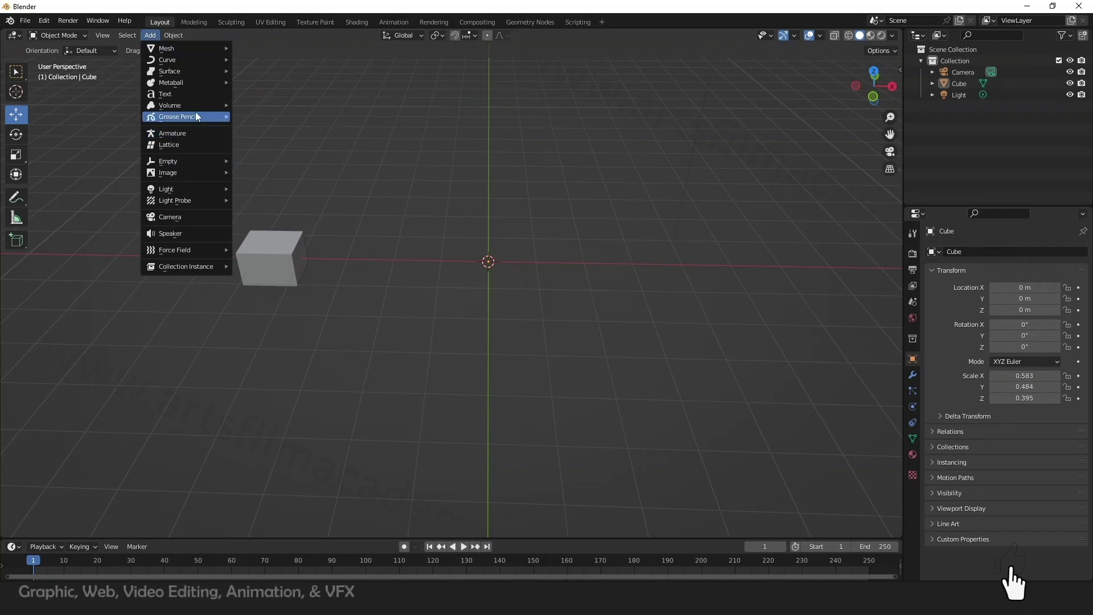
{"action": "mouse_move", "coordinate": [190, 162]}
{"action": "left_click", "coordinate": [275, 209]}
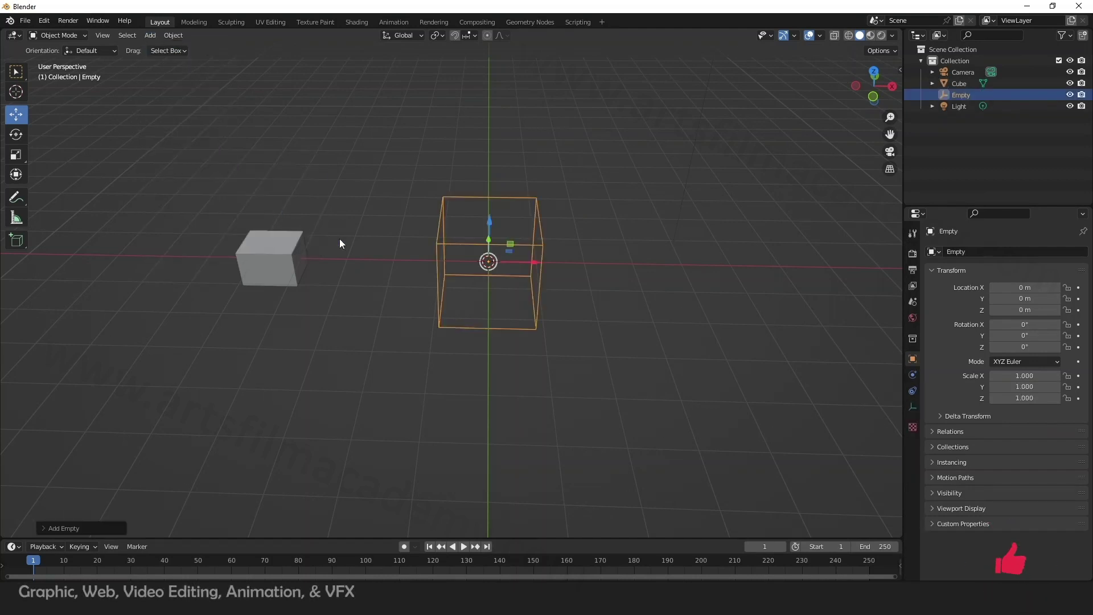
Step: Add an Array modifier to the small block
{"action": "left_click", "coordinate": [312, 296]}
{"action": "left_click", "coordinate": [274, 252]}
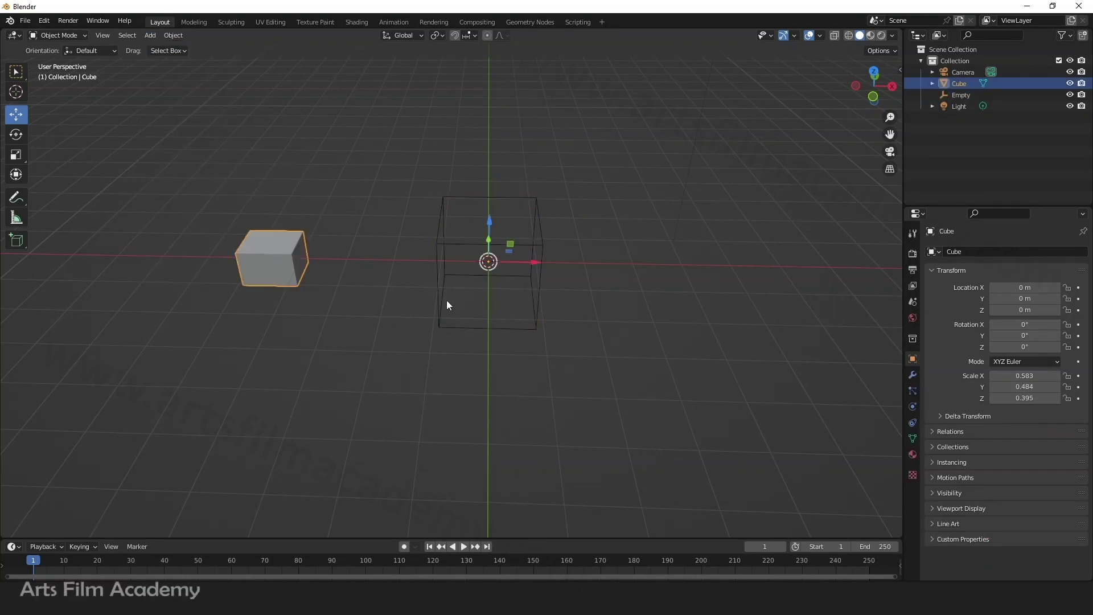
{"action": "left_click", "coordinate": [912, 375]}
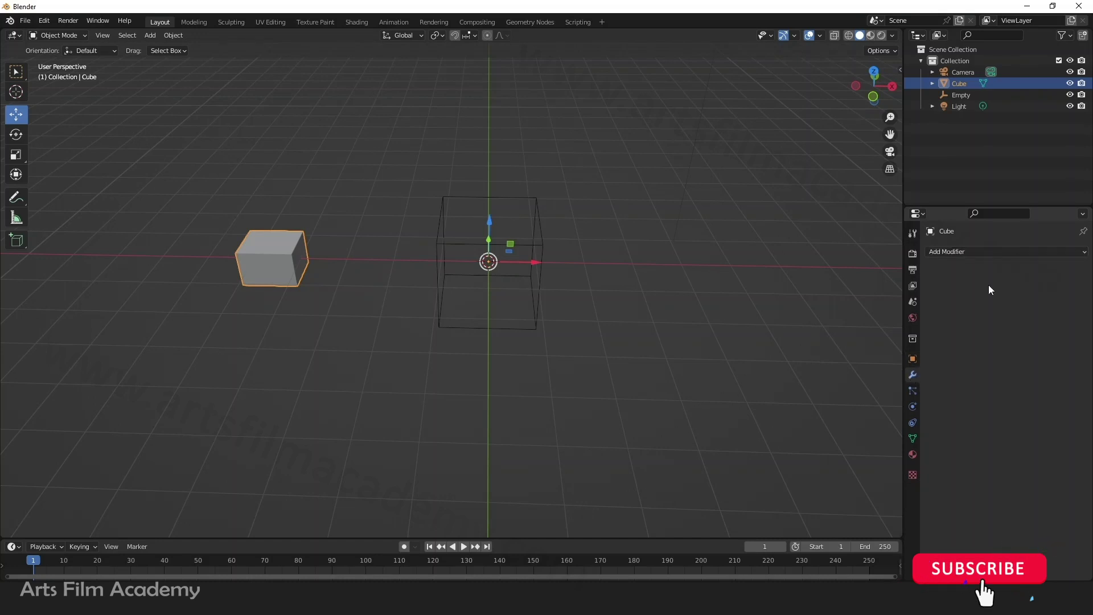
{"action": "left_click", "coordinate": [972, 252]}
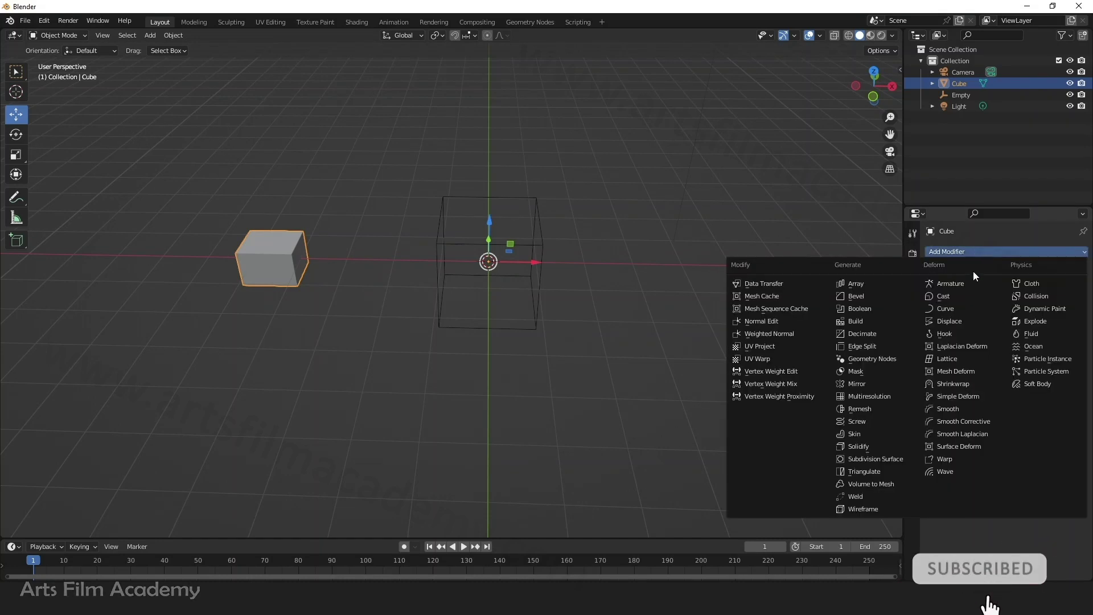
{"action": "left_click", "coordinate": [875, 285]}
{"action": "middle_click_drag", "start_coordinate": [857, 373], "coordinate": [714, 378]}
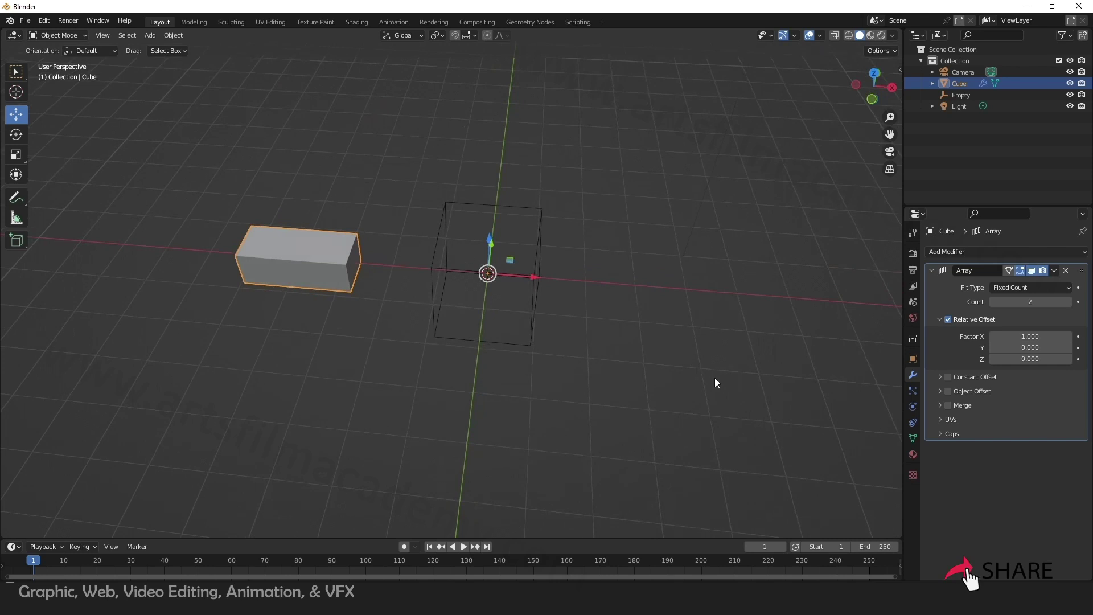
Step: Disable the array's Relative Offset and enable Object Offset with the empty as its object
{"action": "left_click", "coordinate": [948, 319]}
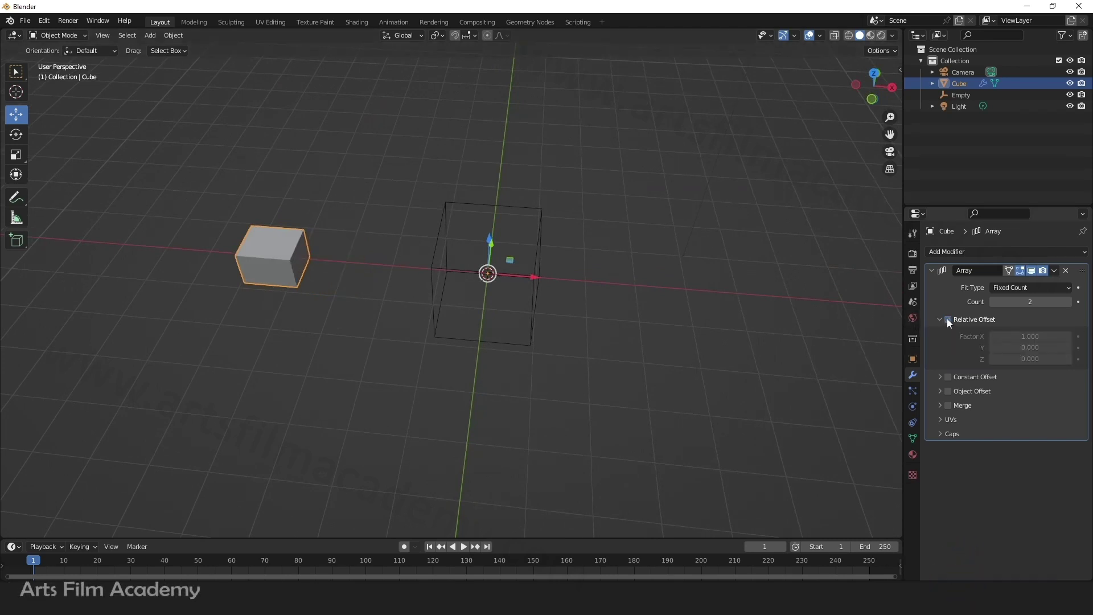
{"action": "left_click", "coordinate": [945, 392]}
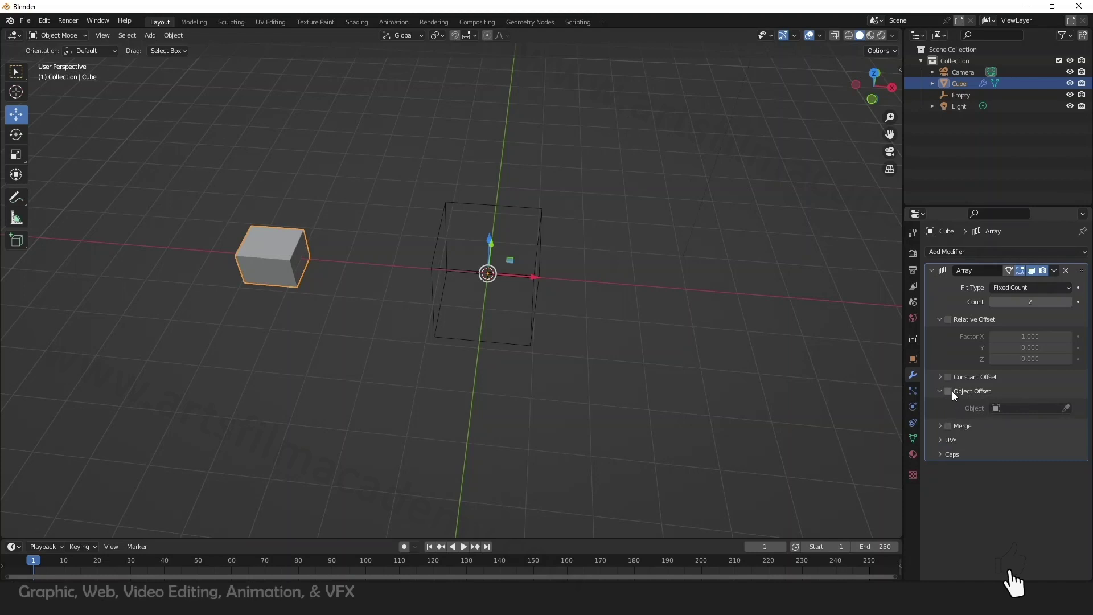
{"action": "left_click", "coordinate": [1065, 408]}
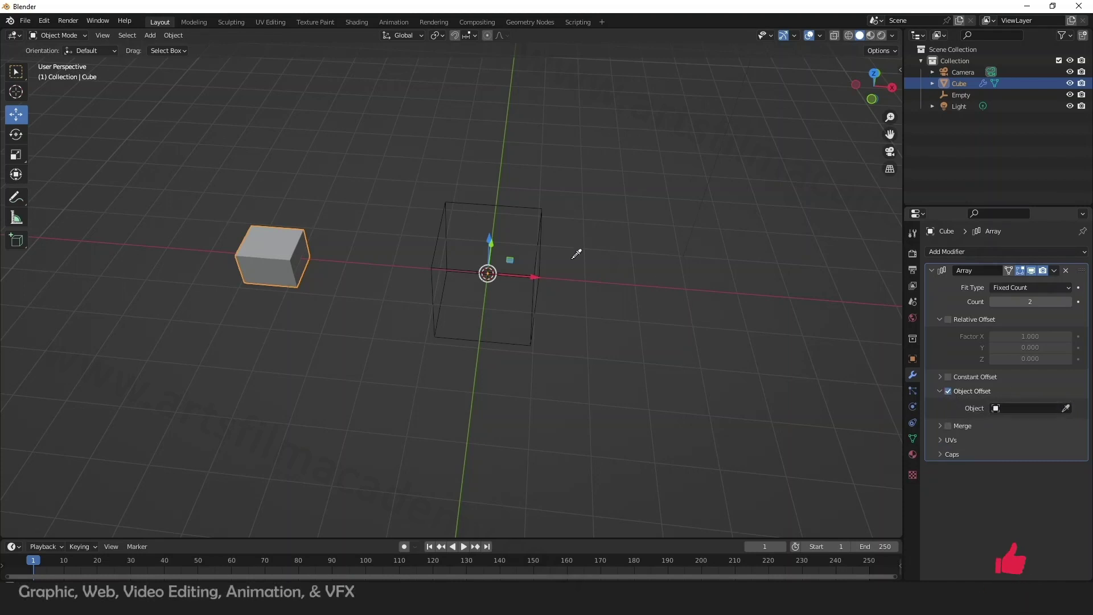
{"action": "left_click", "coordinate": [544, 237]}
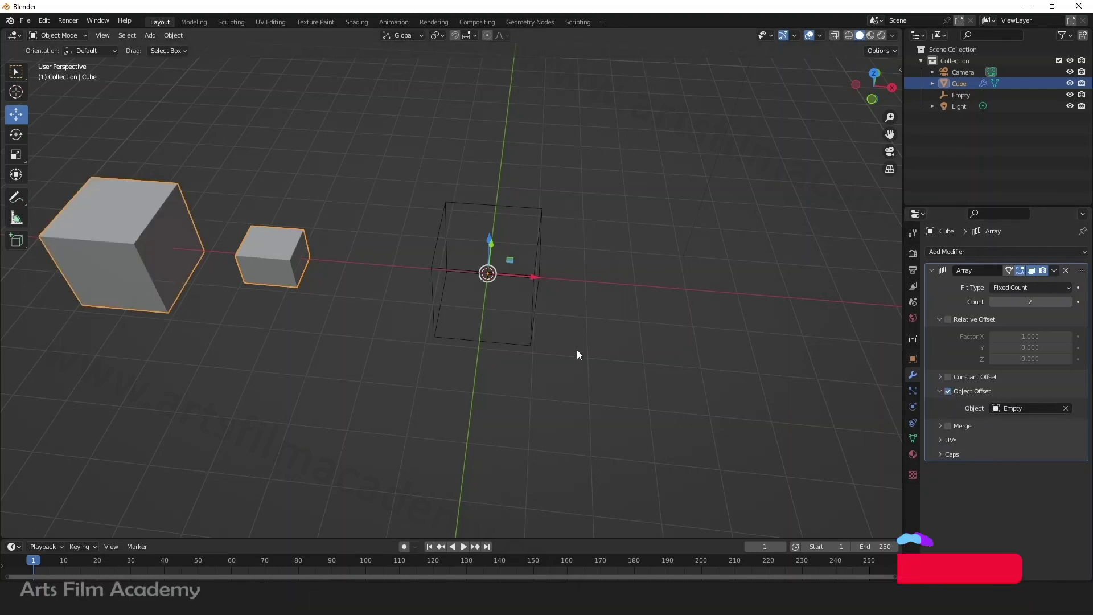
{"action": "mouse_move", "coordinate": [576, 350]}
{"action": "middle_mouse_down"}
{"action": "mouse_move", "coordinate": [568, 341]}
{"action": "mouse_move", "coordinate": [576, 350]}
{"action": "middle_mouse_up"}
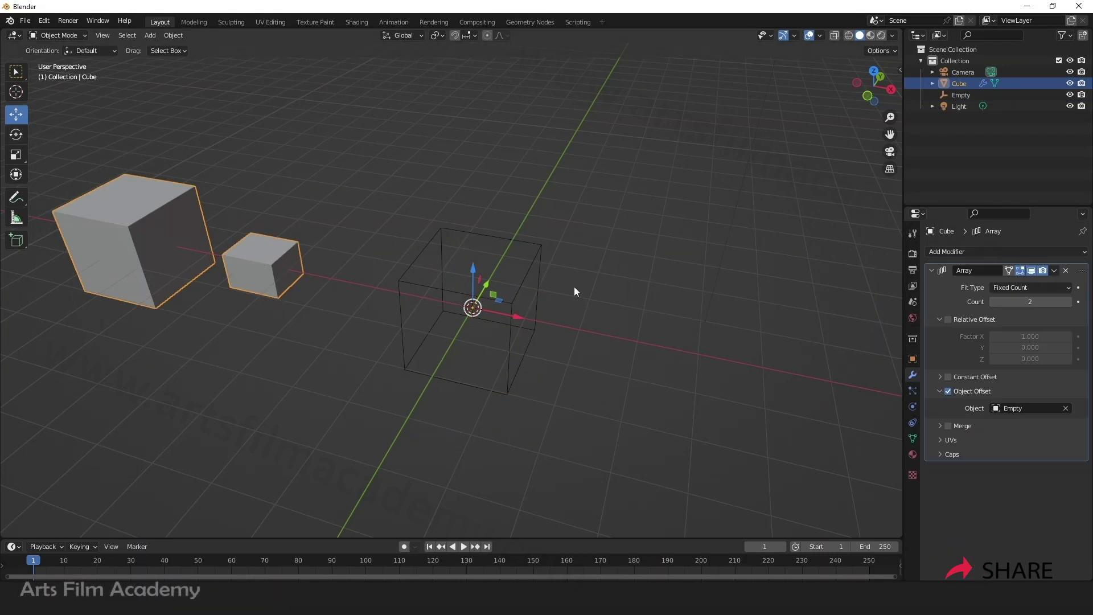
Step: Set the array's count to 4 and look over the copies growing along the X axis
{"action": "left_click", "coordinate": [1057, 301]}
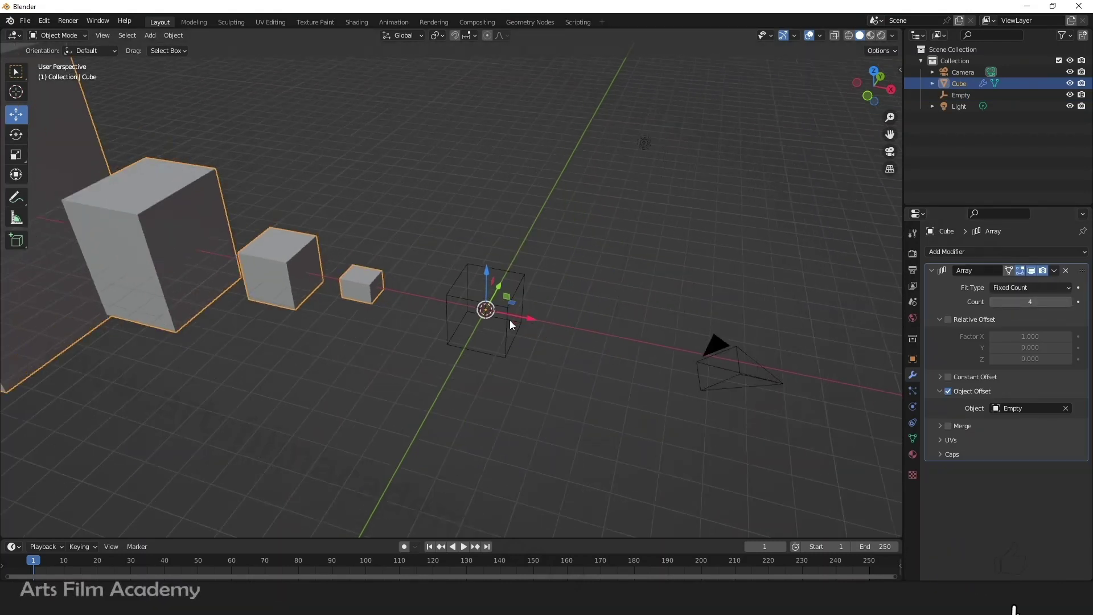
{"action": "middle_click_drag", "start_coordinate": [510, 325], "coordinate": [384, 369]}
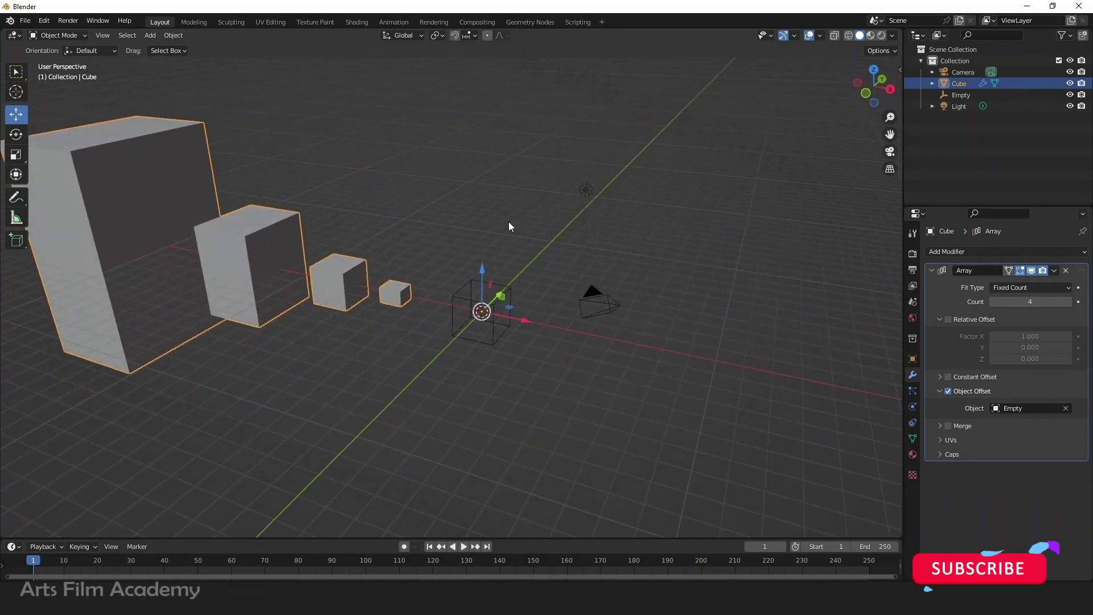
{"action": "scroll", "coordinate": [506, 234], "scroll_direction": "up", "scroll_amount": 3}
{"action": "middle_click_drag", "start_coordinate": [506, 238], "coordinate": [495, 254]}
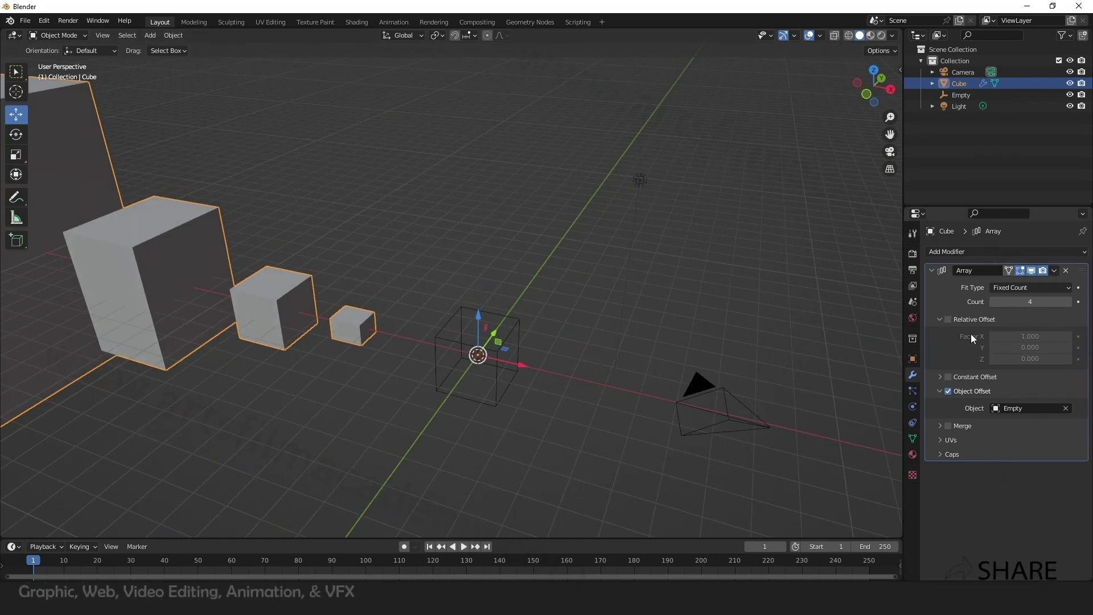
Step: Try Relative Offset on the array with Factor X set to 0, and switch it off again
{"action": "left_click", "coordinate": [948, 319]}
{"action": "left_click", "coordinate": [1047, 337]}
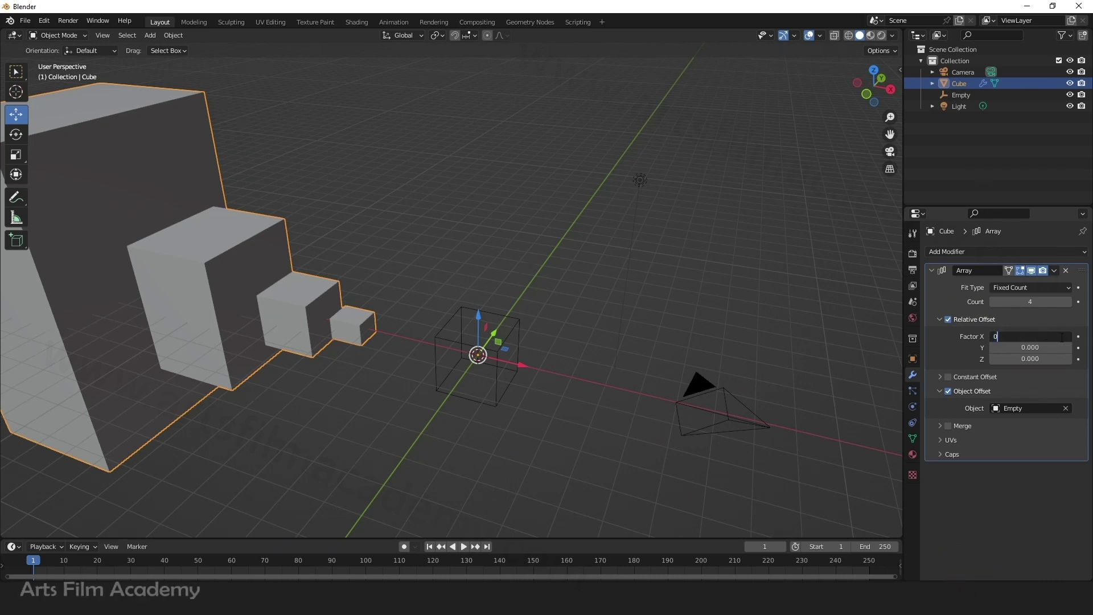
{"action": "type", "text": "0"}
{"action": "key", "text": "Return"}
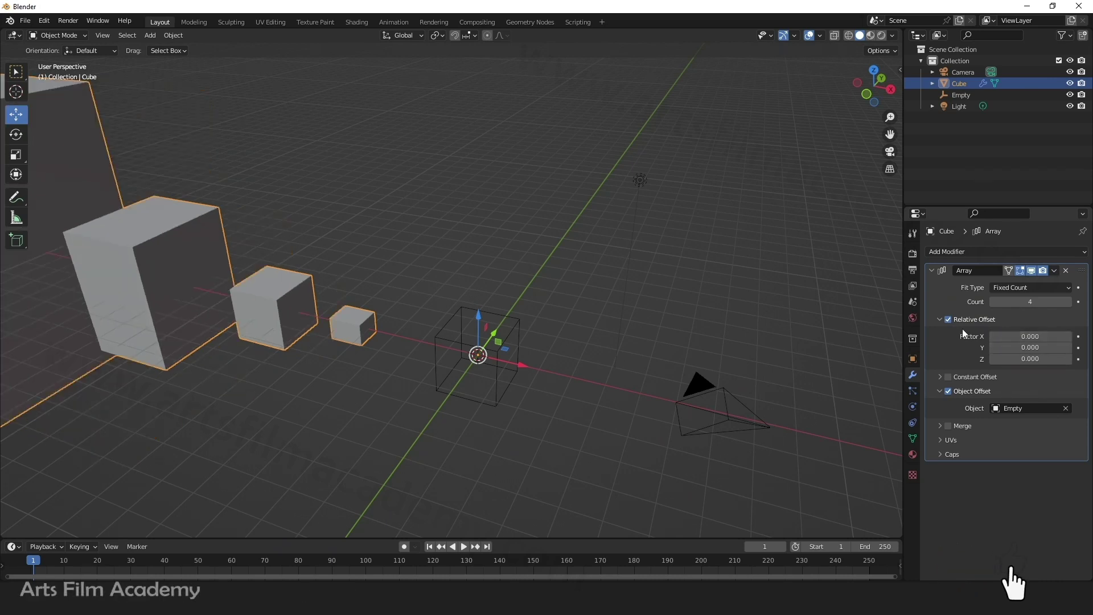
{"action": "left_click", "coordinate": [948, 319]}
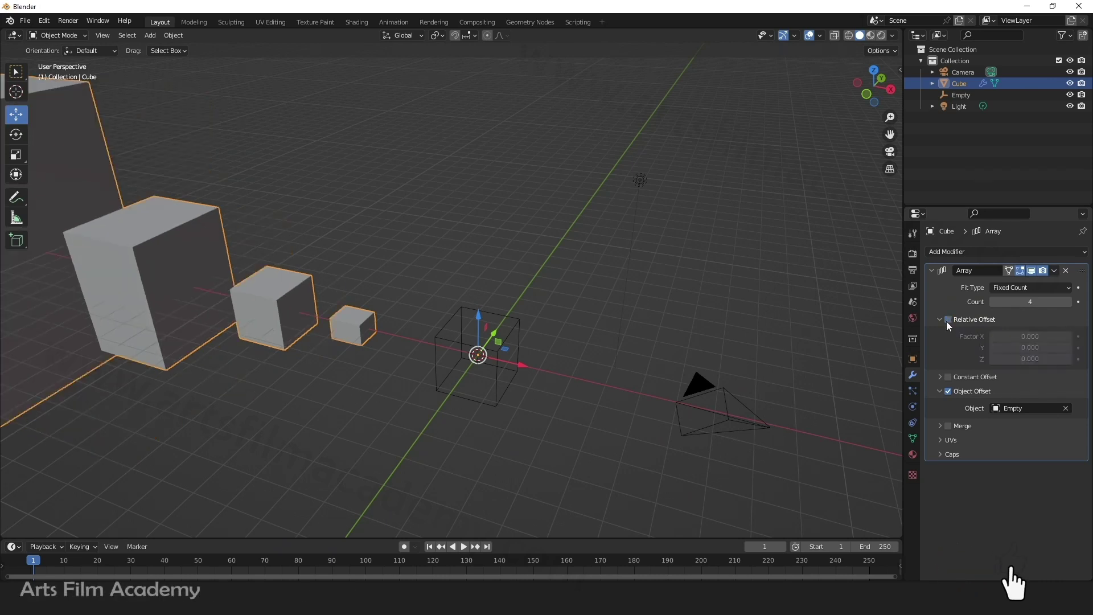
Step: Rotate the arrayed block about the Z axis around its origin so the copies spread around the empty, and inspect the arrangement
{"action": "left_click", "coordinate": [438, 370]}
{"action": "left_click", "coordinate": [367, 323]}
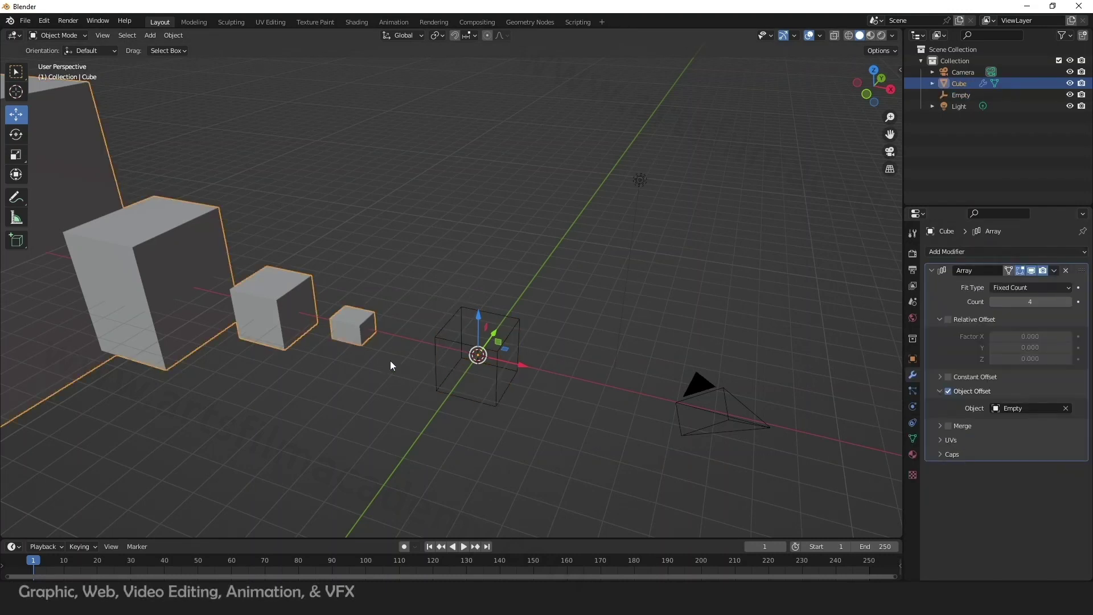
{"action": "key", "text": "shift+space"}
{"action": "key", "text": "r"}
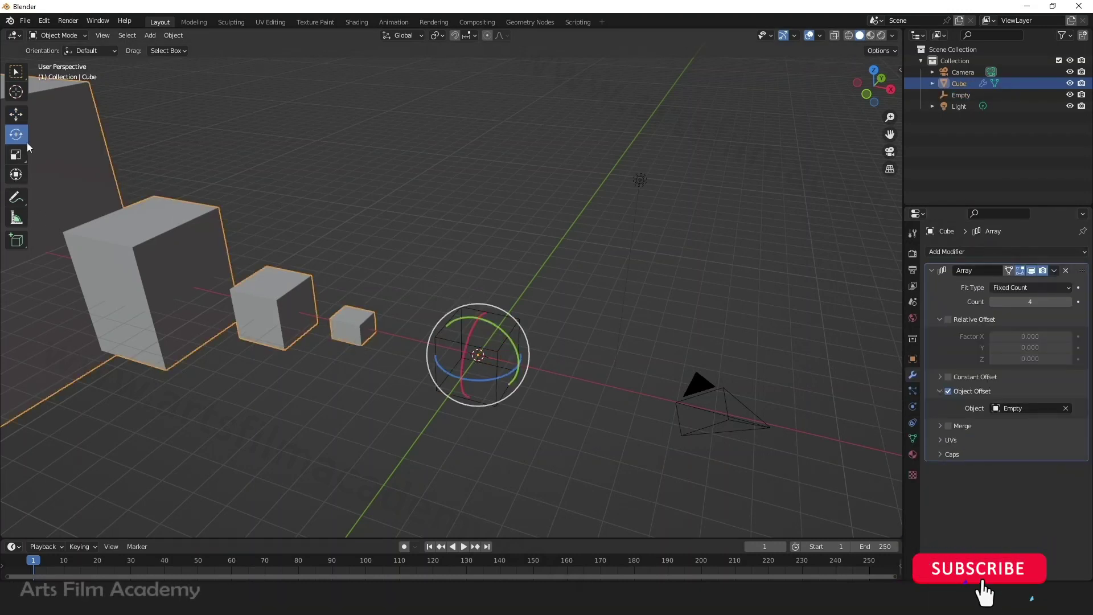
{"action": "mouse_move", "coordinate": [483, 378]}
{"action": "left_mouse_down"}
{"action": "mouse_move", "coordinate": [456, 380]}
{"action": "mouse_move", "coordinate": [504, 376]}
{"action": "left_mouse_up"}
{"action": "mouse_move", "coordinate": [412, 387]}
{"action": "middle_mouse_down"}
{"action": "mouse_move", "coordinate": [465, 374]}
{"action": "mouse_move", "coordinate": [401, 376]}
{"action": "mouse_move", "coordinate": [427, 393]}
{"action": "middle_mouse_up"}
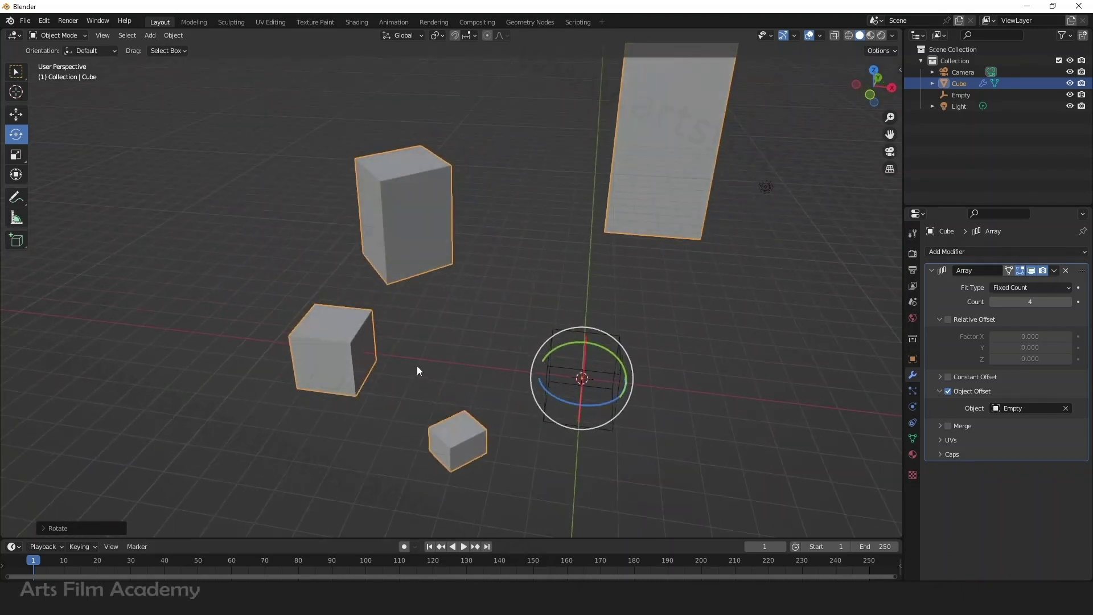
{"action": "middle_click_drag", "start_coordinate": [363, 340], "coordinate": [557, 347]}
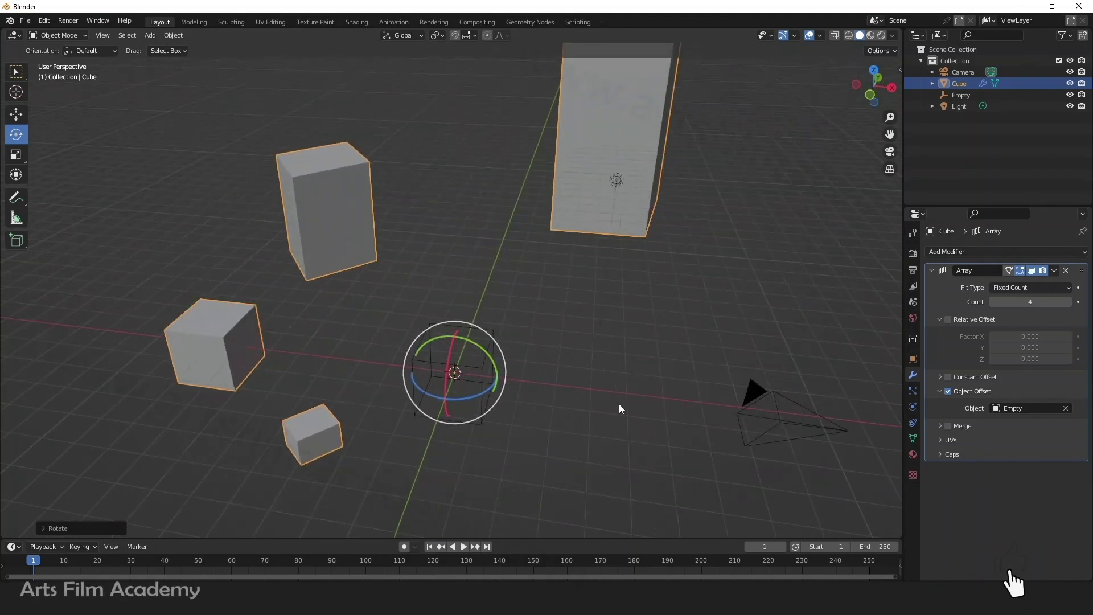
{"action": "mouse_move", "coordinate": [619, 409]}
{"action": "middle_mouse_down"}
{"action": "mouse_move", "coordinate": [588, 378]}
{"action": "mouse_move", "coordinate": [488, 386]}
{"action": "mouse_move", "coordinate": [625, 388]}
{"action": "middle_mouse_up"}
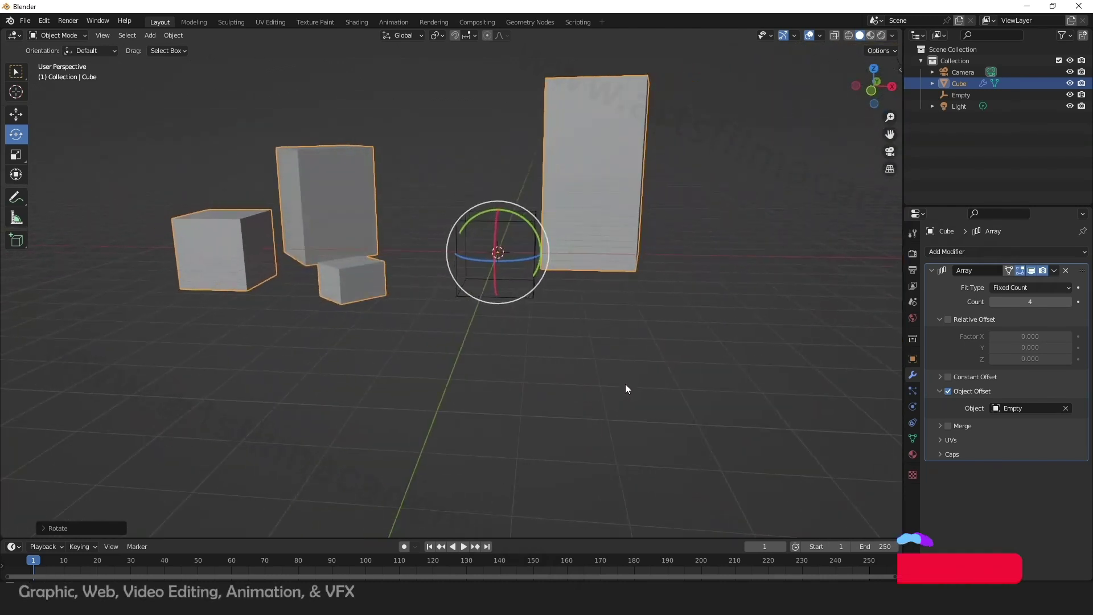
{"action": "middle_click_drag", "start_coordinate": [593, 288], "coordinate": [581, 309]}
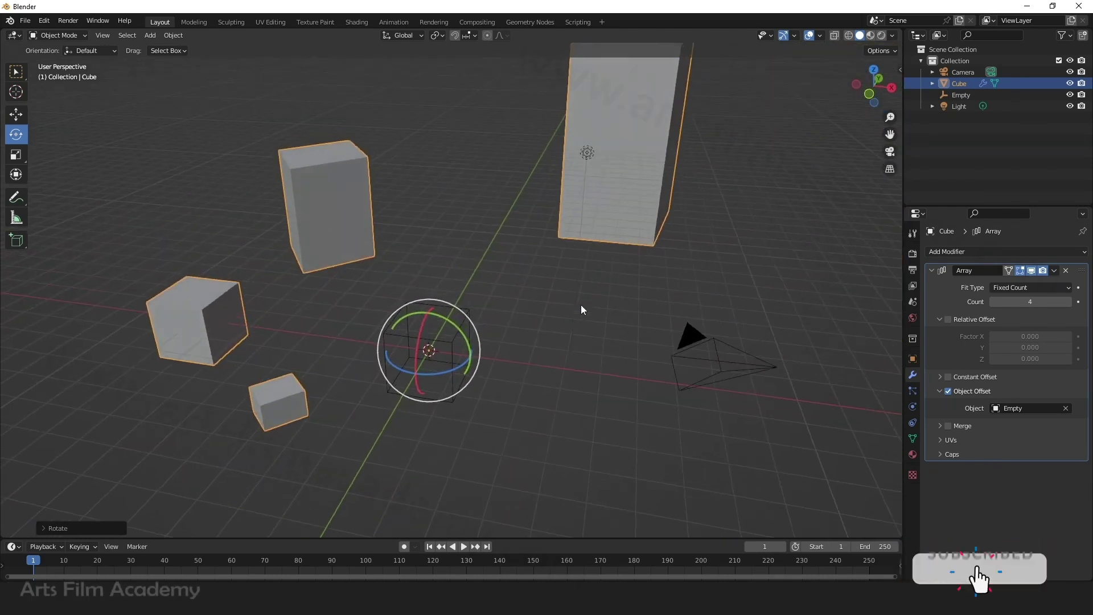
{"action": "key", "text": "ctrl+z"}
{"action": "key", "text": "ctrl+shift+z"}
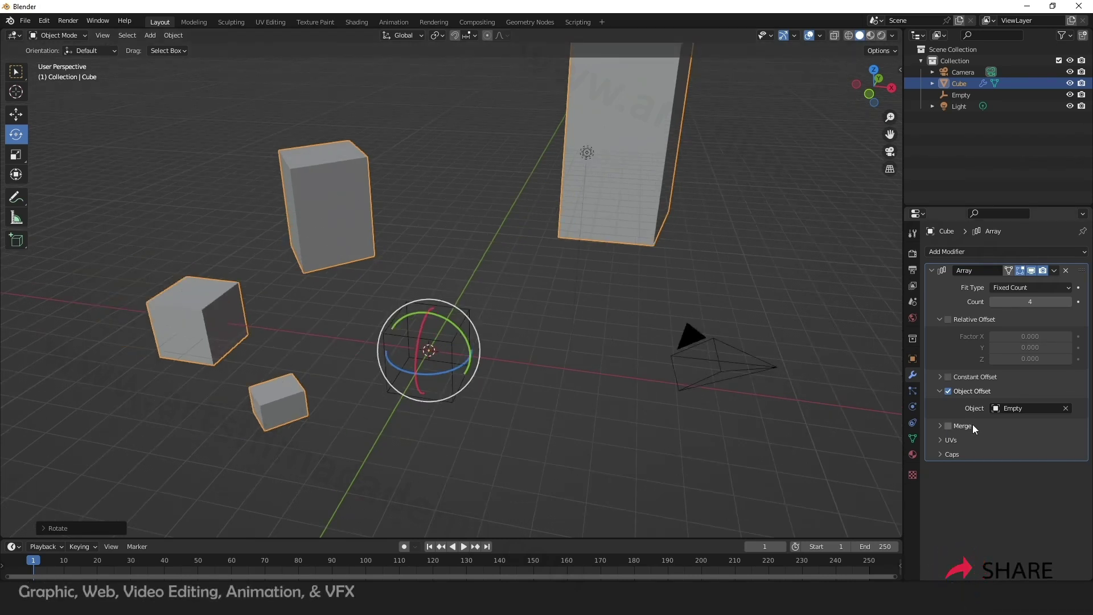
{"action": "left_click", "coordinate": [23, 119]}
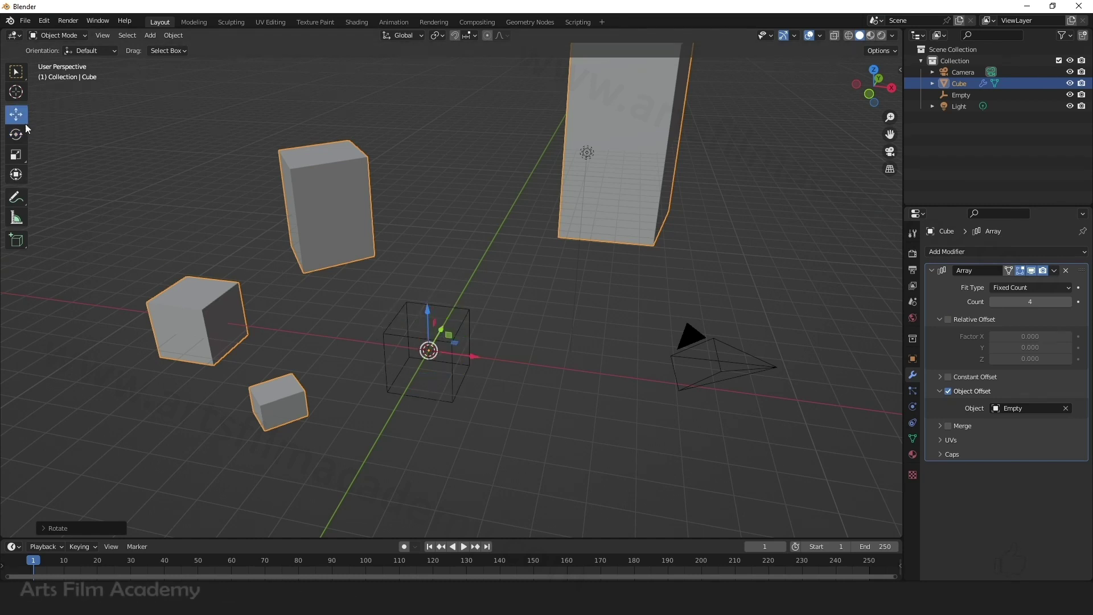
{"action": "mouse_move", "coordinate": [540, 378]}
{"action": "middle_mouse_down"}
{"action": "mouse_move", "coordinate": [515, 381]}
{"action": "mouse_move", "coordinate": [541, 403]}
{"action": "mouse_move", "coordinate": [522, 375]}
{"action": "mouse_move", "coordinate": [484, 378]}
{"action": "mouse_move", "coordinate": [555, 379]}
{"action": "middle_mouse_up"}
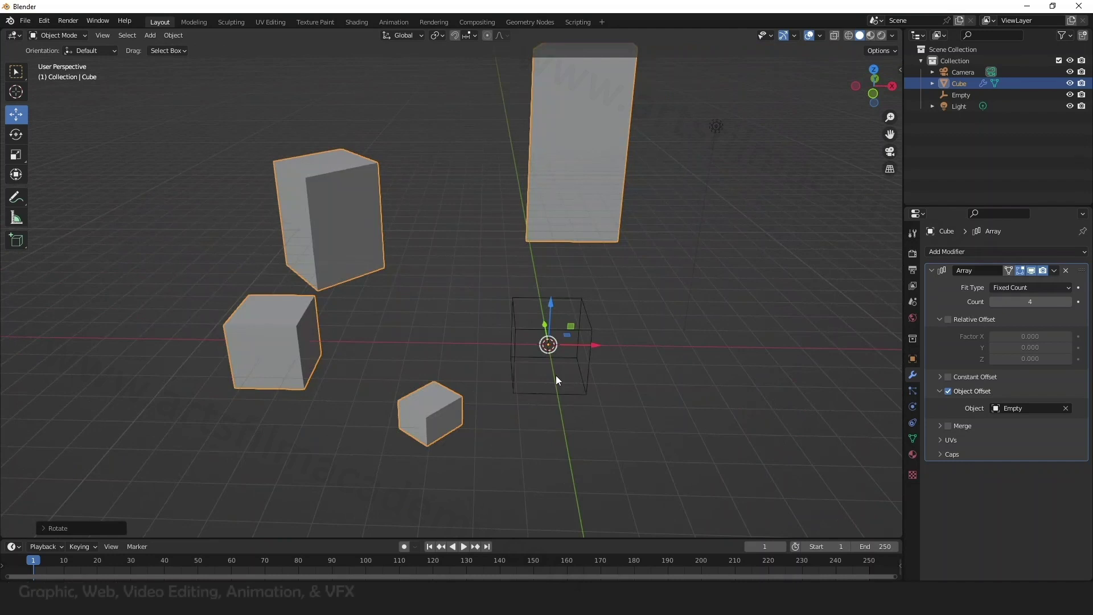
{"action": "left_click", "coordinate": [673, 403]}
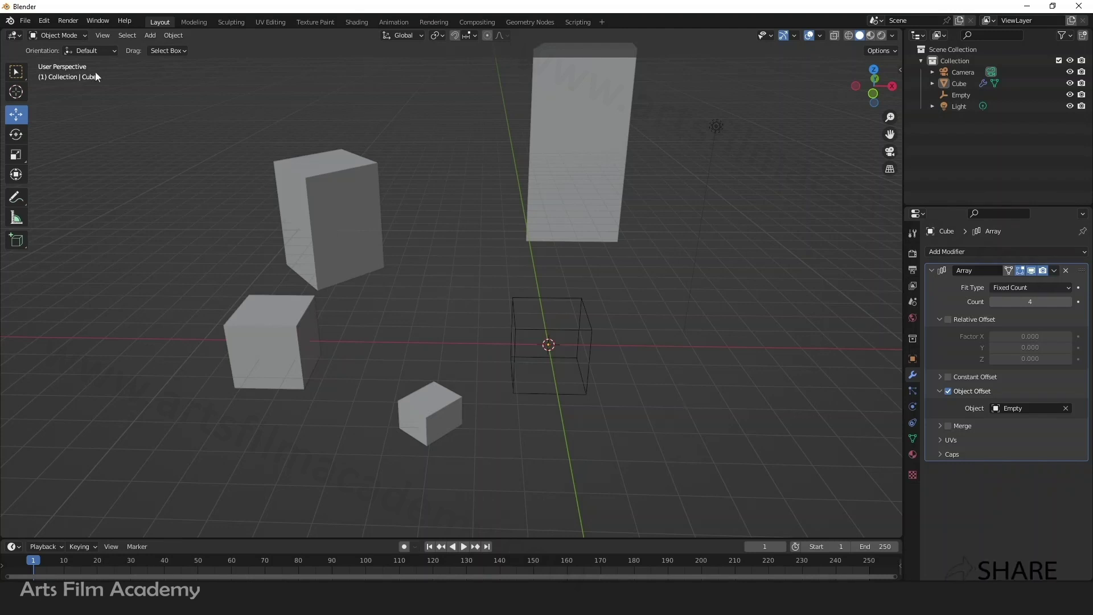
Step: Start a new General file without saving the array scene, and delete the default cube
{"action": "left_click", "coordinate": [24, 23]}
{"action": "mouse_move", "coordinate": [32, 35]}
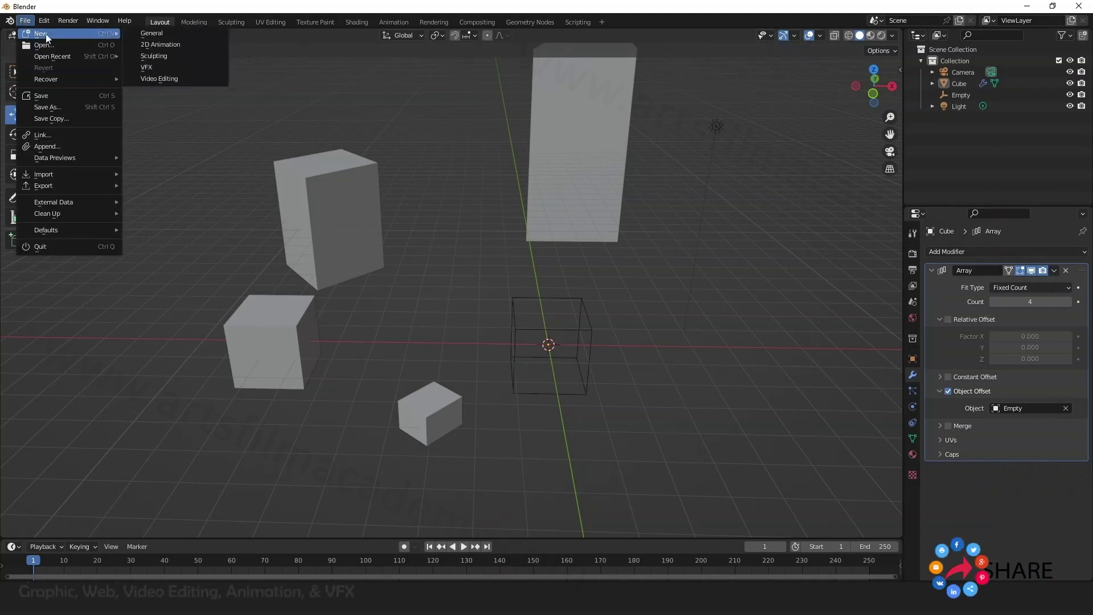
{"action": "left_click", "coordinate": [210, 36]}
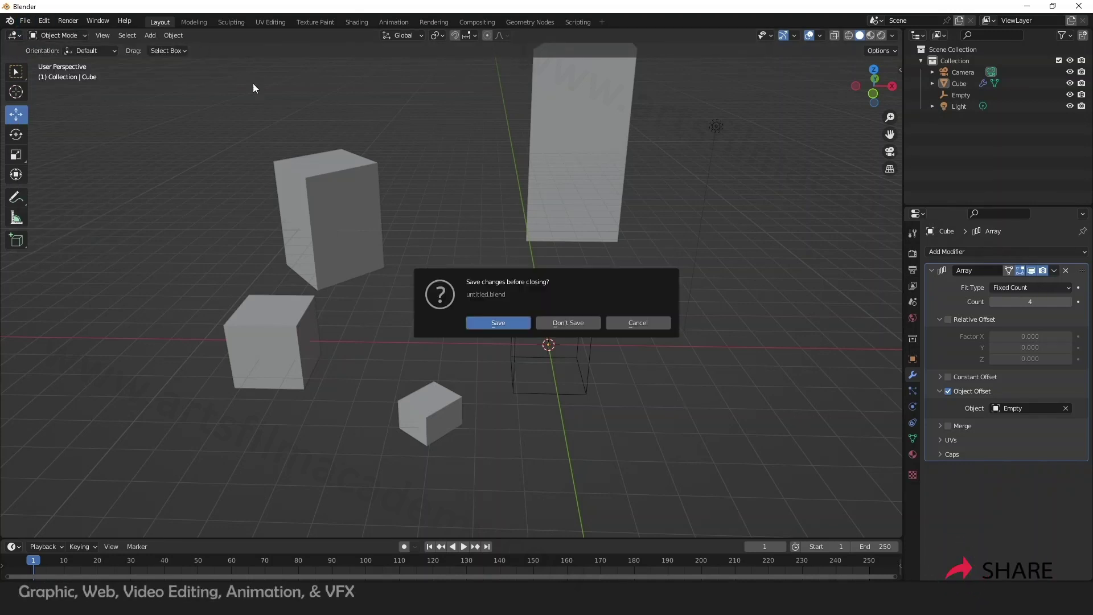
{"action": "left_click", "coordinate": [564, 322]}
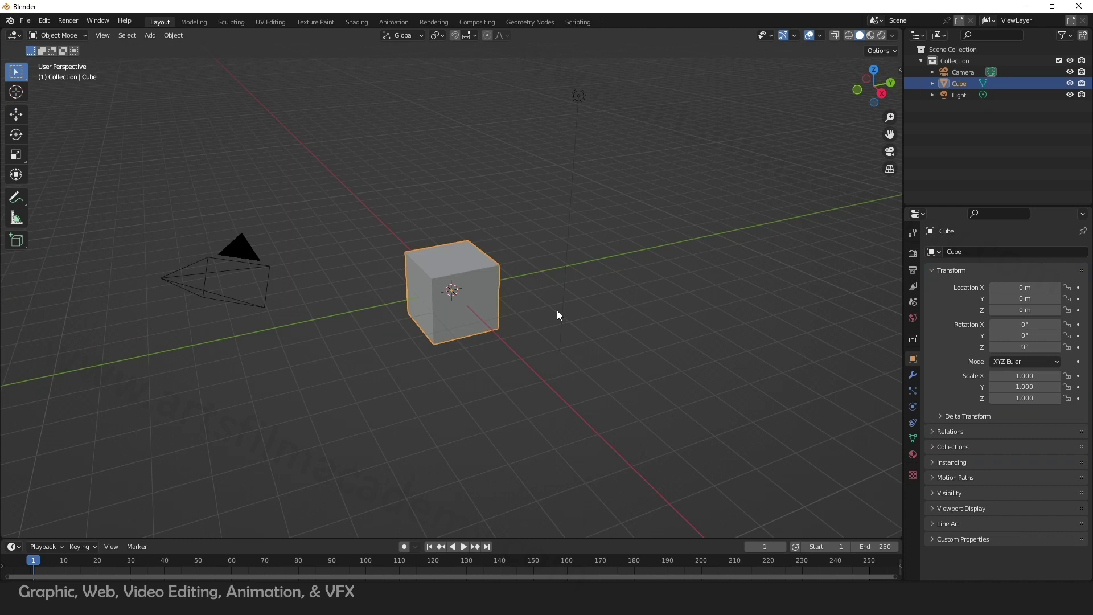
{"action": "left_click", "coordinate": [535, 341]}
{"action": "left_click", "coordinate": [473, 295]}
{"action": "key", "text": "Delete"}
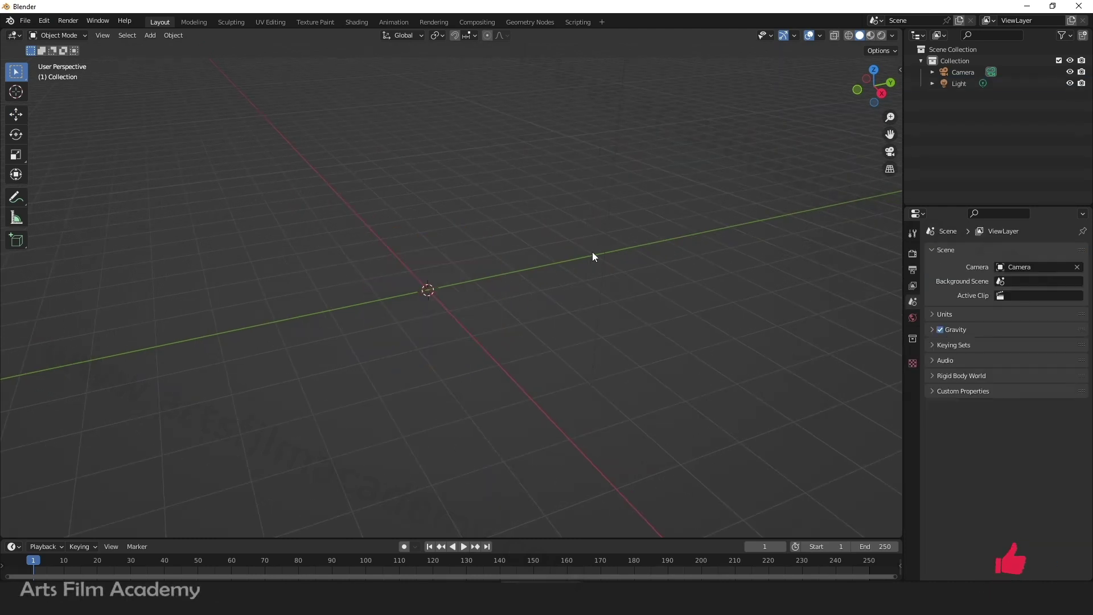
Step: Add a text object at the world origin and show its modifier properties
{"action": "left_click", "coordinate": [149, 36]}
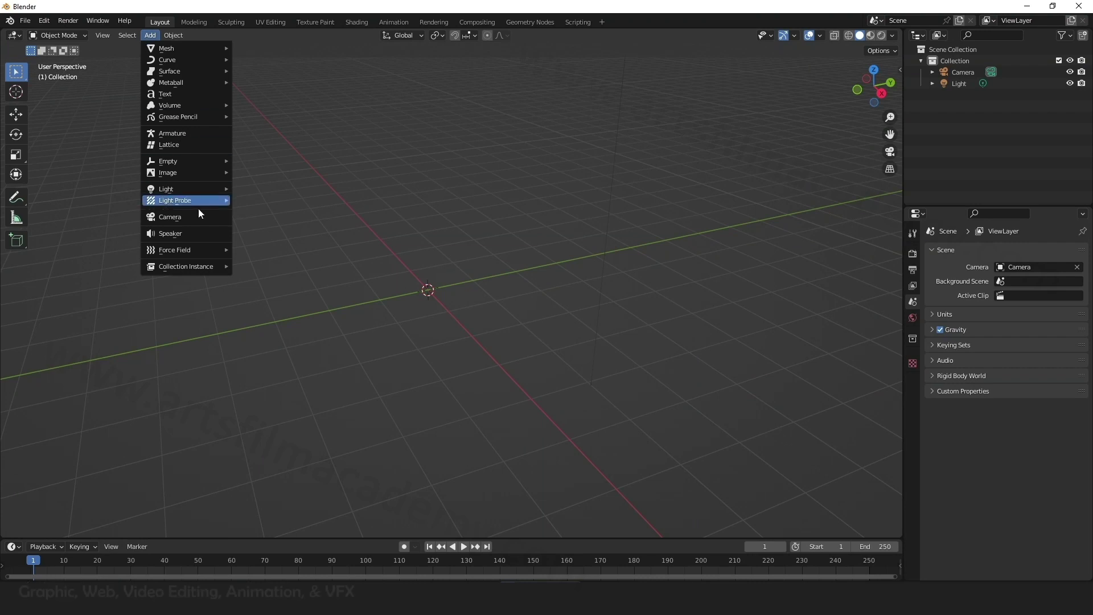
{"action": "left_click", "coordinate": [180, 94]}
{"action": "middle_click_drag", "start_coordinate": [418, 317], "coordinate": [257, 325]}
{"action": "scroll", "coordinate": [257, 326], "scroll_direction": "up", "scroll_amount": 5}
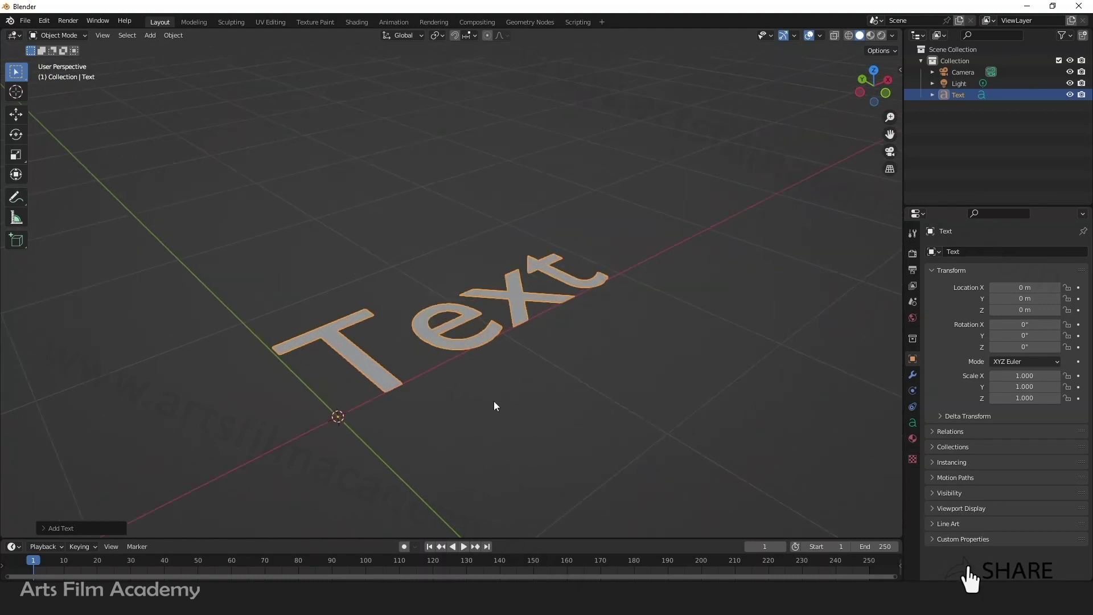
{"action": "middle_click_drag", "start_coordinate": [494, 401], "coordinate": [425, 362]}
{"action": "left_click", "coordinate": [415, 364]}
{"action": "left_click", "coordinate": [329, 338]}
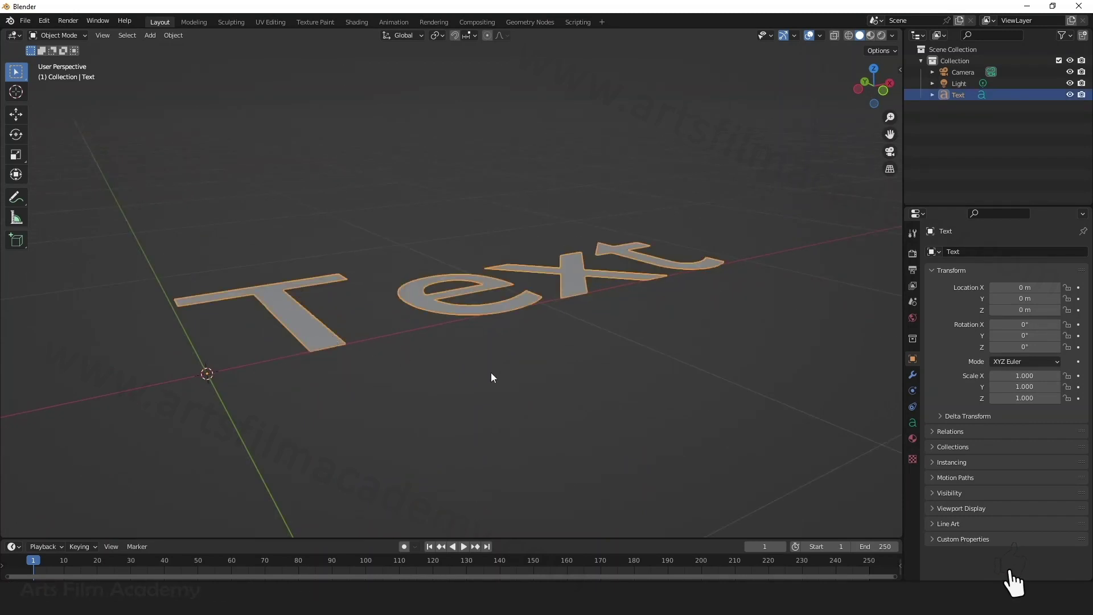
{"action": "middle_click_drag", "start_coordinate": [493, 377], "coordinate": [488, 408]}
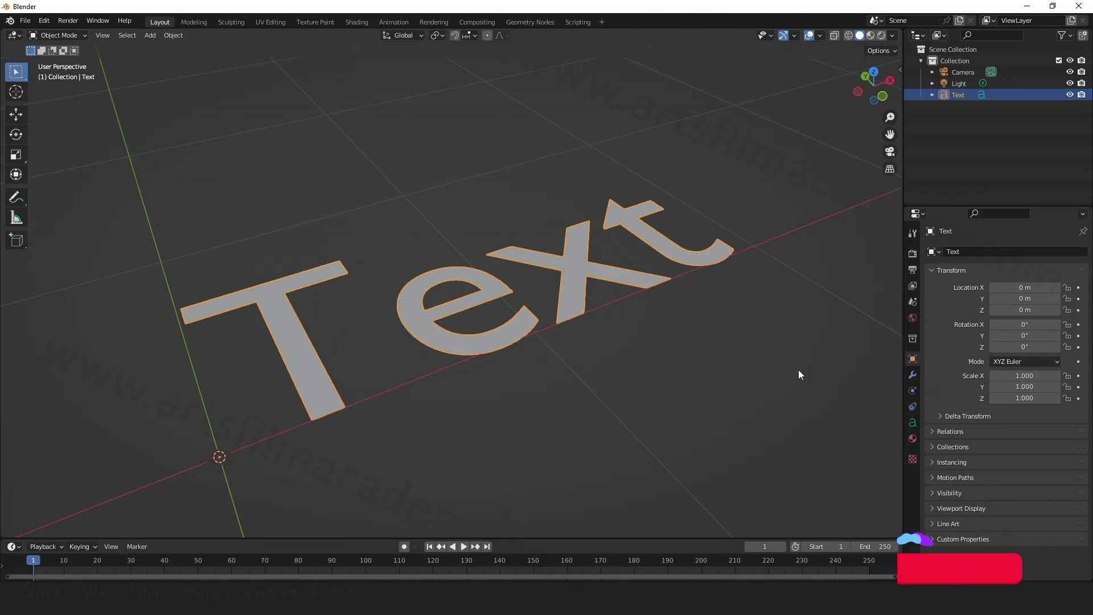
{"action": "left_click", "coordinate": [913, 375]}
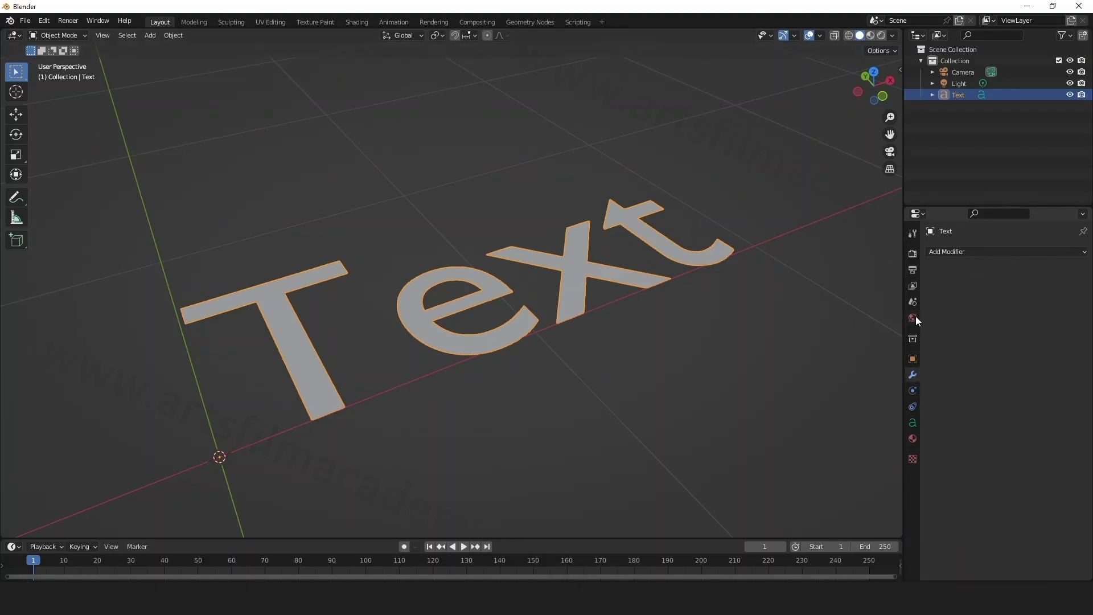
{"action": "middle_click_drag", "start_coordinate": [495, 394], "coordinate": [482, 392]}
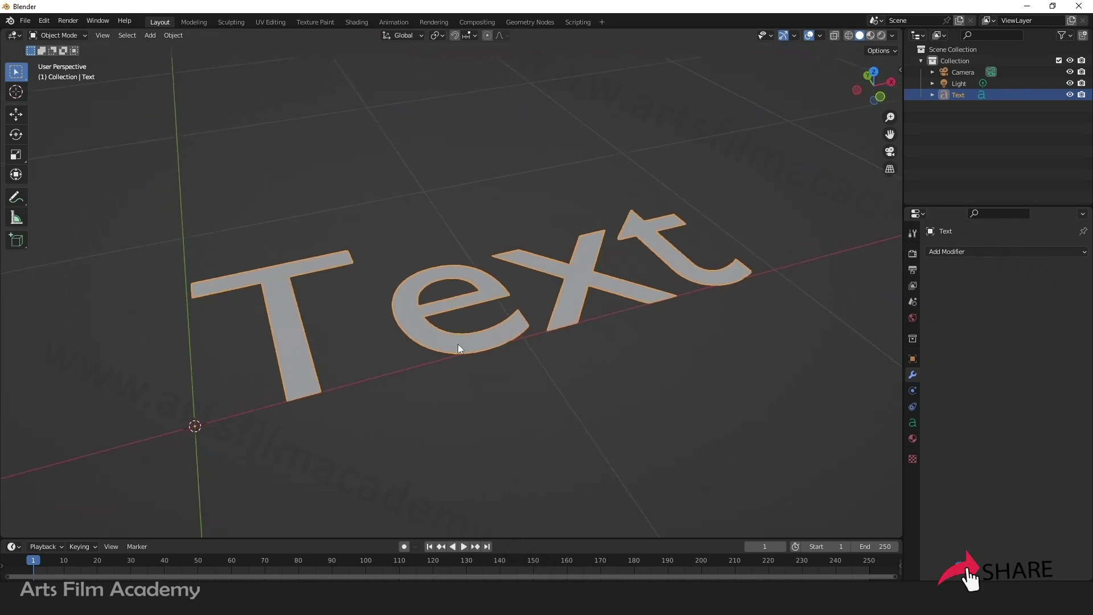
Step: Replace the default wording of the text object with "Arts" and return to Object Mode
{"action": "key", "text": "Tab"}
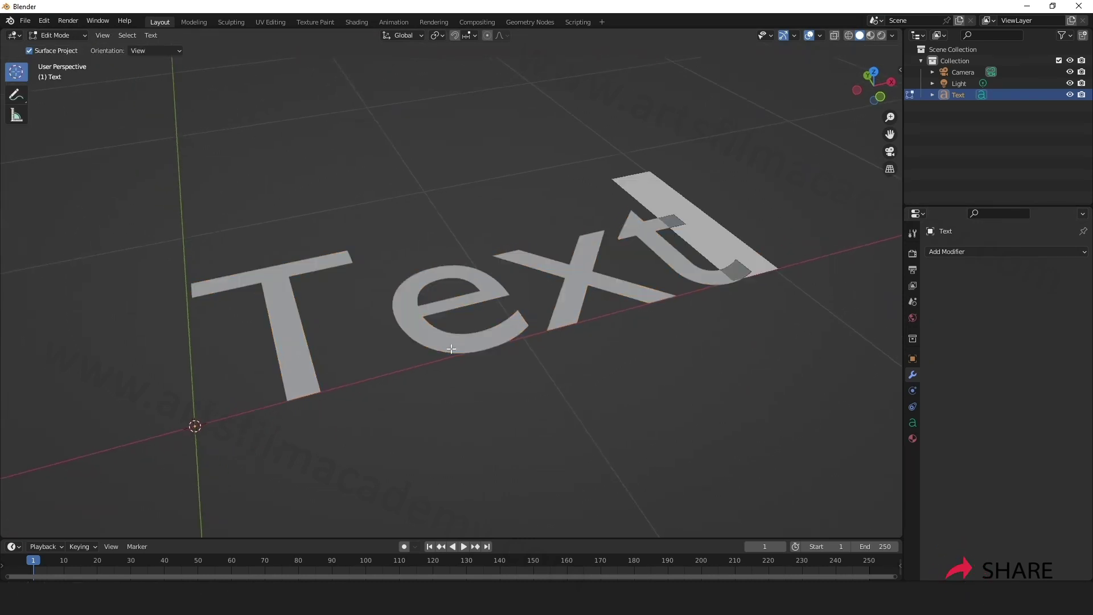
{"action": "key", "text": "BackSpace"}
{"action": "key", "text": "BackSpace"}
{"action": "key", "text": "BackSpace"}
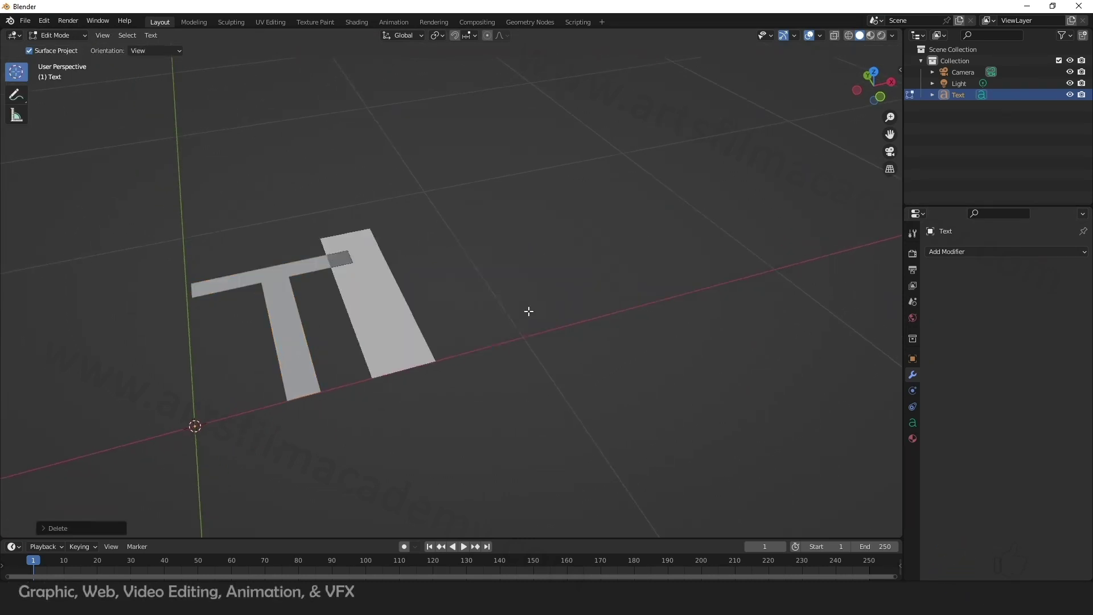
{"action": "key", "text": "BackSpace"}
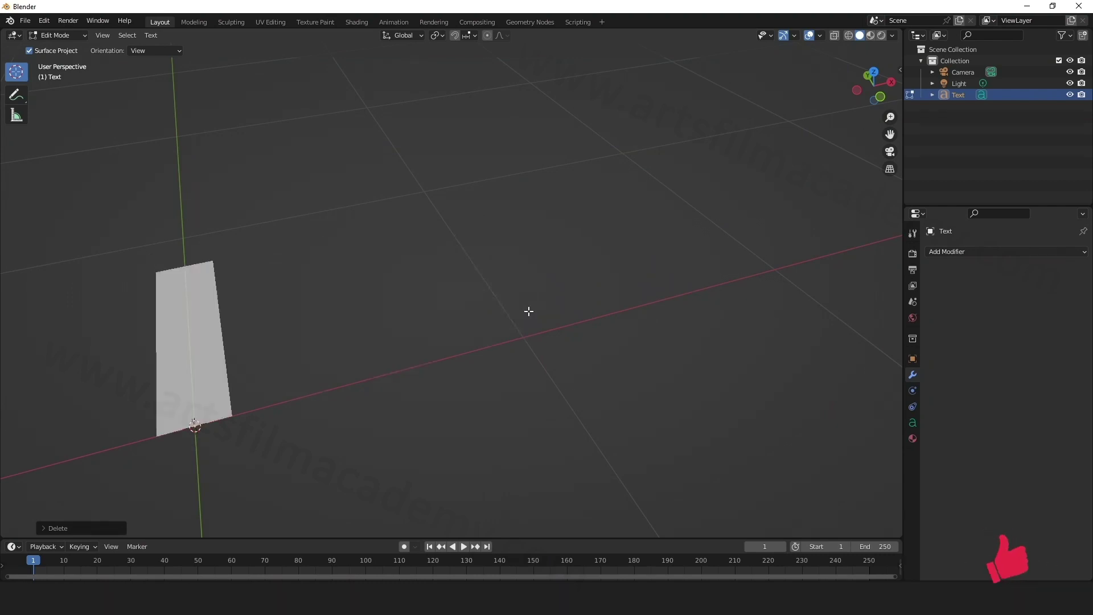
{"action": "type", "text": "Arts"}
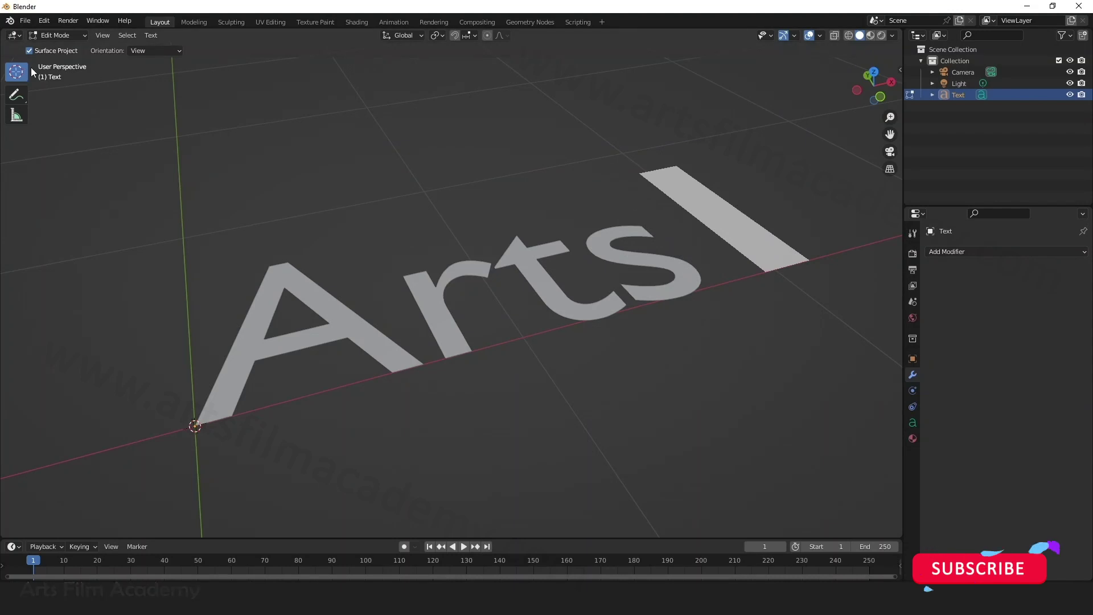
{"action": "left_click", "coordinate": [64, 37]}
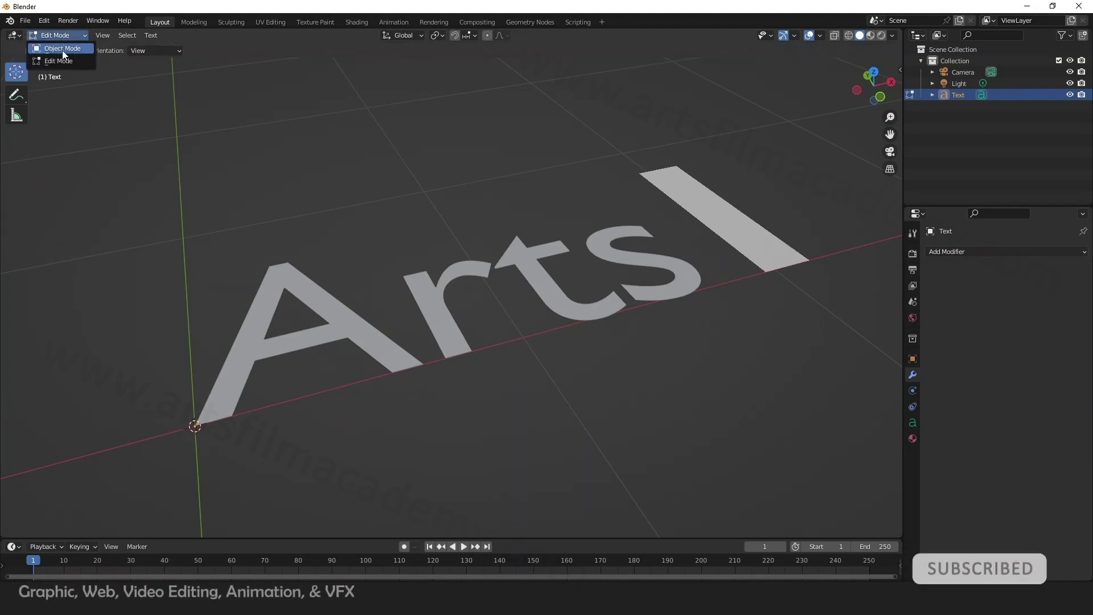
{"action": "left_click", "coordinate": [63, 50]}
{"action": "middle_click_drag", "start_coordinate": [371, 347], "coordinate": [407, 340]}
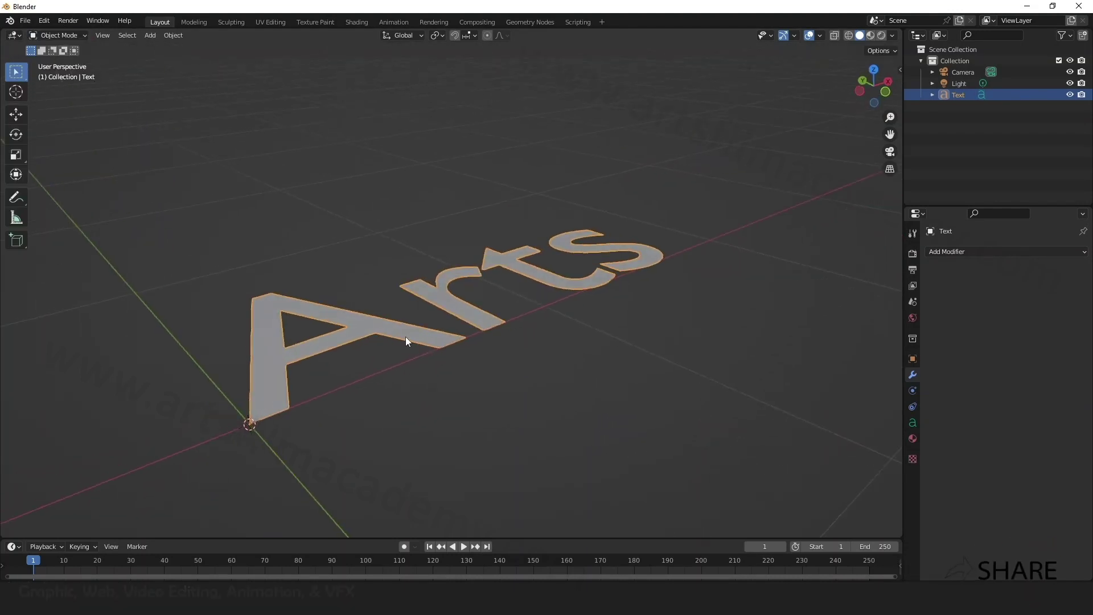
Step: Add a Solidify modifier to the "Arts" text and set its thickness to 0.11 m
{"action": "left_click", "coordinate": [431, 403]}
{"action": "left_click", "coordinate": [429, 337]}
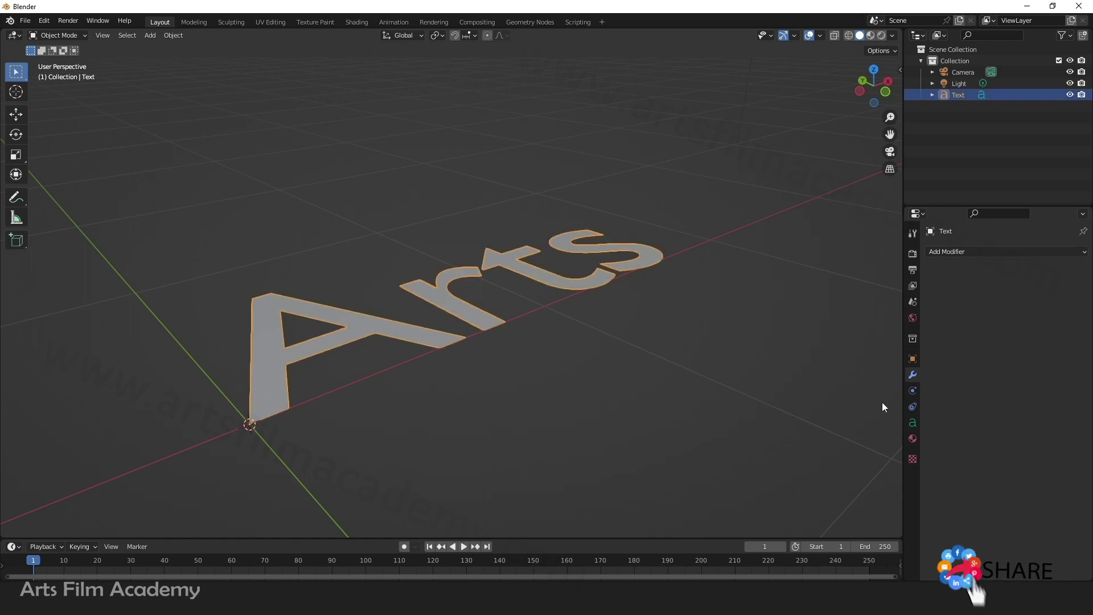
{"action": "left_click", "coordinate": [954, 254]}
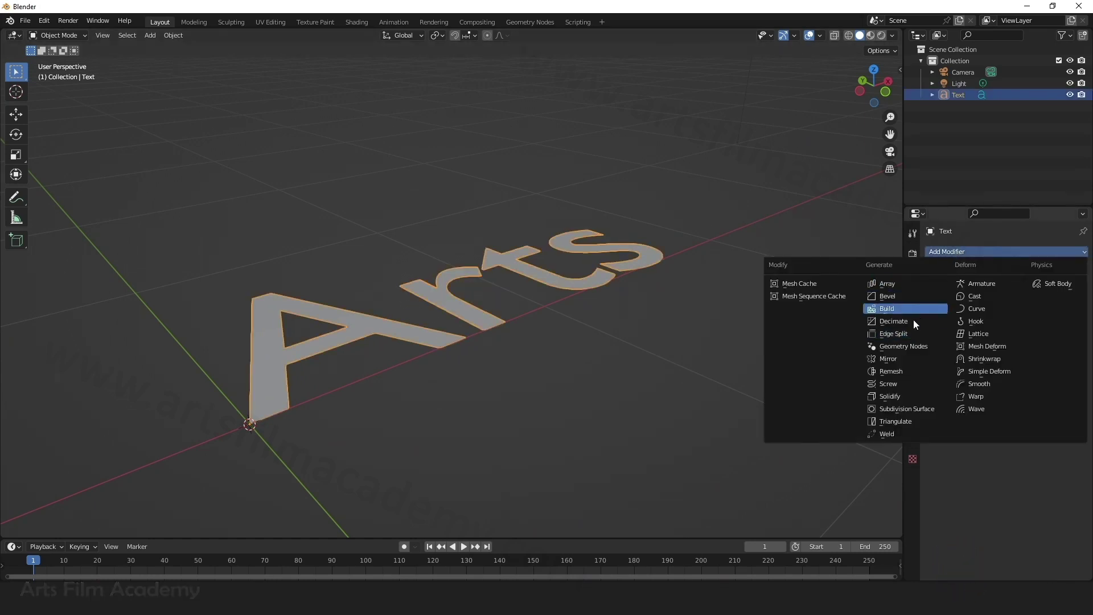
{"action": "left_click", "coordinate": [908, 396]}
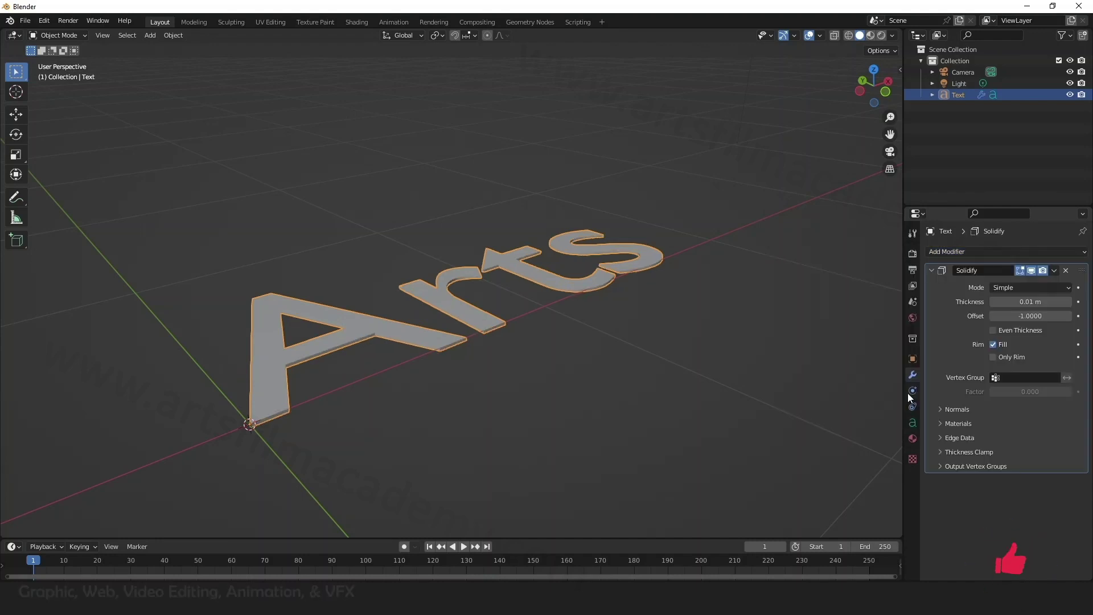
{"action": "mouse_move", "coordinate": [1030, 301]}
{"action": "left_mouse_down"}
{"action": "mouse_move", "coordinate": [1081, 302]}
{"action": "mouse_move", "coordinate": [1033, 302]}
{"action": "left_mouse_up"}
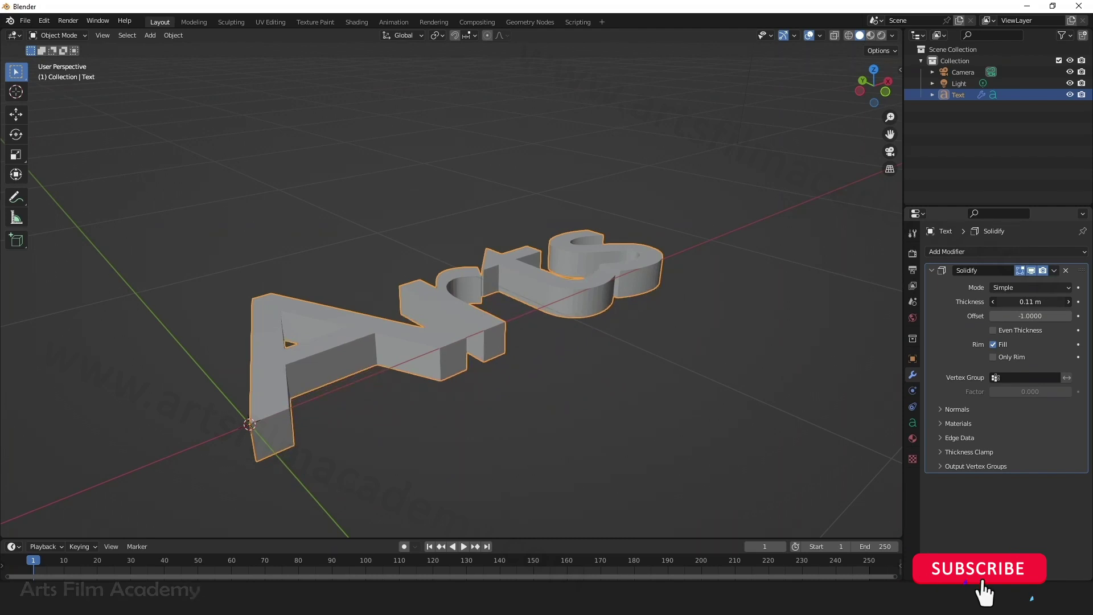
{"action": "middle_click_drag", "start_coordinate": [691, 411], "coordinate": [637, 393]}
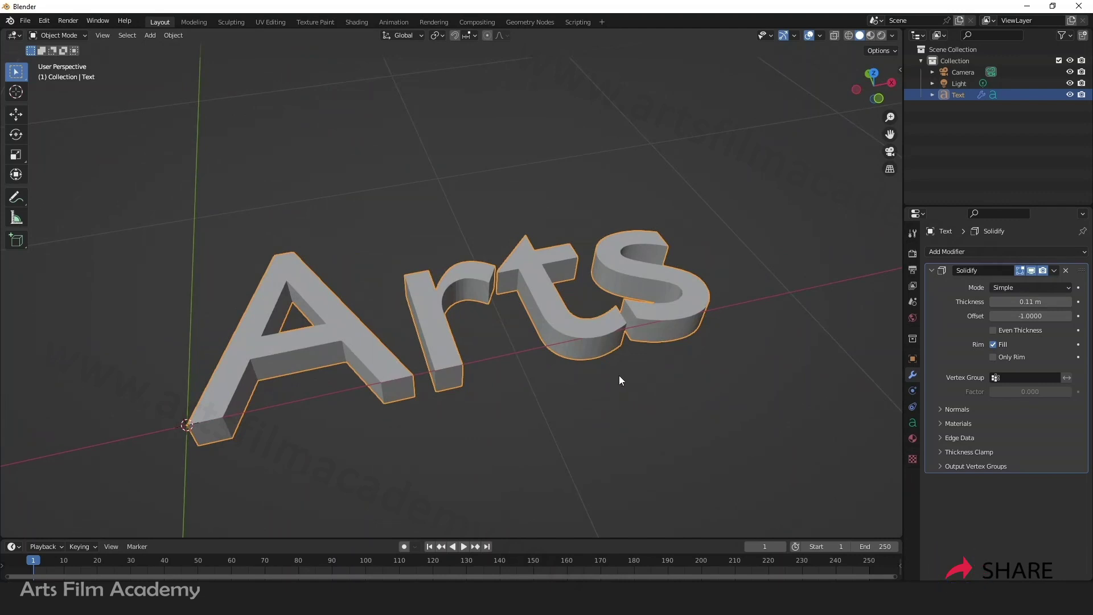
Step: Set the Solidify thickness to 0.1 m and reselect the text
{"action": "middle_click_drag", "start_coordinate": [593, 399], "coordinate": [620, 387]}
{"action": "mouse_move", "coordinate": [1030, 302]}
{"action": "left_mouse_down"}
{"action": "mouse_move", "coordinate": [1008, 302]}
{"action": "mouse_move", "coordinate": [1034, 302]}
{"action": "mouse_move", "coordinate": [1022, 302]}
{"action": "left_mouse_up"}
{"action": "left_click", "coordinate": [524, 424]}
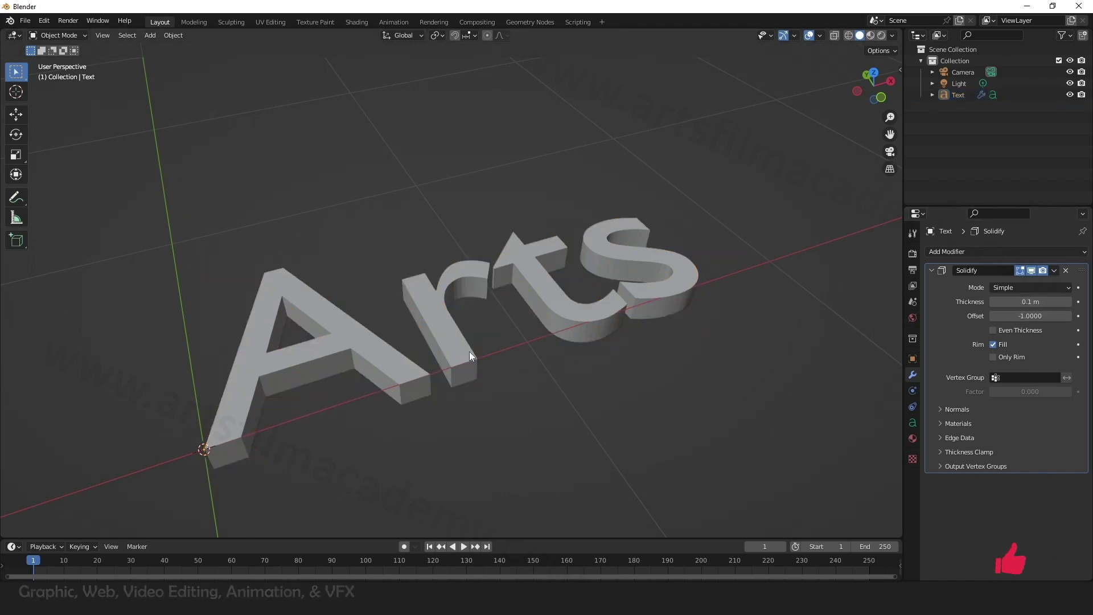
{"action": "left_click", "coordinate": [399, 379]}
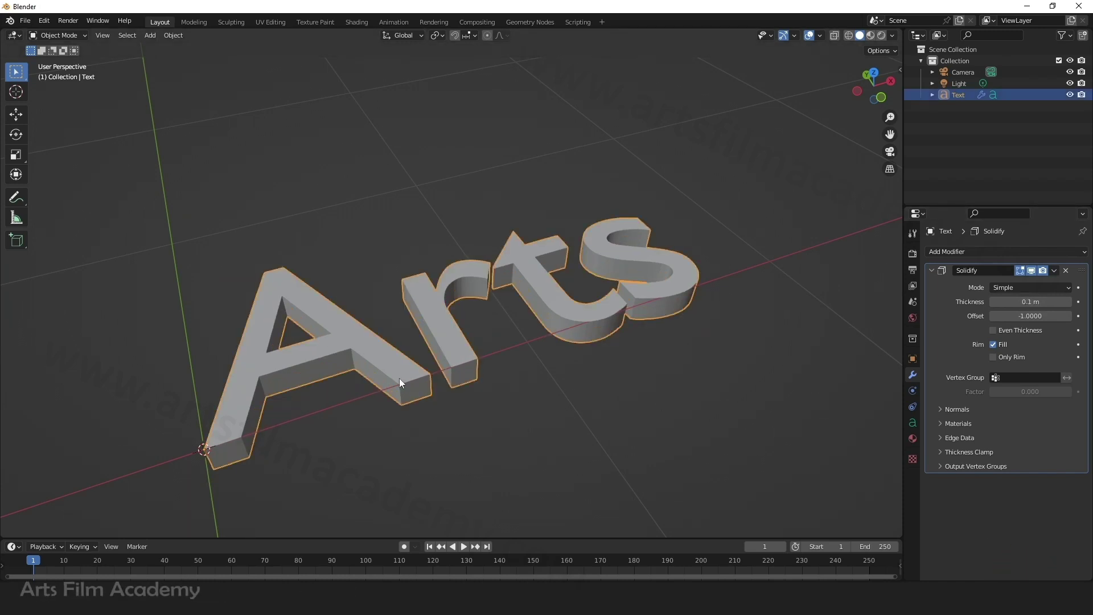
Step: Try adding an F after the solidified "Arts" text, delete it again and return to Object Mode
{"action": "left_click", "coordinate": [41, 36]}
{"action": "left_click", "coordinate": [60, 62]}
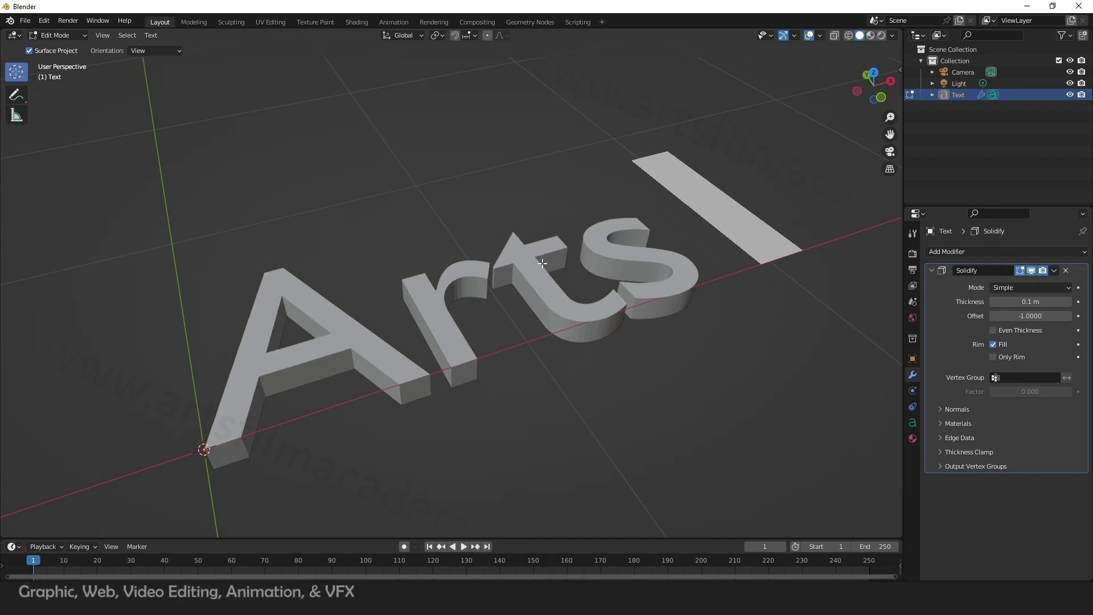
{"action": "type", "text": "F"}
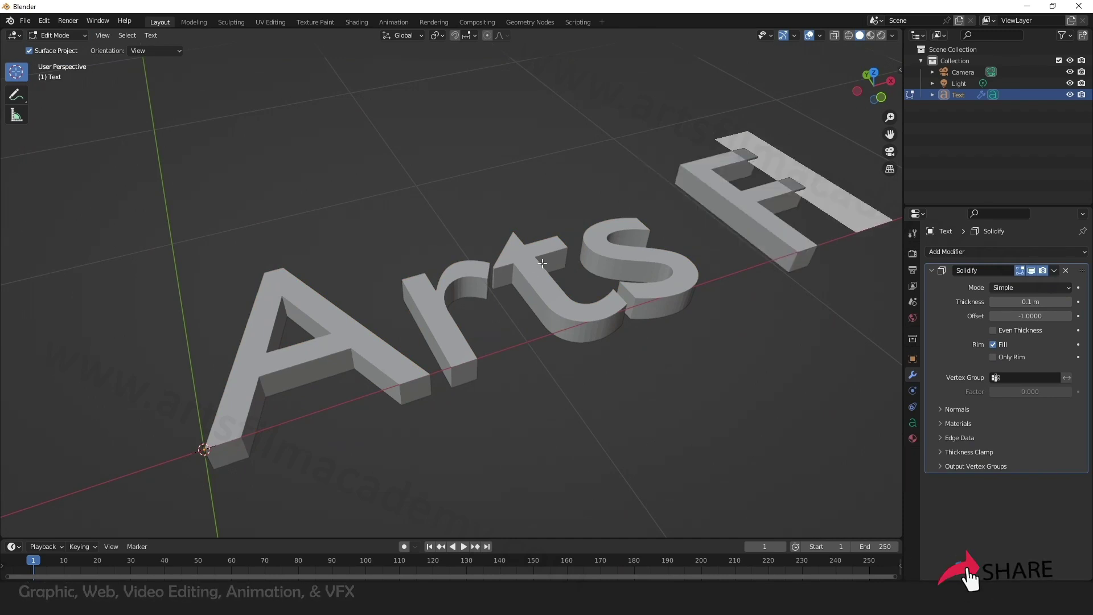
{"action": "key", "text": "BackSpace"}
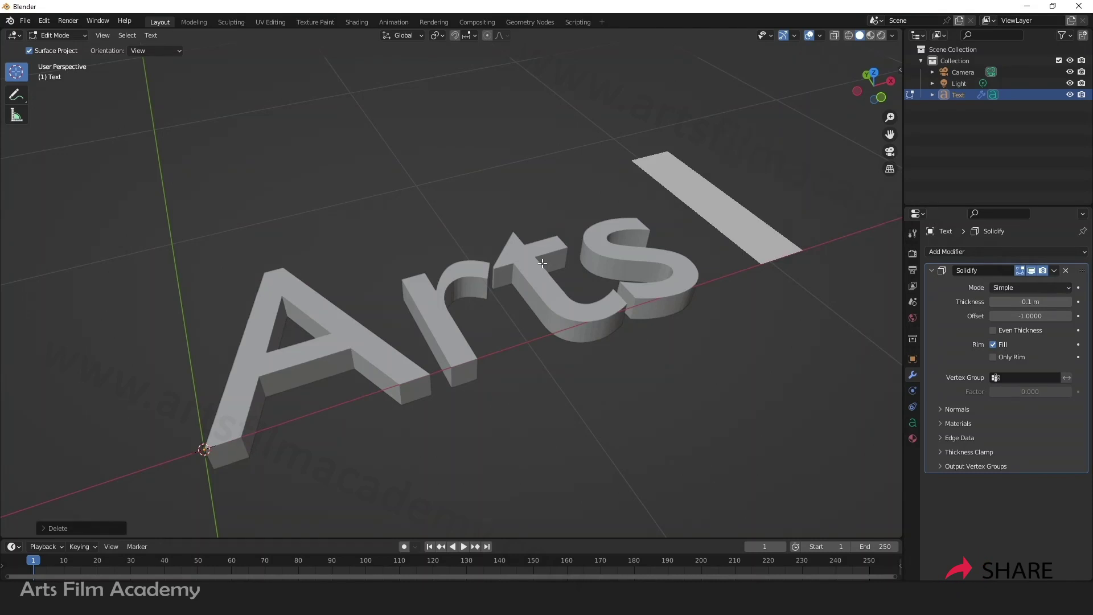
{"action": "key", "text": "Left"}
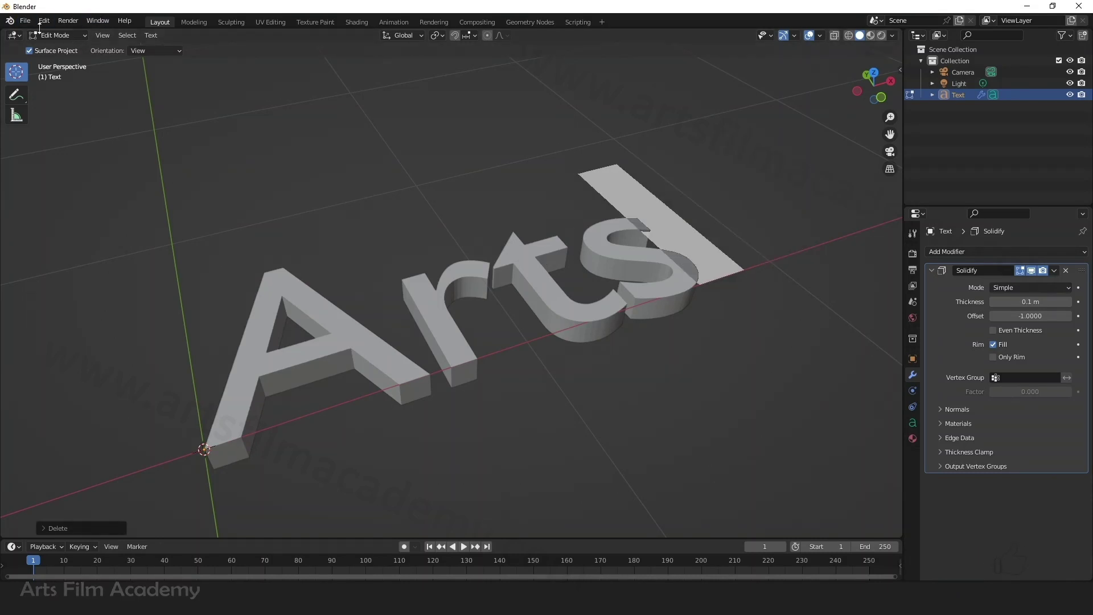
{"action": "left_click", "coordinate": [57, 35]}
{"action": "left_click", "coordinate": [55, 46]}
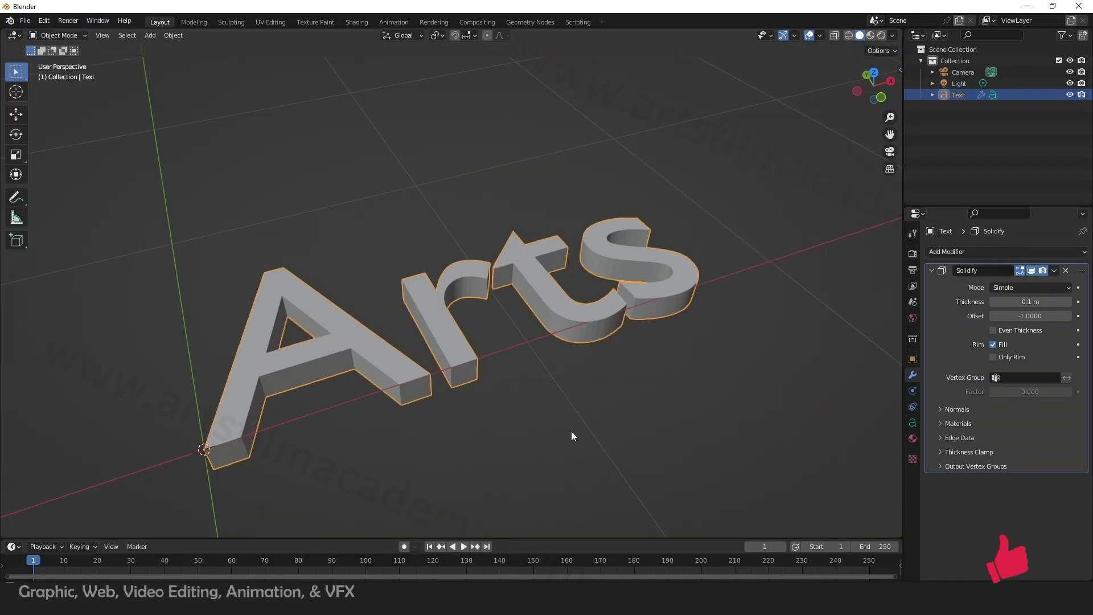
{"action": "middle_click_drag", "start_coordinate": [572, 432], "coordinate": [584, 413]}
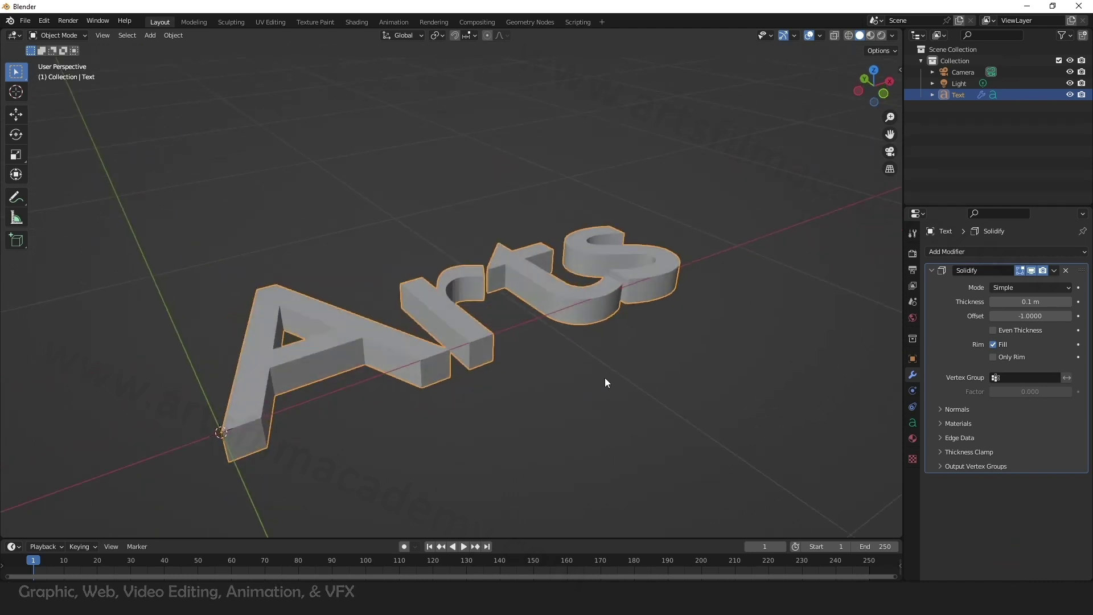
Step: Start another new file without saving the text scene, and bring the default cube closer
{"action": "left_click", "coordinate": [976, 271]}
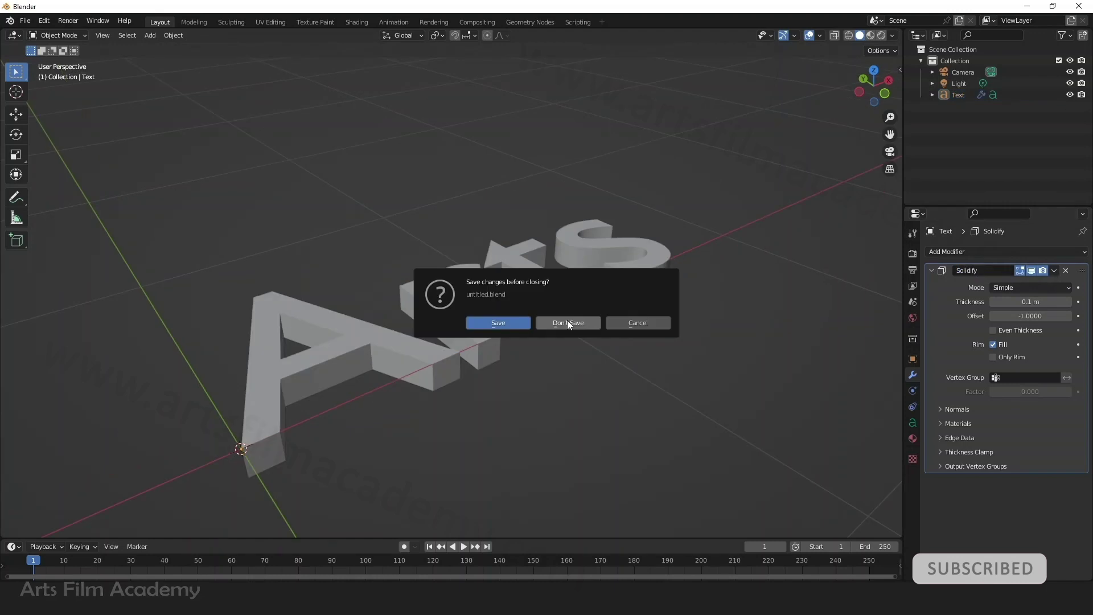
{"action": "key", "text": "ctrl+n"}
{"action": "left_click", "coordinate": [567, 320]}
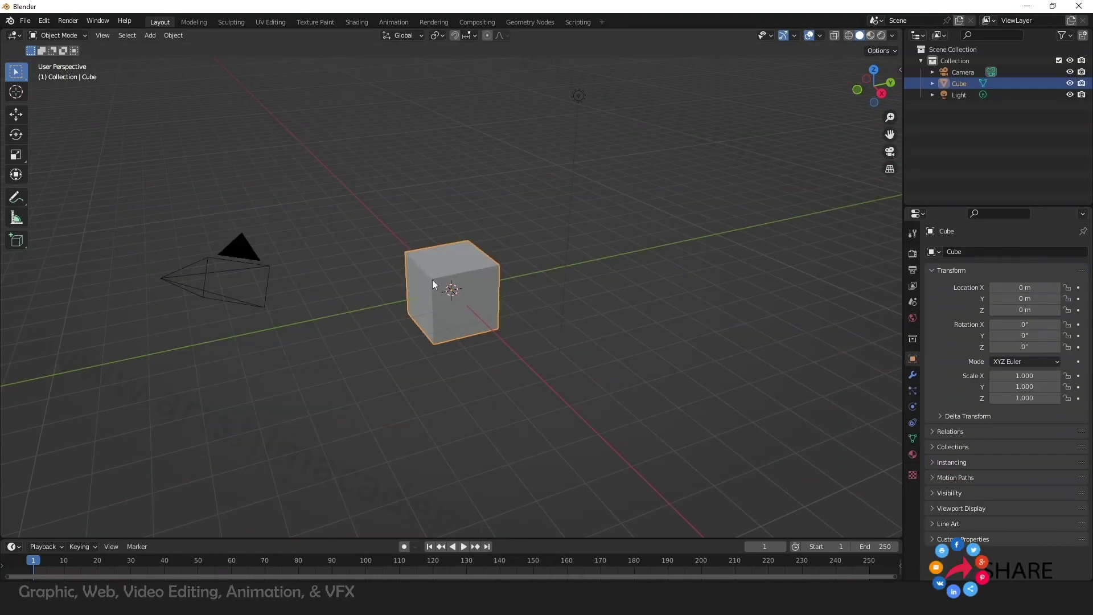
{"action": "scroll", "coordinate": [445, 262], "scroll_direction": "up", "scroll_amount": 3}
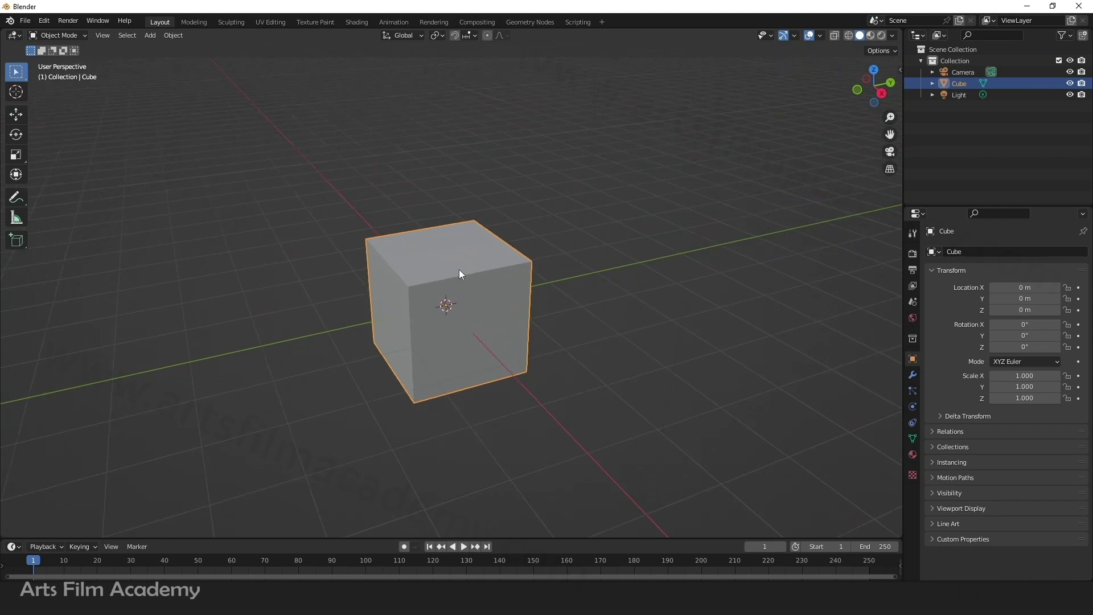